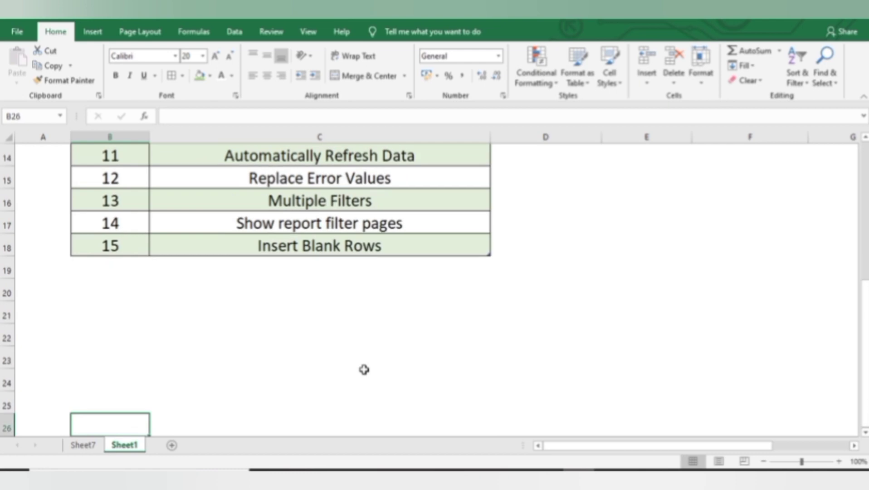
Step: Look through the list of tutorial topics back up to its title
{"action": "key", "text": "Up"}
{"action": "key", "text": "Up"}
{"action": "key", "text": "Up"}
{"action": "key", "text": "Up"}
{"action": "key", "text": "Up"}
{"action": "key", "text": "Up"}
{"action": "key", "text": "Up"}
{"action": "key", "text": "Up"}
{"action": "key", "text": "Up"}
{"action": "key", "text": "Up"}
{"action": "key", "text": "Up"}
{"action": "key", "text": "Up"}
{"action": "key", "text": "Up"}
{"action": "key", "text": "Up"}
{"action": "key", "text": "Up"}
{"action": "key", "text": "Up"}
{"action": "key", "text": "Up"}
{"action": "key", "text": "Up"}
{"action": "key", "text": "Up"}
{"action": "key", "text": "Up"}
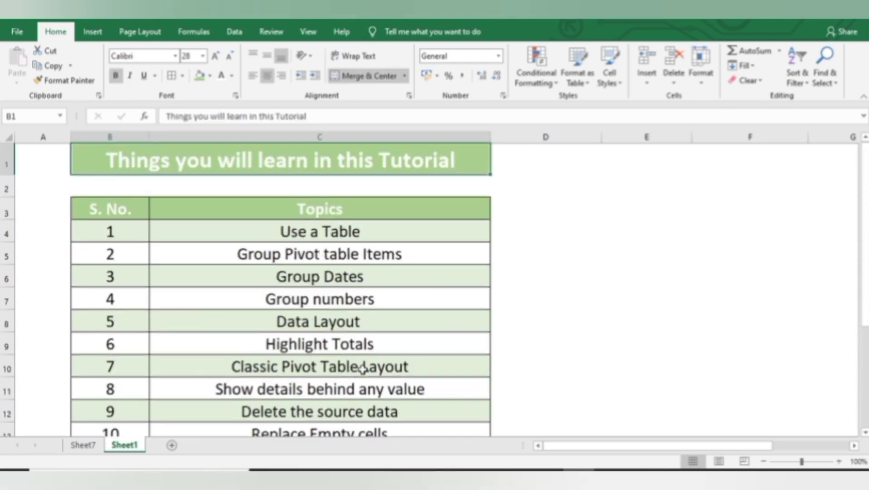
Step: Convert the order data on Sheet7 into a table, keeping the first row as headers
{"action": "left_click", "coordinate": [86, 446]}
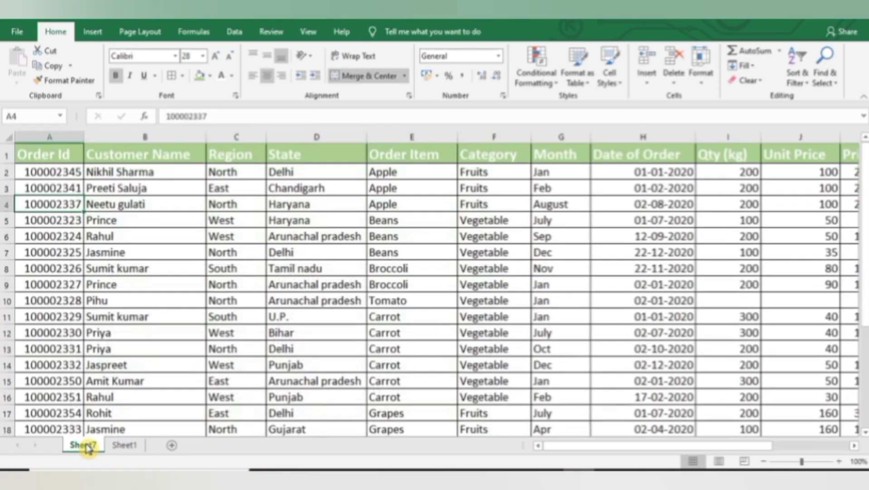
{"action": "left_click", "coordinate": [385, 303]}
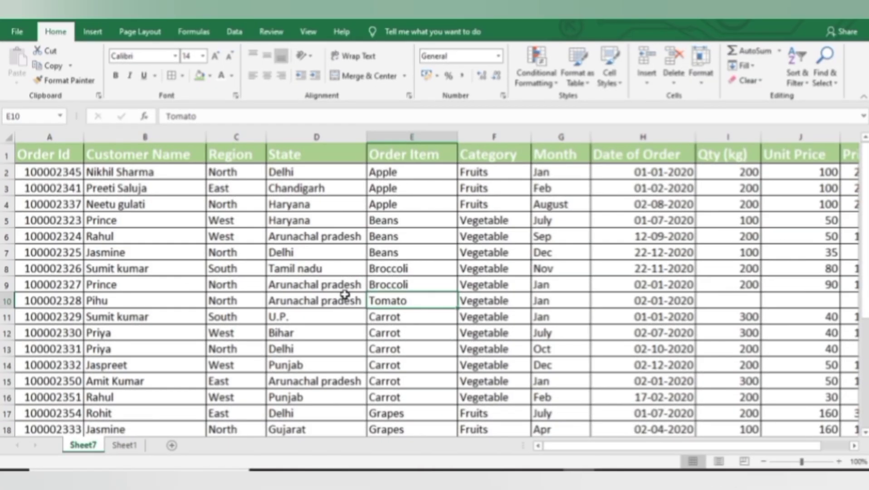
{"action": "left_click", "coordinate": [338, 286]}
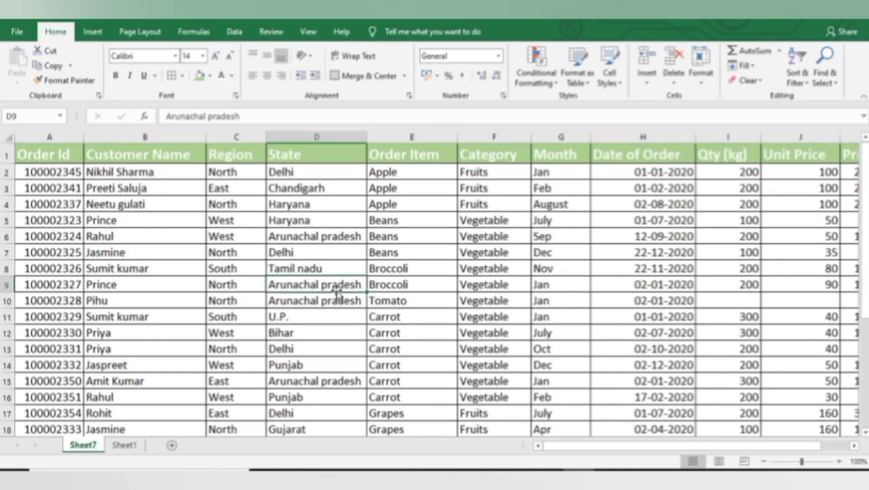
{"action": "left_click", "coordinate": [96, 32]}
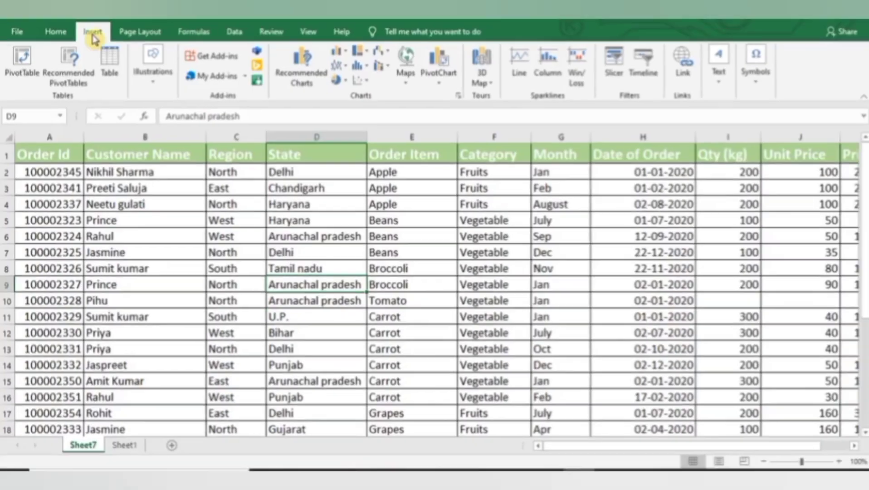
{"action": "left_click", "coordinate": [108, 86]}
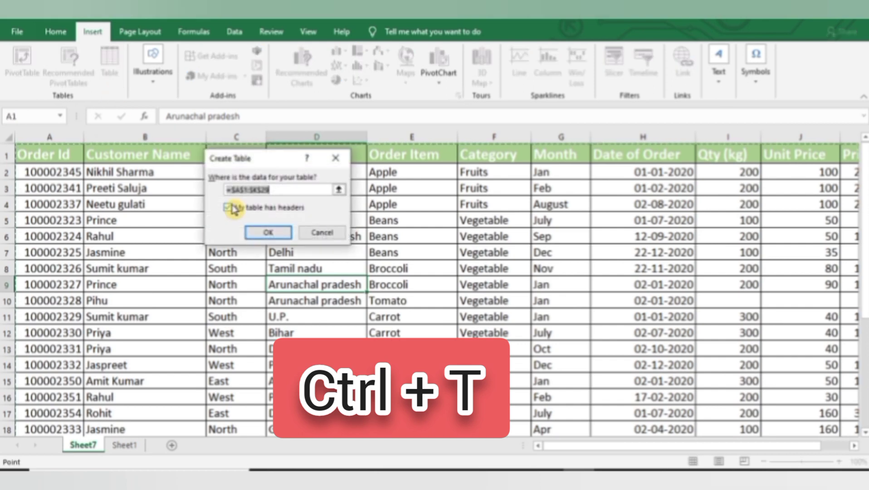
{"action": "left_click", "coordinate": [267, 233]}
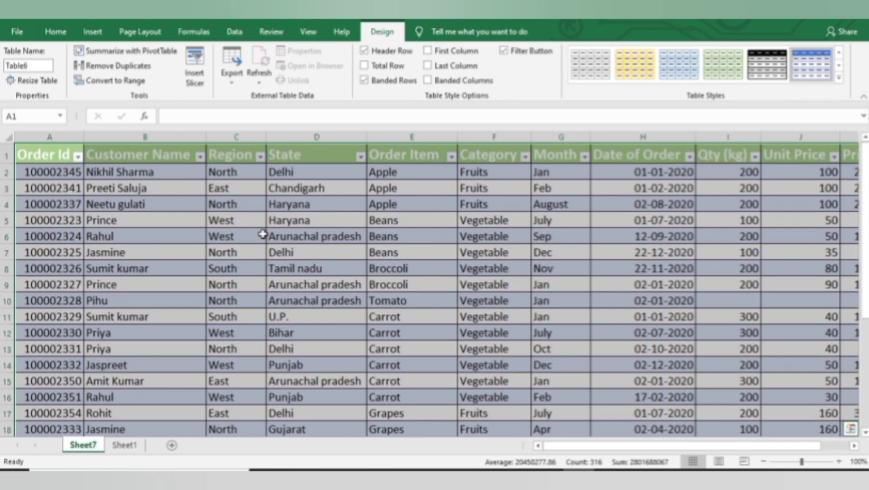
Step: Apply the plain table style without colour banding to the order table
{"action": "left_click", "coordinate": [481, 254]}
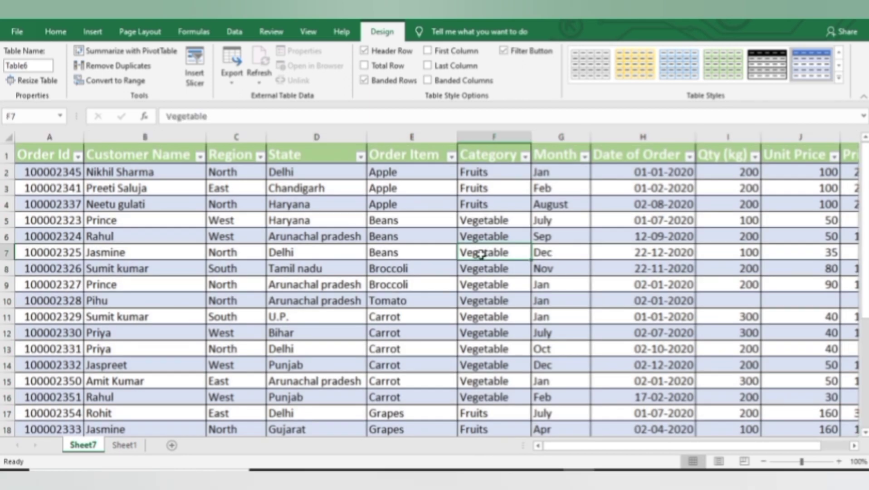
{"action": "left_click", "coordinate": [839, 55]}
{"action": "left_click", "coordinate": [592, 68]}
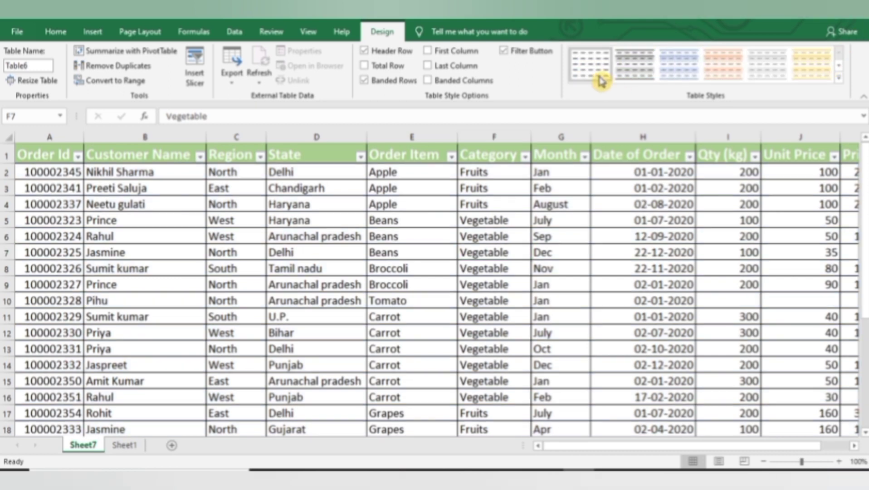
Step: Create a PivotTable from the order table on a new worksheet
{"action": "left_click", "coordinate": [319, 300]}
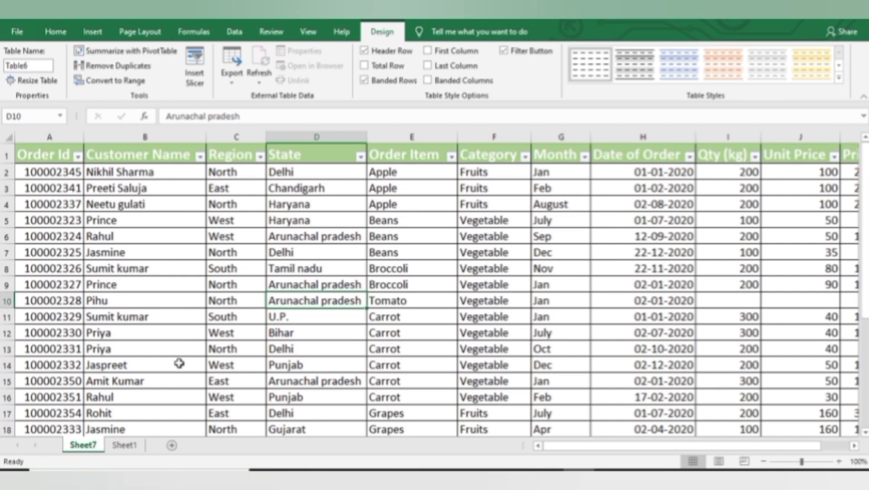
{"action": "left_click", "coordinate": [203, 333]}
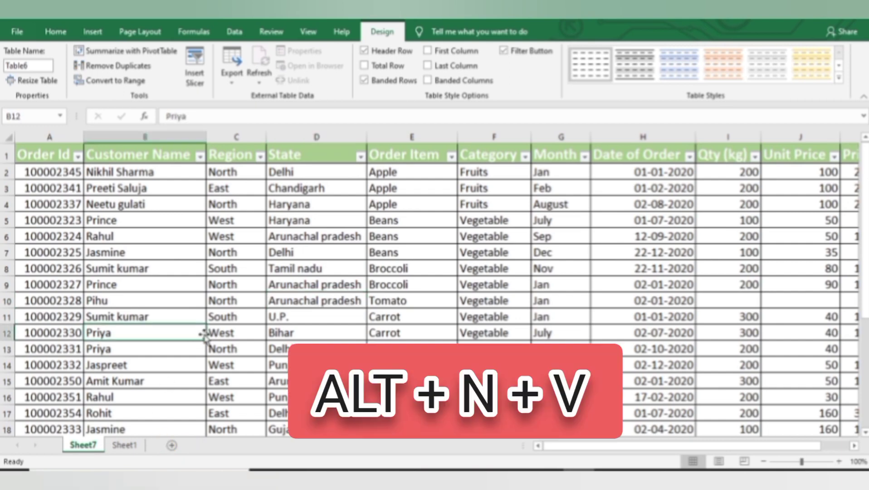
{"action": "left_click", "coordinate": [92, 37]}
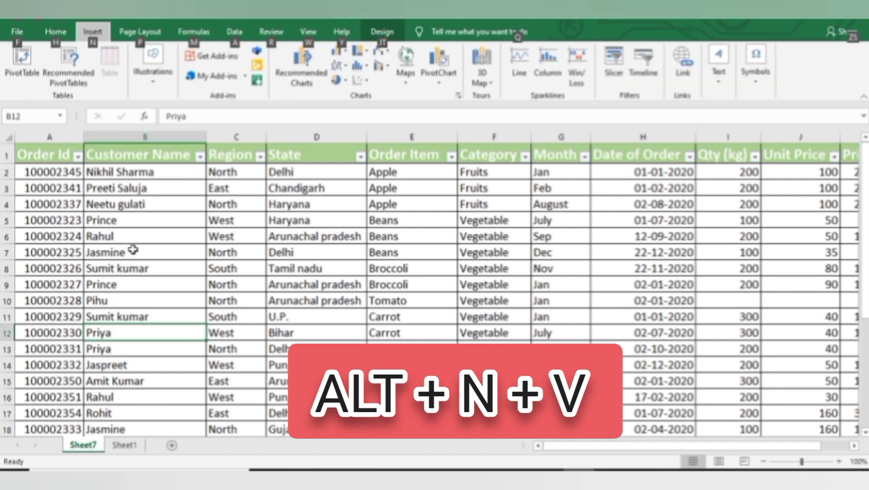
{"action": "key", "text": "alt+n"}
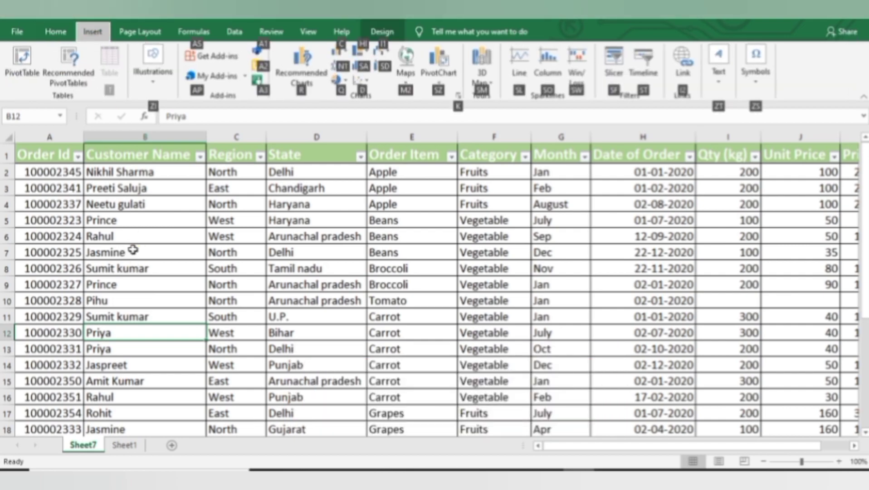
{"action": "key", "text": "v"}
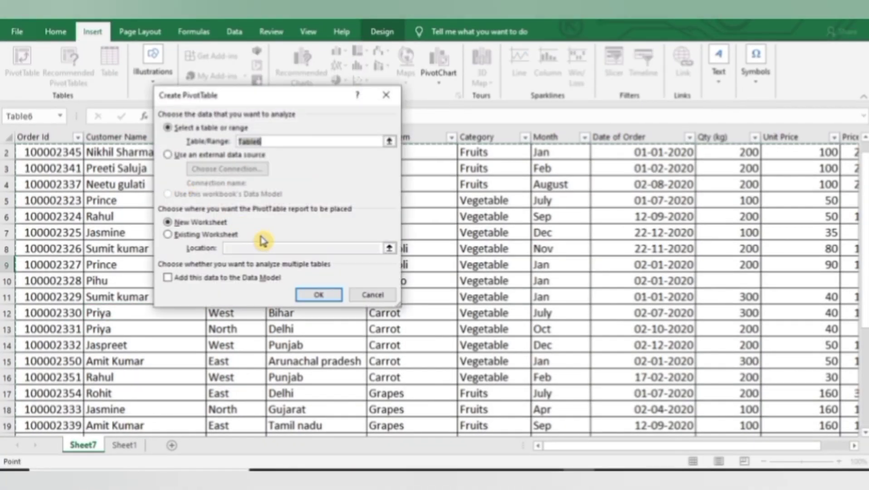
{"action": "left_click", "coordinate": [317, 295]}
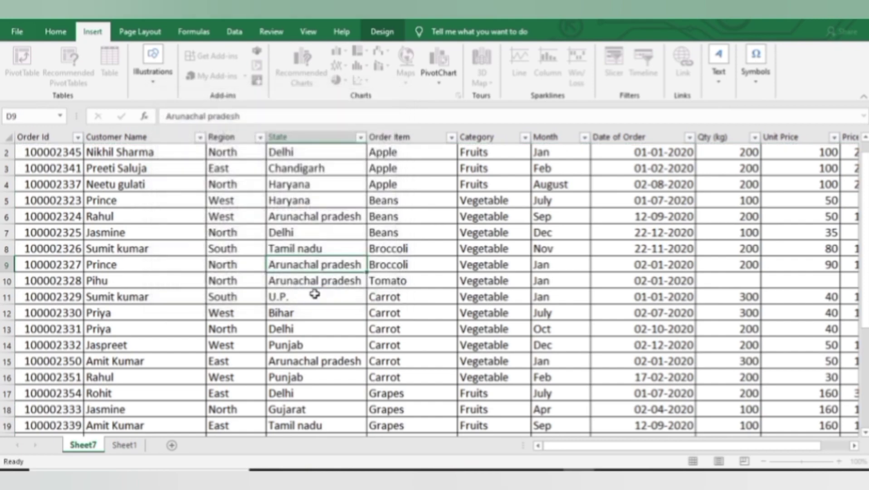
Step: Build the PivotTable on Sheet12 with Order Item as rows and the sum of Price as values
{"action": "left_click", "coordinate": [175, 450]}
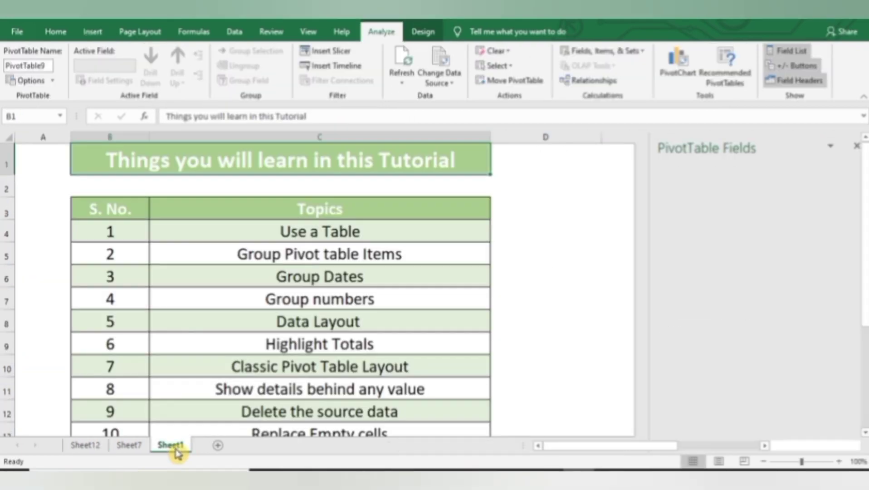
{"action": "left_click", "coordinate": [399, 249]}
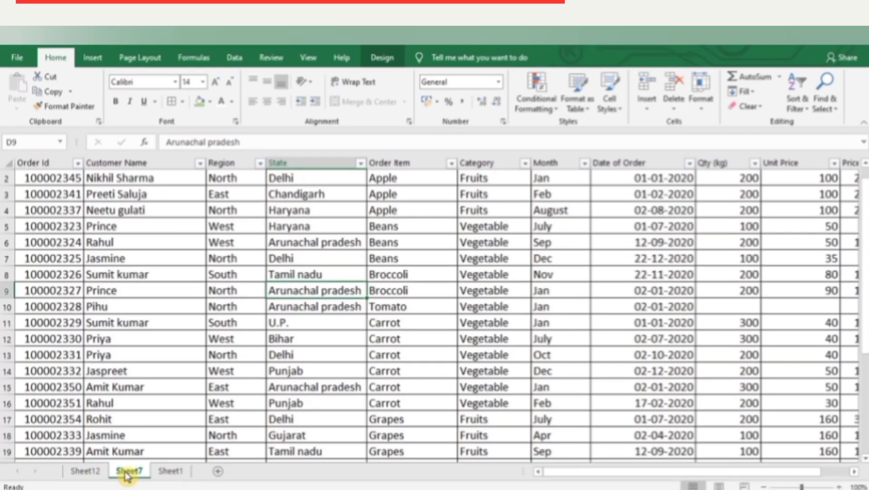
{"action": "left_click", "coordinate": [86, 445]}
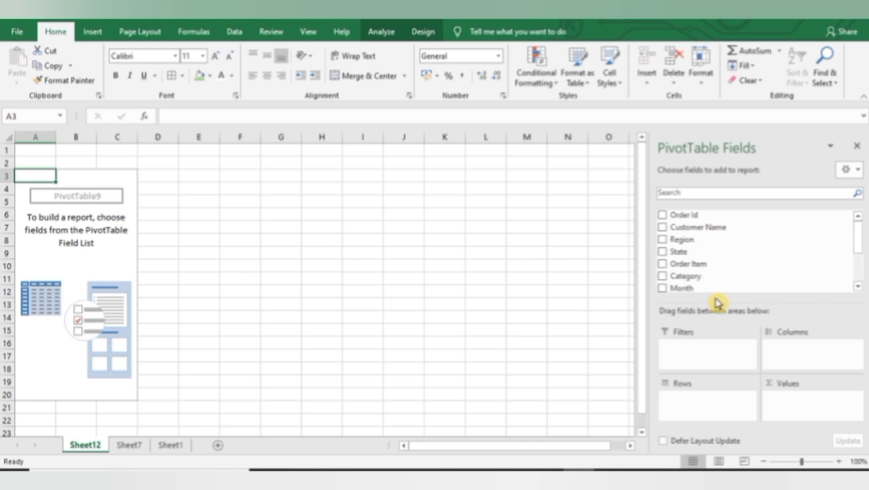
{"action": "left_click", "coordinate": [663, 265]}
{"action": "left_click", "coordinate": [859, 269]}
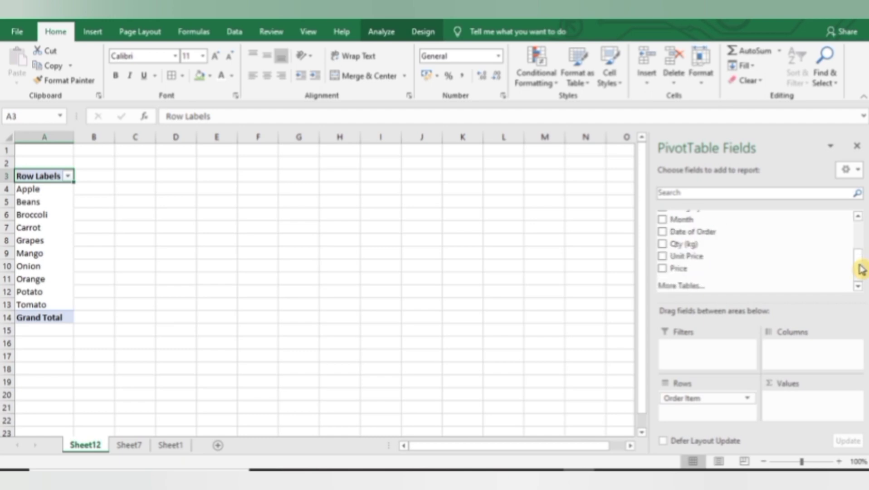
{"action": "left_click", "coordinate": [662, 269]}
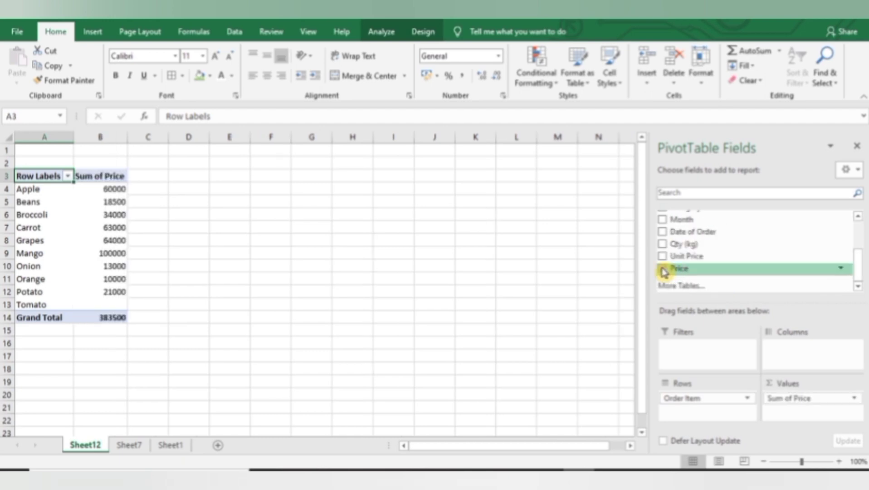
{"action": "left_click", "coordinate": [29, 203]}
{"action": "left_click", "coordinate": [29, 227]}
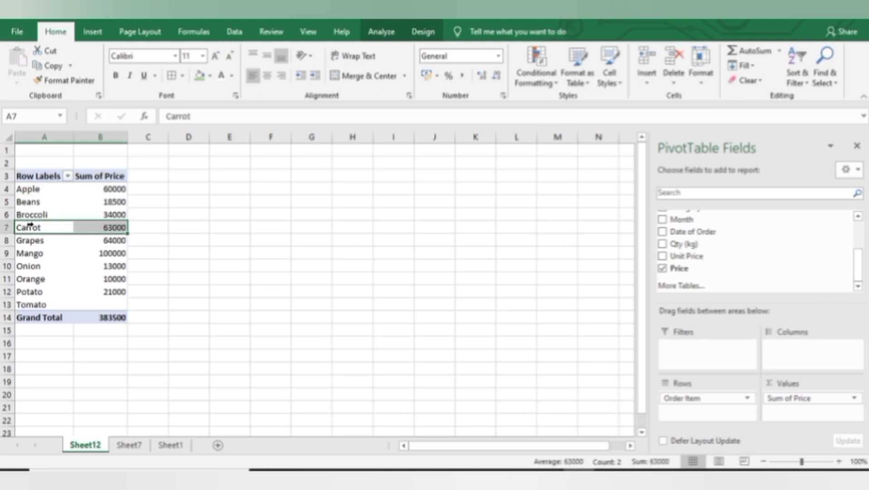
{"action": "left_click", "coordinate": [25, 190]}
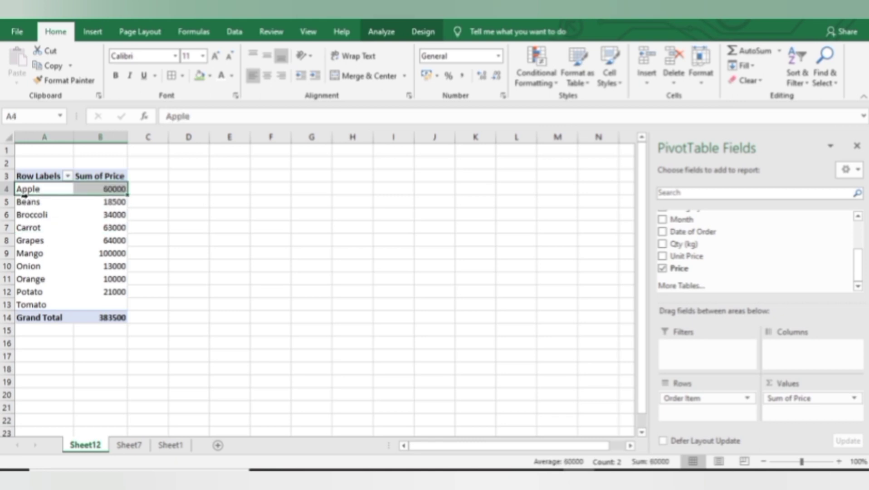
{"action": "left_click", "coordinate": [24, 203]}
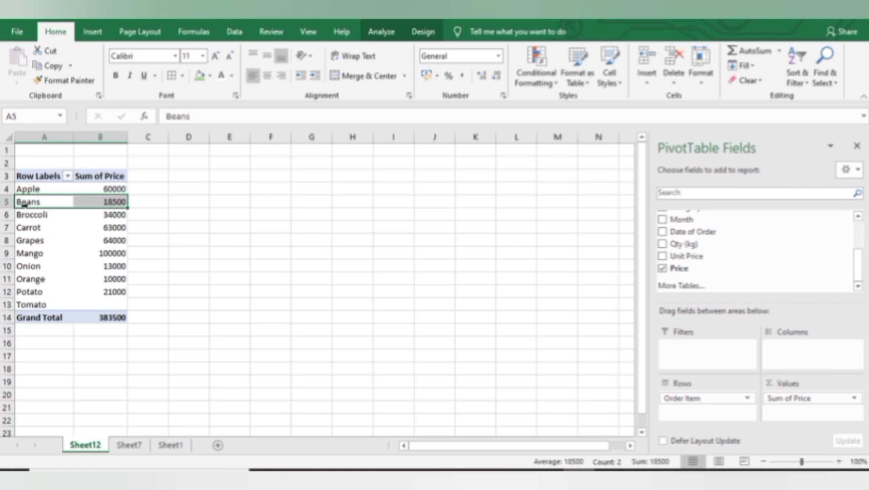
Step: Group the fruit items Apple, Grapes, Mango and Orange in the PivotTable's row labels
{"action": "left_click", "coordinate": [37, 191]}
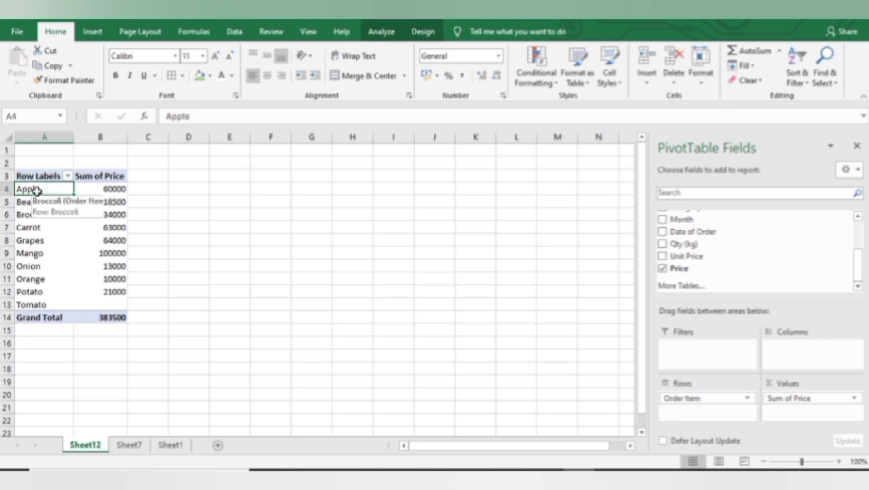
{"action": "left_click", "coordinate": [30, 241], "text": "ctrl"}
{"action": "left_click", "coordinate": [35, 253], "text": "ctrl"}
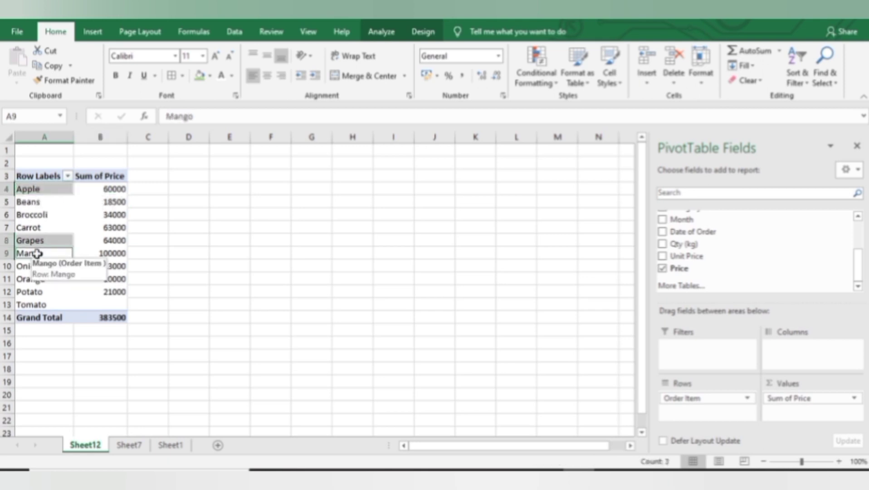
{"action": "left_click", "coordinate": [39, 279], "text": "ctrl"}
{"action": "left_click", "coordinate": [393, 35]}
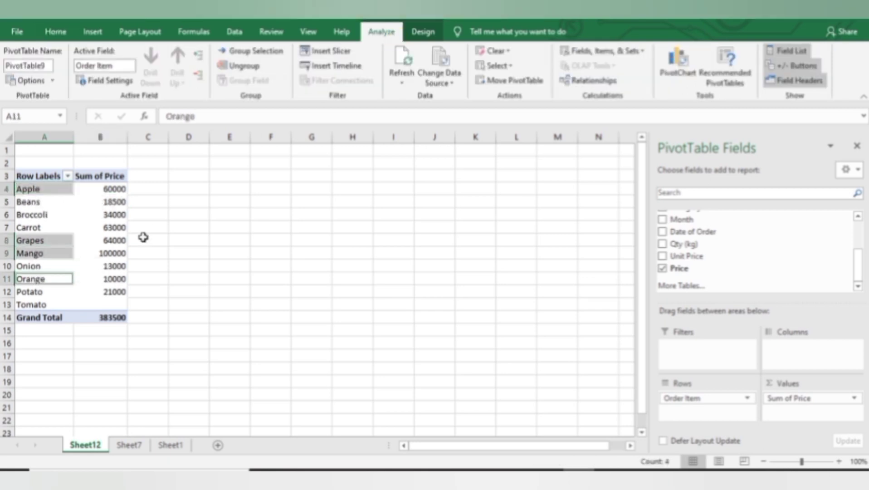
{"action": "right_click", "coordinate": [42, 283]}
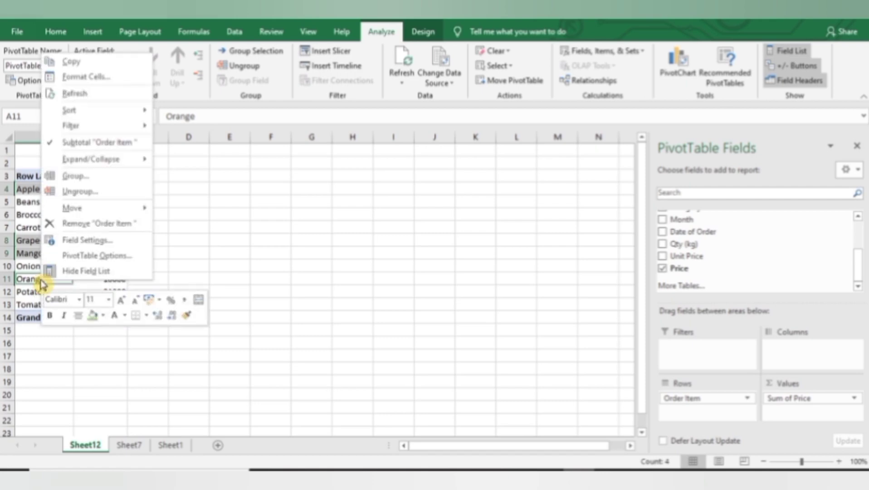
{"action": "left_click", "coordinate": [87, 176]}
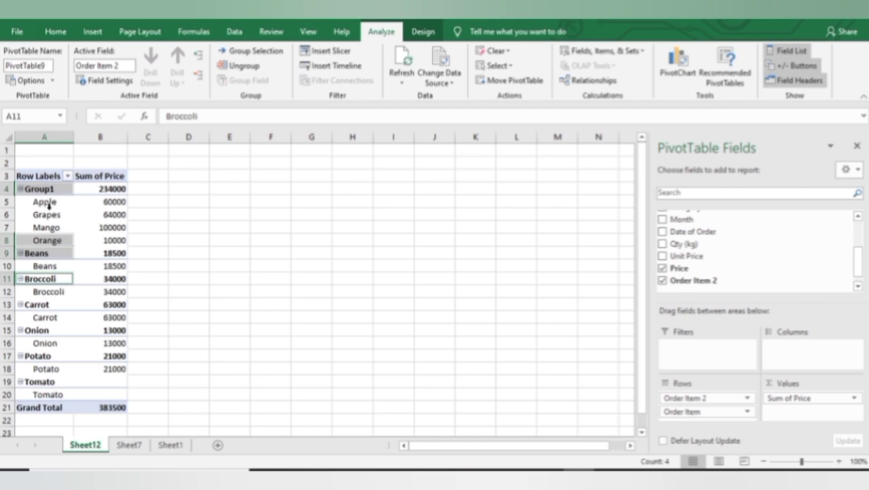
Step: Group the vegetable items Beans, Broccoli, Carrot, Onion, Potato and Tomato in the PivotTable's row labels
{"action": "left_click", "coordinate": [44, 253], "text": "ctrl"}
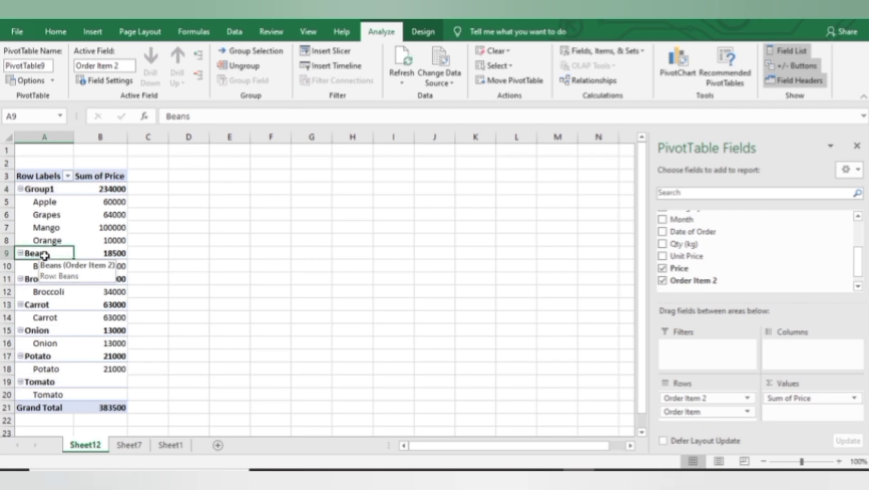
{"action": "left_click", "coordinate": [39, 356], "text": "ctrl"}
{"action": "left_click", "coordinate": [40, 382], "text": "ctrl"}
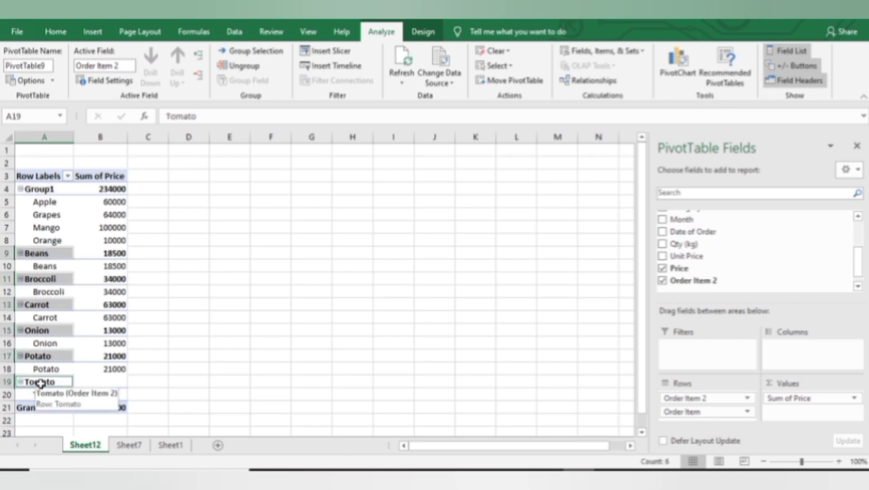
{"action": "right_click", "coordinate": [39, 383]}
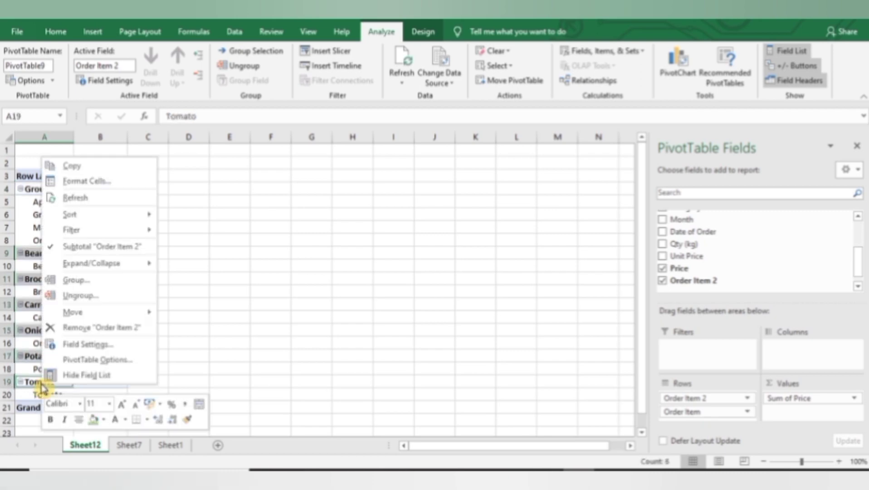
{"action": "left_click", "coordinate": [93, 282]}
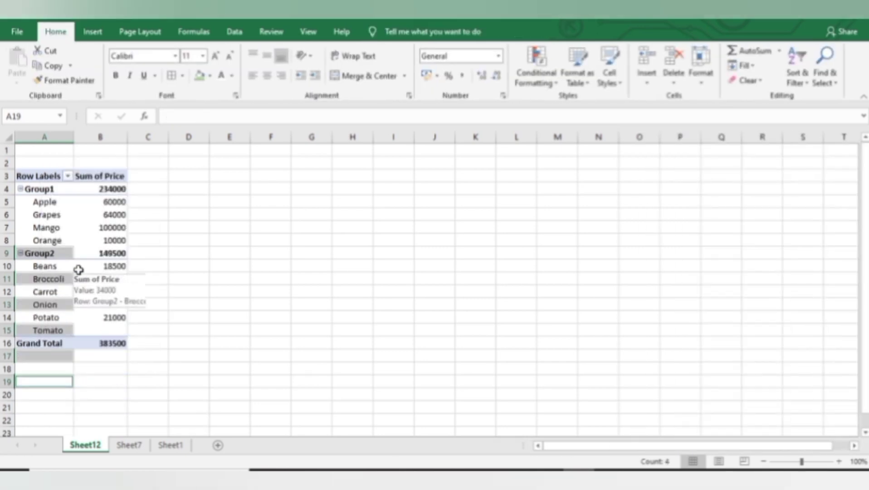
{"action": "left_click", "coordinate": [79, 269]}
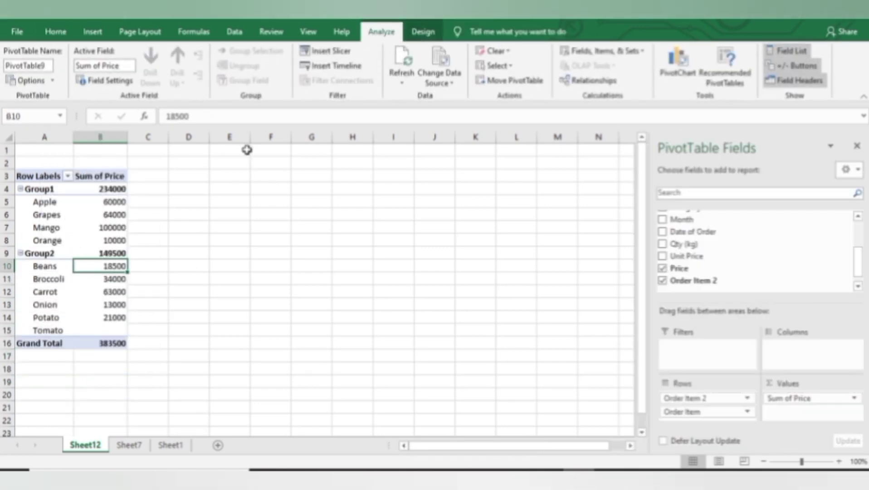
Step: Rename the PivotTable group containing Apple, Grapes, Mango and Orange as Fruits
{"action": "left_click", "coordinate": [49, 190]}
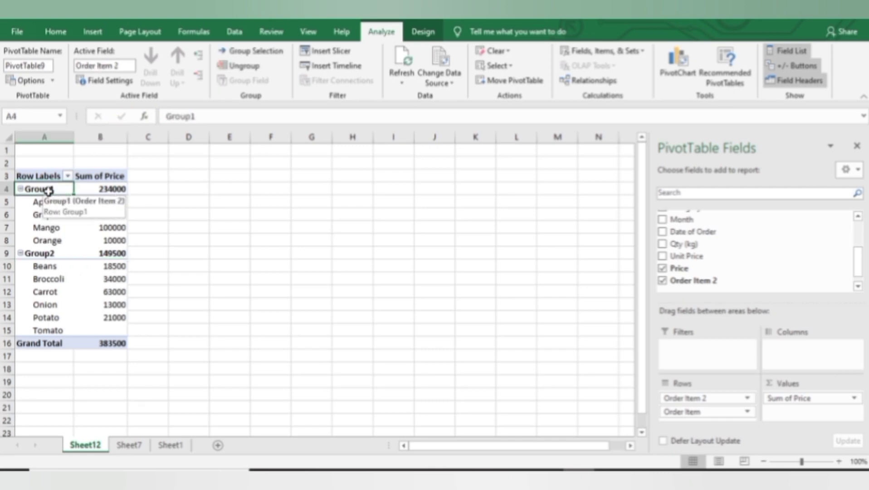
{"action": "left_click", "coordinate": [206, 116]}
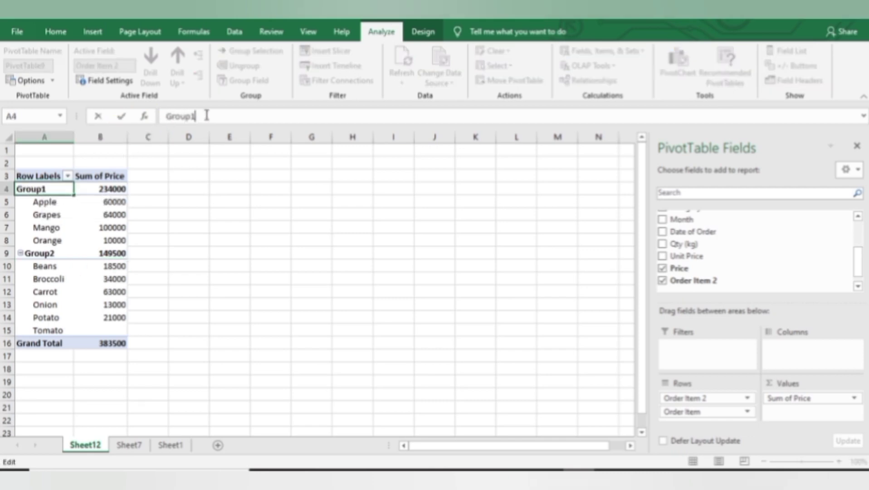
{"action": "key", "text": "BackSpace"}
{"action": "key", "text": "BackSpace"}
{"action": "key", "text": "BackSpace"}
{"action": "key", "text": "BackSpace"}
{"action": "key", "text": "BackSpace"}
{"action": "key", "text": "BackSpace"}
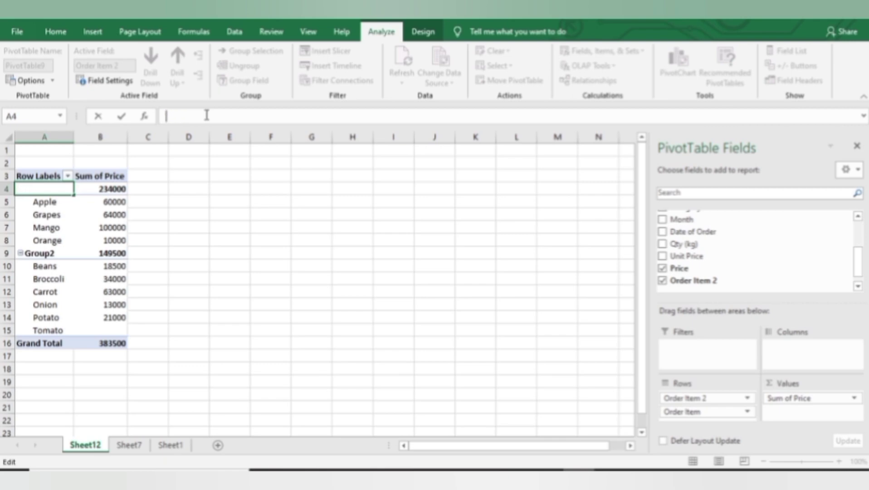
{"action": "type", "text": "Fruits"}
{"action": "key", "text": "Return"}
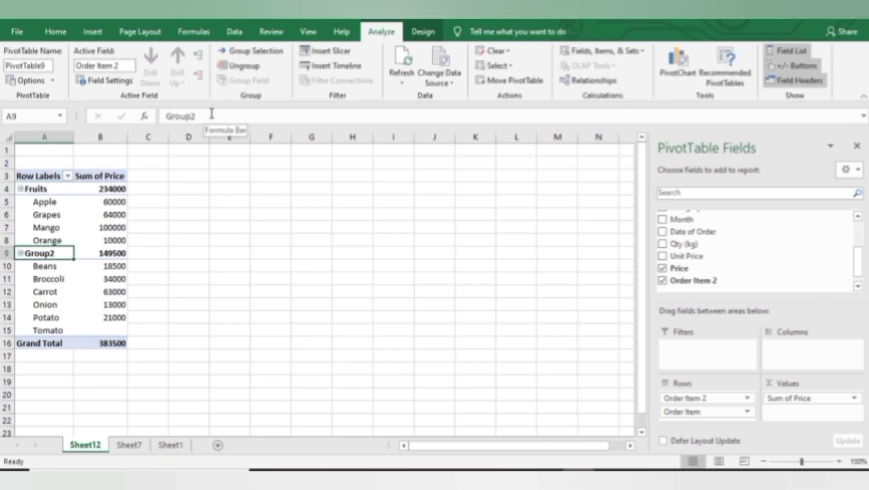
Step: Rename the PivotTable group containing Beans through Tomato as Vegetables
{"action": "left_click", "coordinate": [211, 114]}
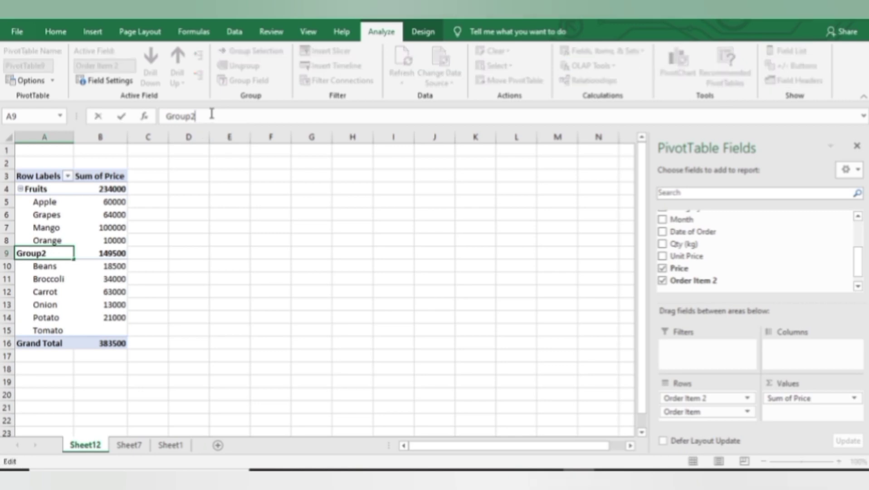
{"action": "key", "text": "BackSpace"}
{"action": "key", "text": "BackSpace"}
{"action": "key", "text": "BackSpace"}
{"action": "key", "text": "BackSpace"}
{"action": "key", "text": "BackSpace"}
{"action": "key", "text": "BackSpace"}
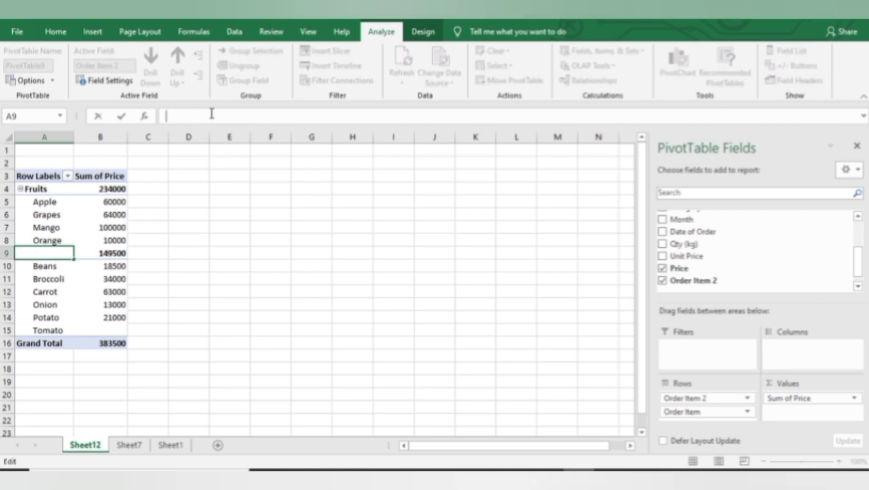
{"action": "type", "text": "Vegeta"}
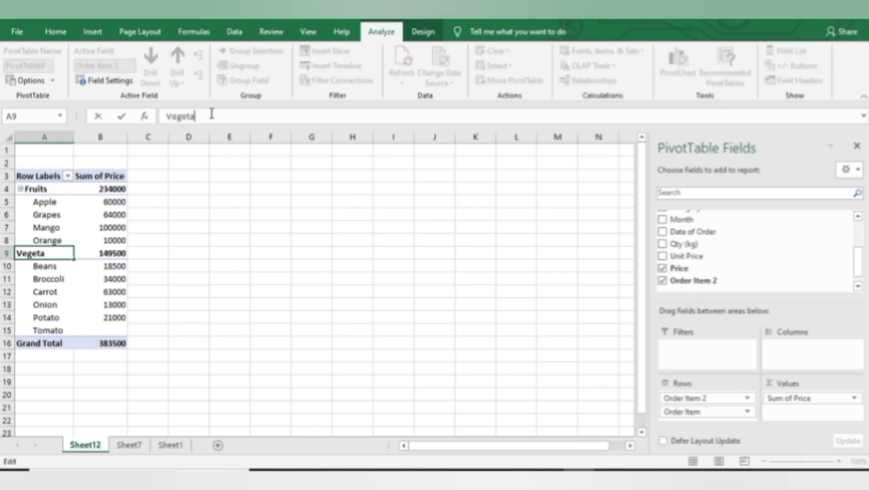
{"action": "type", "text": "bles"}
{"action": "key", "text": "Return"}
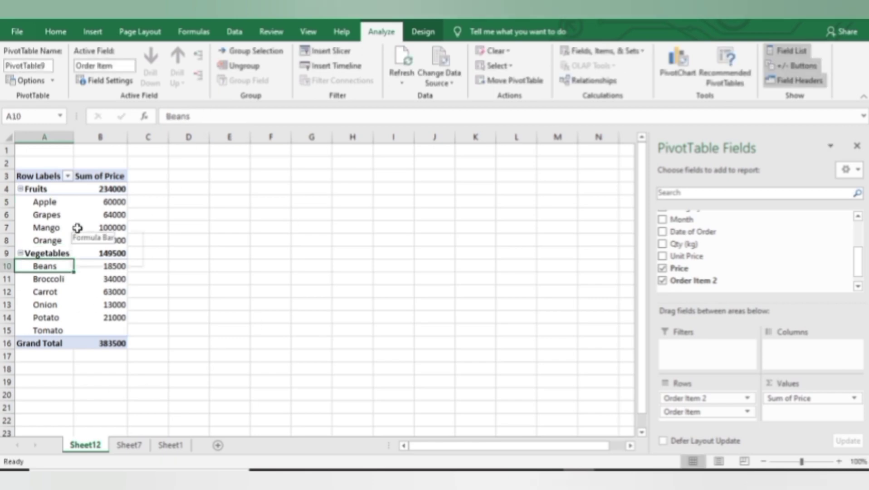
Step: Group the Date of Order row labels in the Sheet13 PivotTable by months only, without days
{"action": "left_click", "coordinate": [177, 445]}
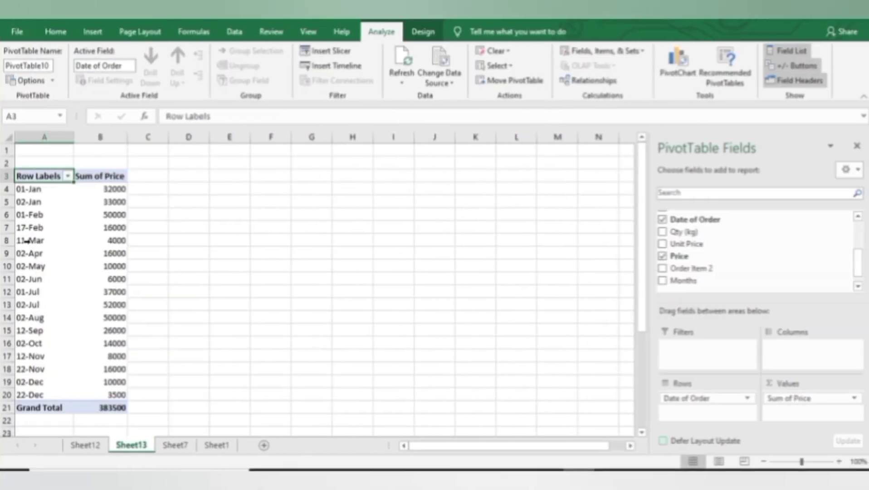
{"action": "left_click_drag", "start_coordinate": [27, 240], "coordinate": [100, 241]}
{"action": "left_click", "coordinate": [29, 200]}
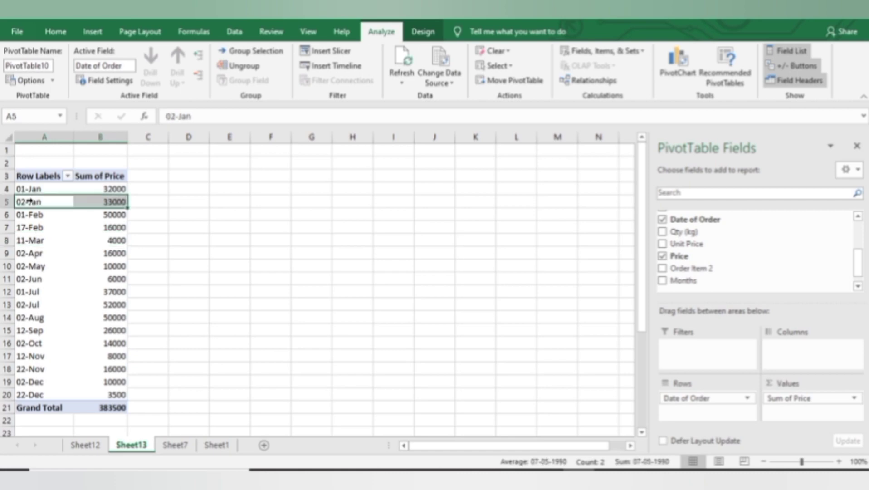
{"action": "left_click", "coordinate": [25, 258]}
{"action": "left_click", "coordinate": [54, 331]}
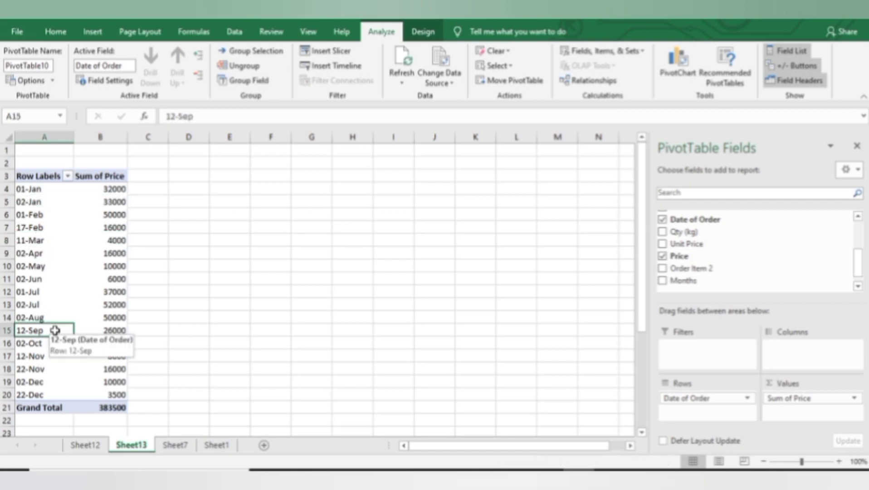
{"action": "right_click", "coordinate": [57, 333]}
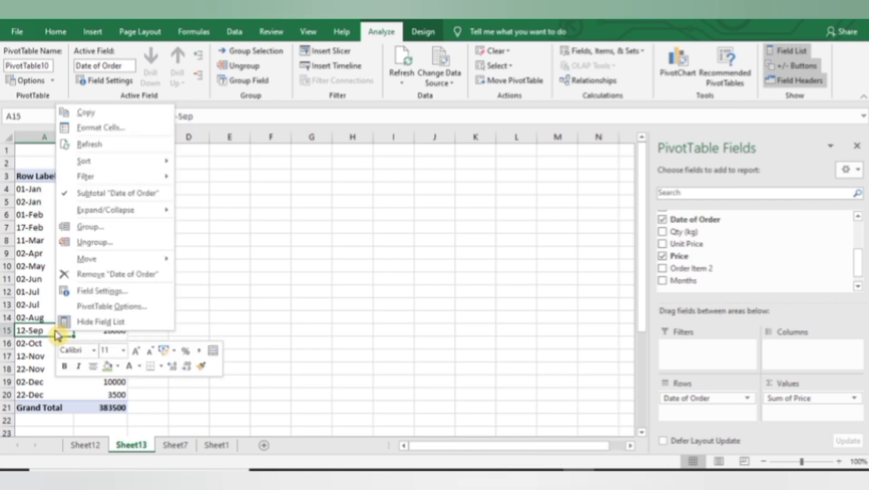
{"action": "left_click", "coordinate": [109, 227]}
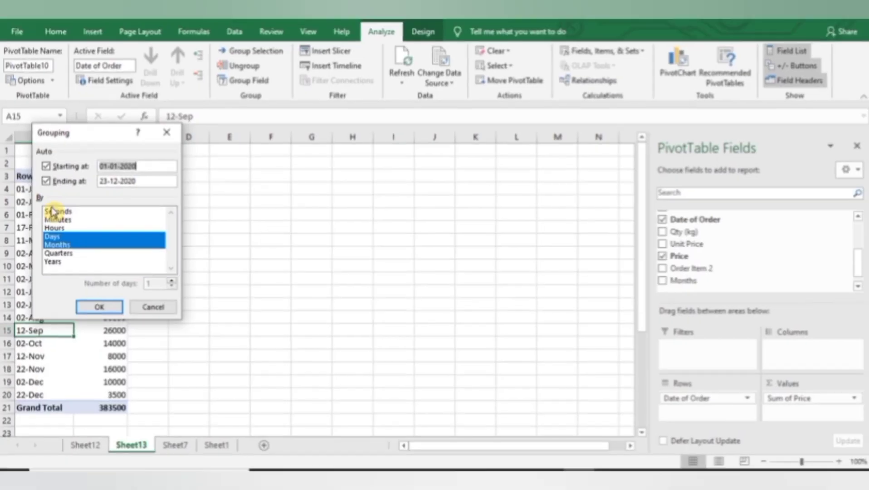
{"action": "left_click", "coordinate": [59, 237]}
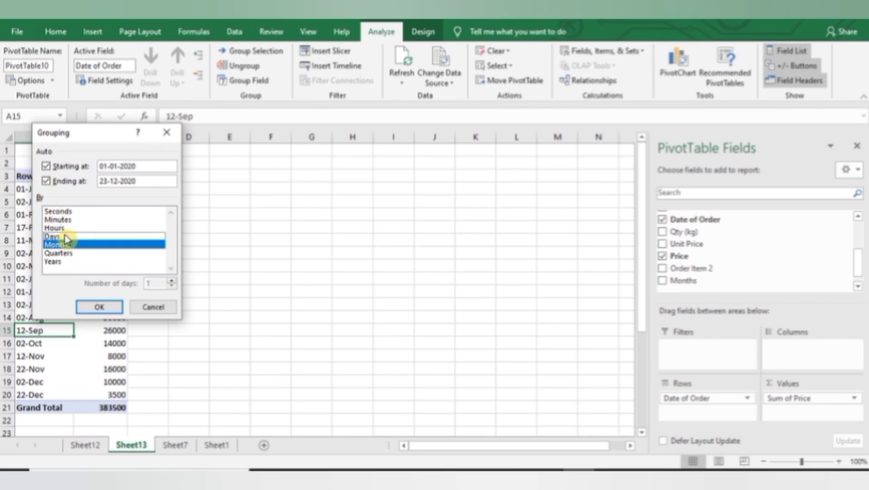
{"action": "left_click", "coordinate": [97, 308]}
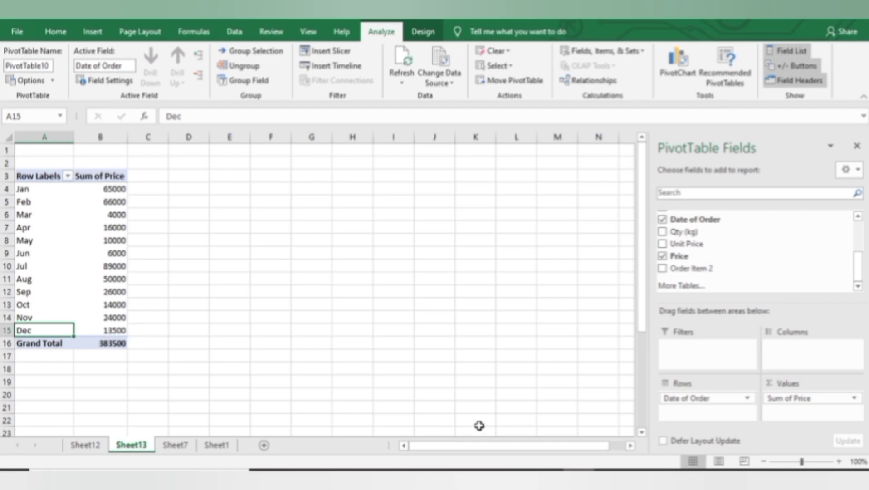
Step: Change the Date of Order grouping in the PivotTable to quarters only, without months
{"action": "left_click_drag", "start_coordinate": [801, 463], "coordinate": [805, 462]}
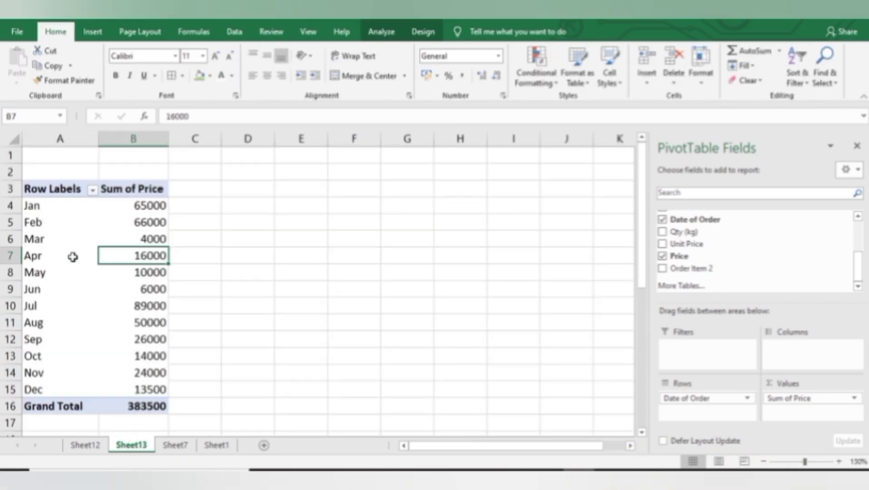
{"action": "left_click", "coordinate": [72, 257]}
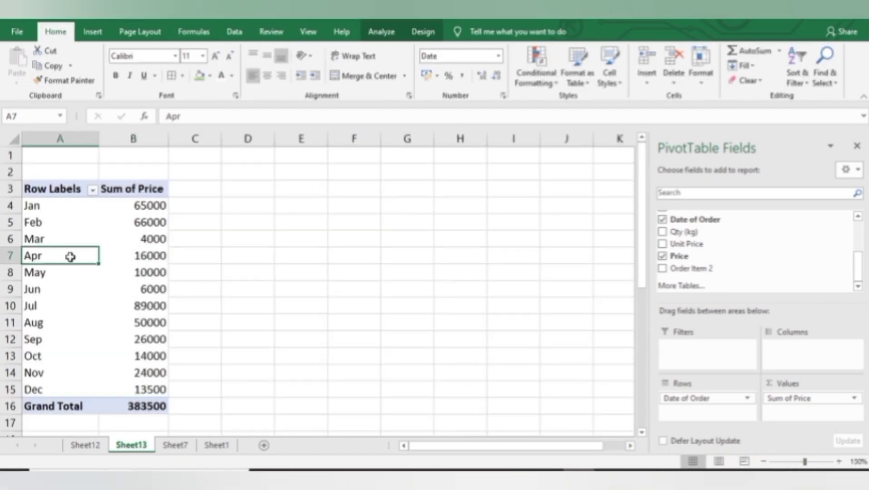
{"action": "right_click", "coordinate": [72, 261]}
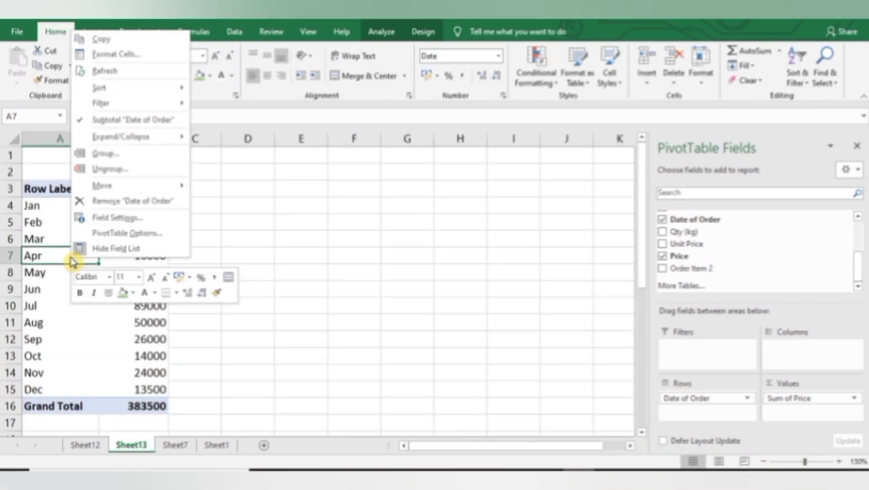
{"action": "left_click", "coordinate": [132, 157]}
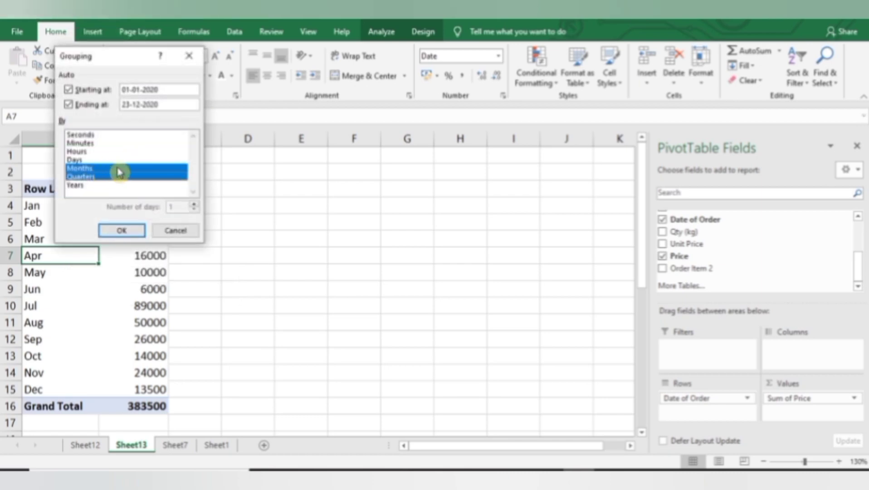
{"action": "left_click", "coordinate": [116, 169]}
{"action": "left_click", "coordinate": [119, 176]}
{"action": "left_click", "coordinate": [125, 232]}
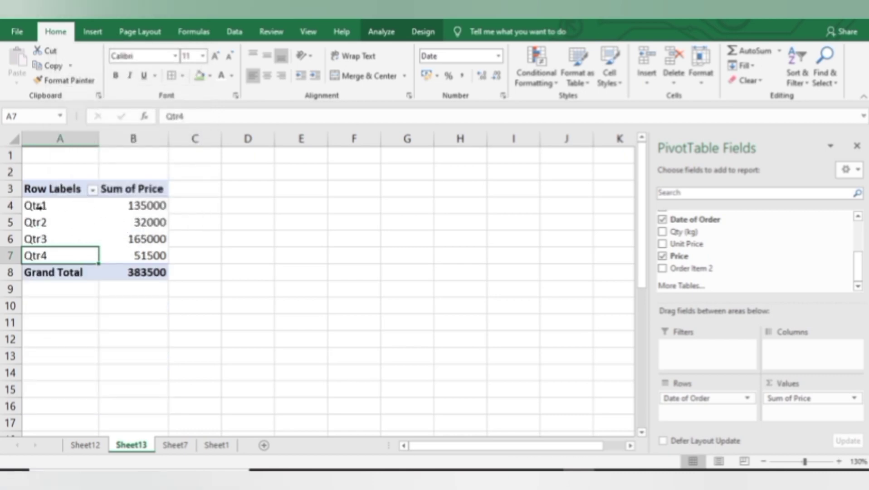
Step: Add years to the quarterly grouping of the Date of Order row labels
{"action": "left_click", "coordinate": [61, 207]}
{"action": "right_click", "coordinate": [62, 209]}
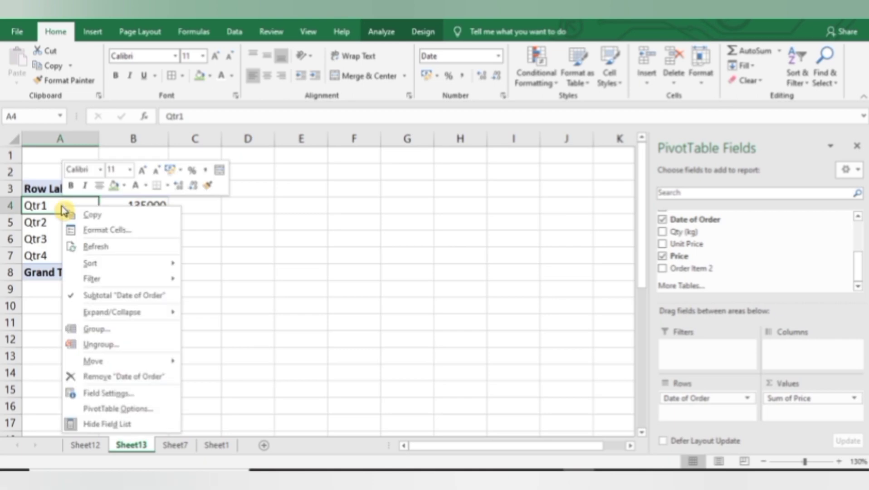
{"action": "left_click", "coordinate": [117, 333]}
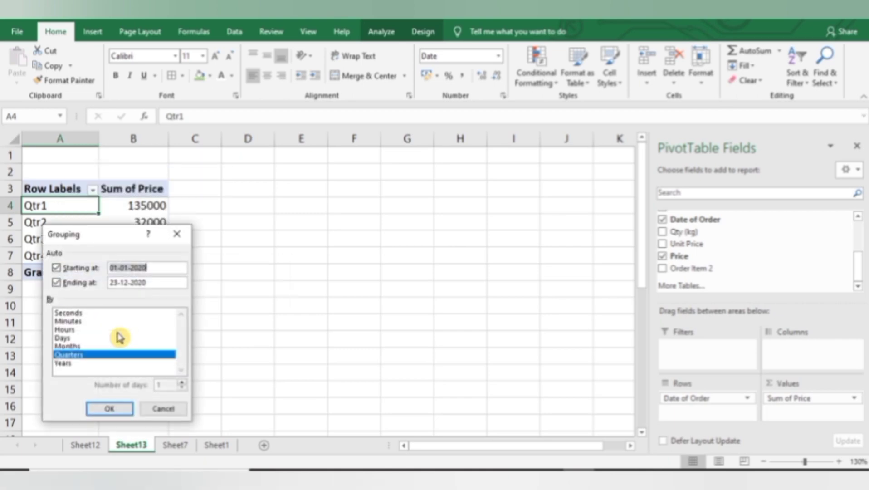
{"action": "left_click", "coordinate": [84, 365]}
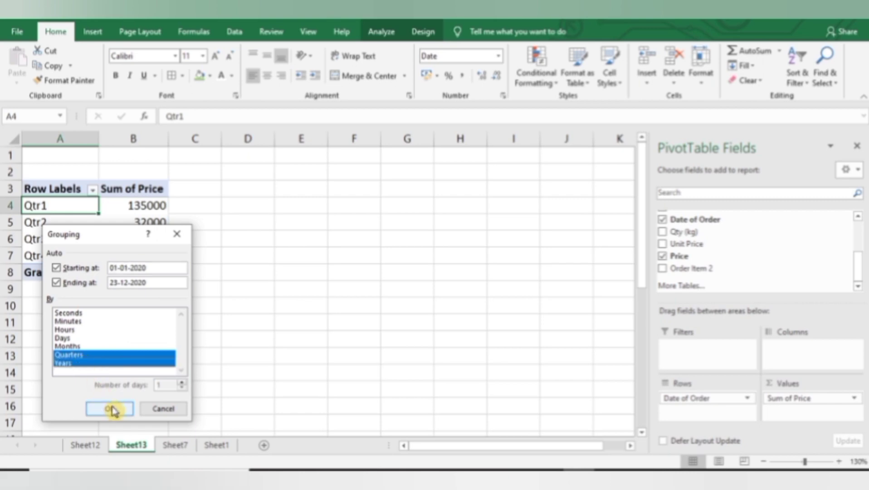
{"action": "left_click", "coordinate": [111, 409]}
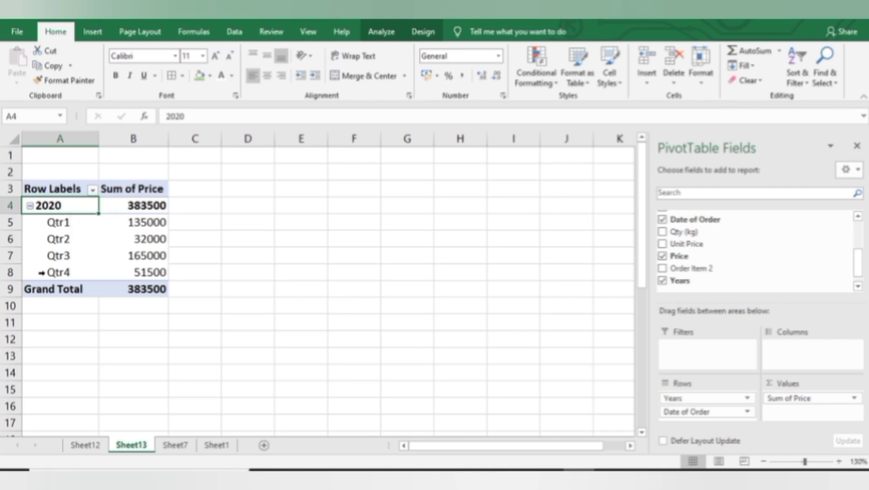
{"action": "left_click", "coordinate": [75, 229]}
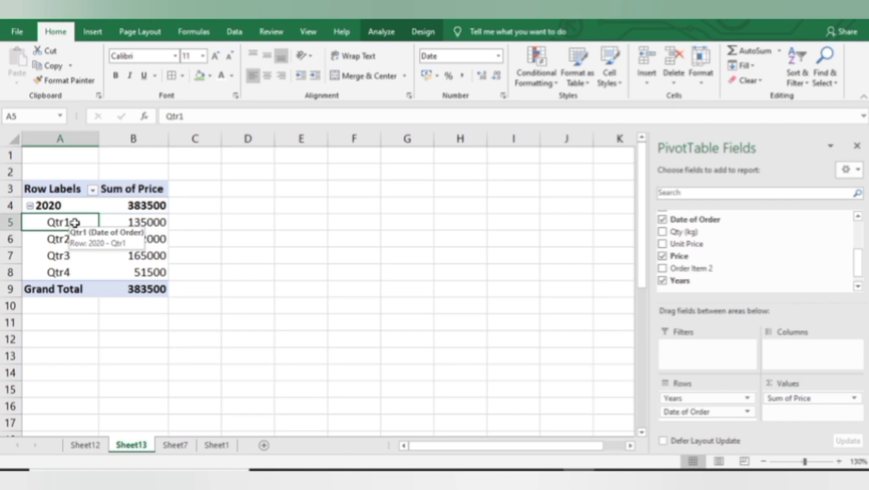
Step: Rebuild the Sheet13 PivotTable with Price as rows and the count of Order Item as values
{"action": "left_click", "coordinate": [213, 449]}
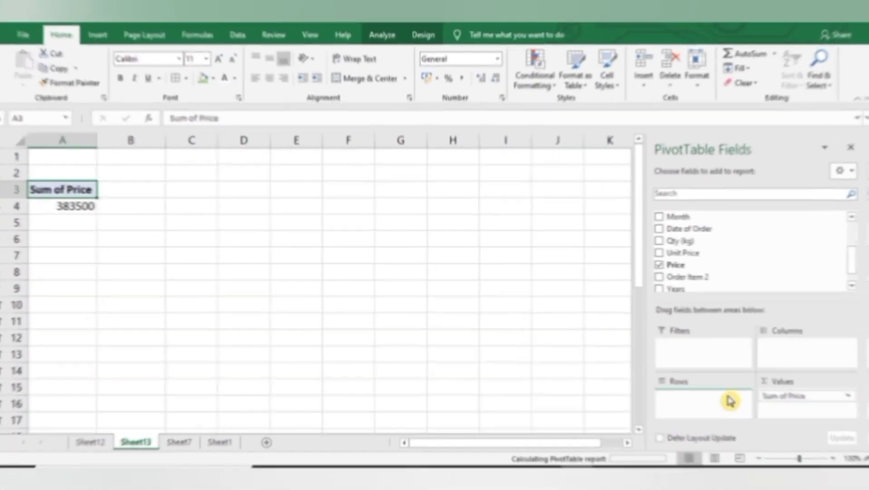
{"action": "left_click_drag", "start_coordinate": [729, 399], "coordinate": [733, 403]}
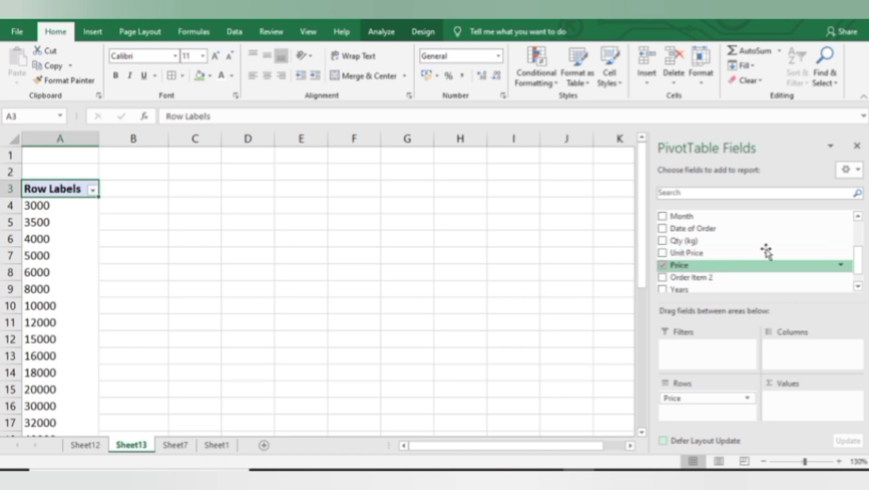
{"action": "left_click", "coordinate": [861, 229]}
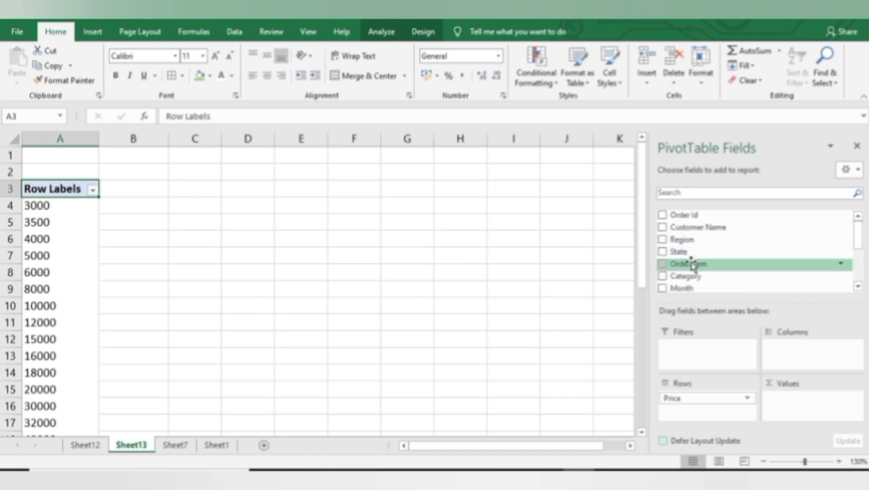
{"action": "left_click_drag", "start_coordinate": [690, 263], "coordinate": [798, 408]}
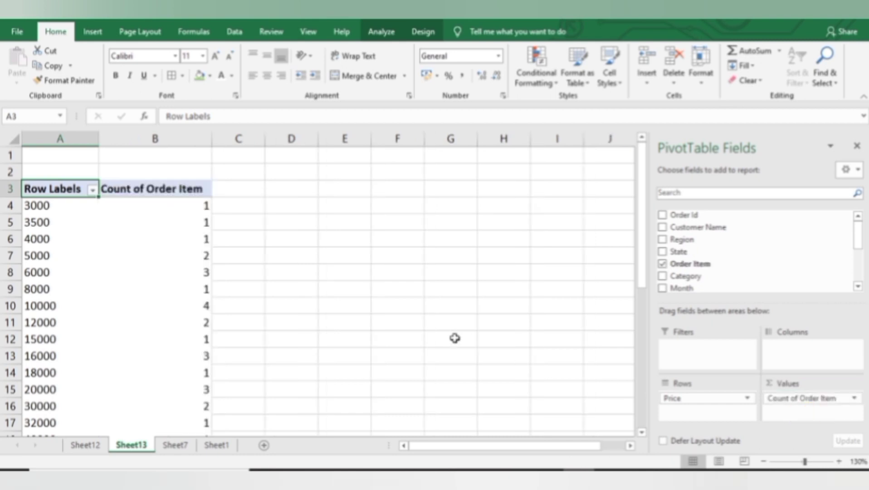
Step: Examine the individual price rows and their order item counts down to the grand total of the PivotTable
{"action": "left_click", "coordinate": [86, 245]}
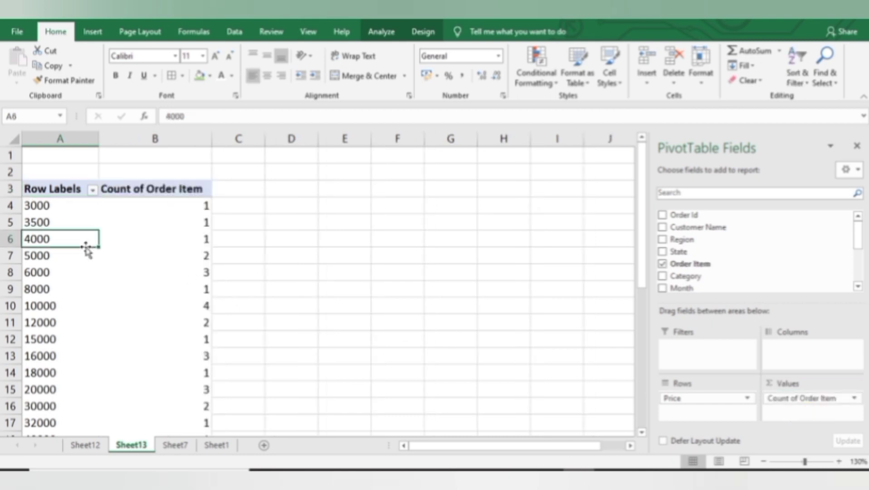
{"action": "key", "text": "Up"}
{"action": "key", "text": "Up"}
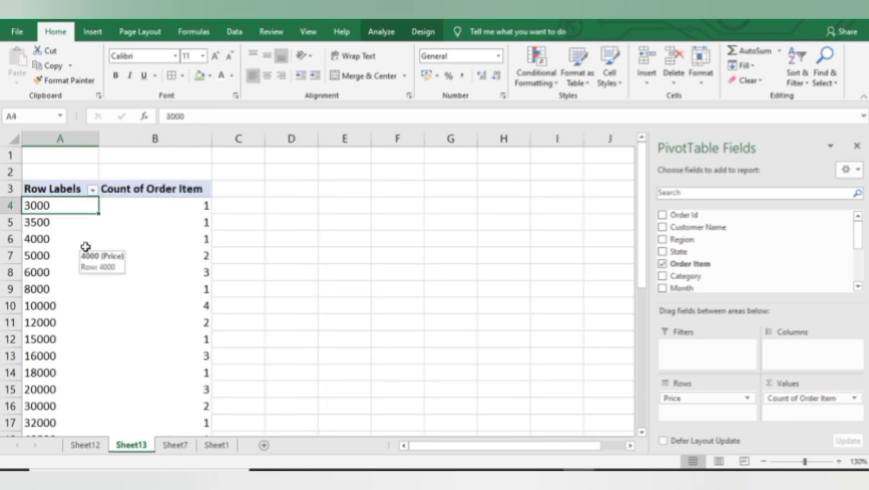
{"action": "key", "text": "Right"}
{"action": "key", "text": "Down"}
{"action": "key", "text": "Down"}
{"action": "key", "text": "Down"}
{"action": "key", "text": "Down"}
{"action": "key", "text": "Down"}
{"action": "key", "text": "Down"}
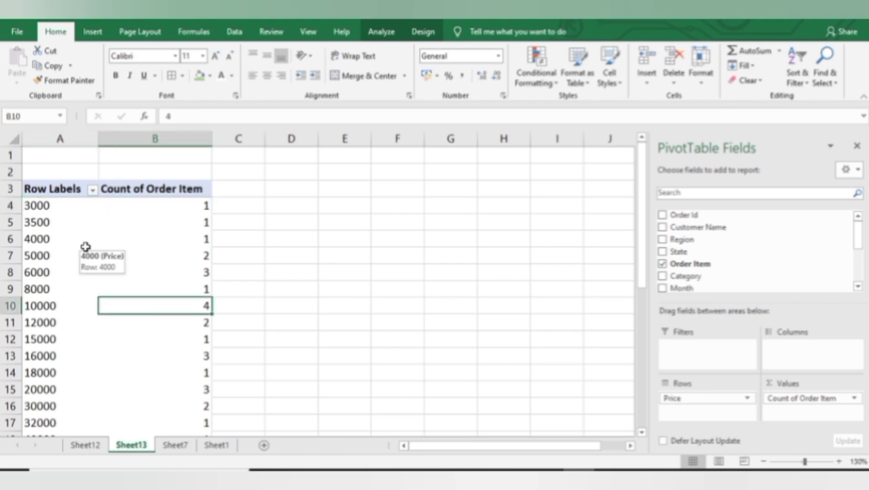
{"action": "key", "text": "Left"}
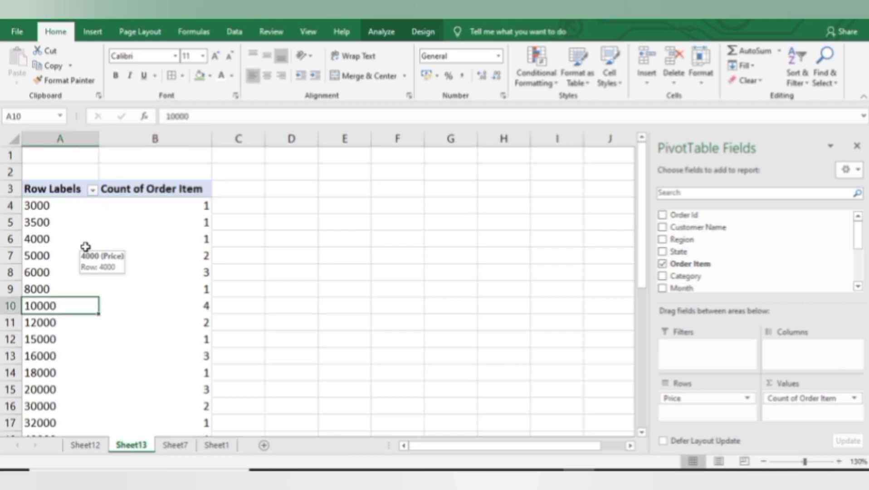
{"action": "key", "text": "Down"}
{"action": "key", "text": "Down"}
{"action": "key", "text": "Down"}
{"action": "key", "text": "Down"}
{"action": "key", "text": "Down"}
{"action": "key", "text": "Down"}
{"action": "key", "text": "Down"}
{"action": "key", "text": "Down"}
{"action": "key", "text": "Down"}
{"action": "key", "text": "Down"}
{"action": "key", "text": "Down"}
{"action": "key", "text": "Down"}
{"action": "key", "text": "Down"}
{"action": "key", "text": "Down"}
{"action": "key", "text": "Down"}
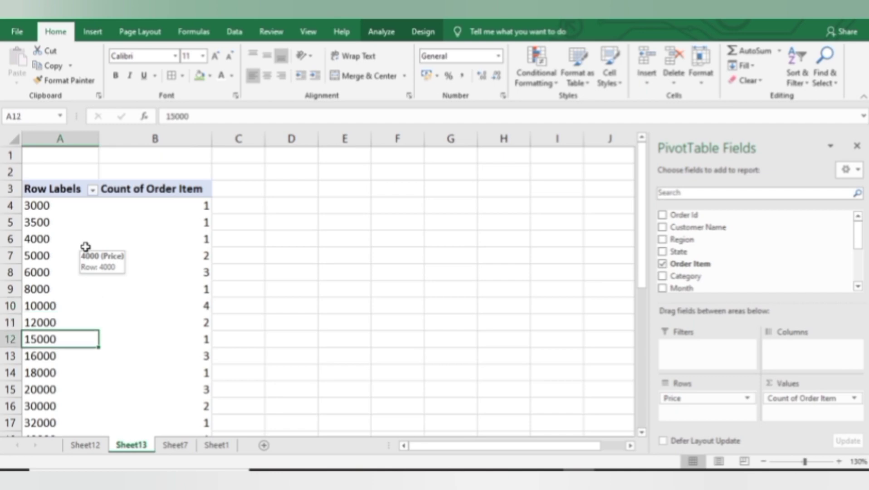
{"action": "key", "text": "Up"}
{"action": "key", "text": "Up"}
{"action": "key", "text": "Up"}
{"action": "key", "text": "Up"}
{"action": "key", "text": "Up"}
{"action": "key", "text": "Up"}
{"action": "key", "text": "Up"}
{"action": "key", "text": "Up"}
{"action": "key", "text": "Up"}
{"action": "key", "text": "Up"}
{"action": "key", "text": "Up"}
{"action": "key", "text": "Up"}
{"action": "key", "text": "Up"}
{"action": "key", "text": "Up"}
{"action": "key", "text": "Up"}
{"action": "key", "text": "Up"}
{"action": "key", "text": "Up"}
{"action": "key", "text": "Up"}
{"action": "key", "text": "Up"}
{"action": "key", "text": "Up"}
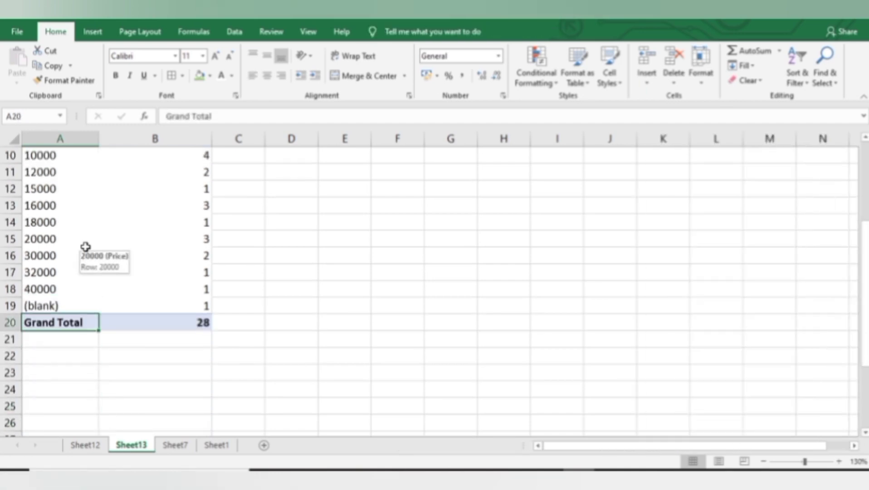
Step: Group the Price row labels of the Sheet13 PivotTable from 3000 to 40000 in intervals of 2000
{"action": "key", "text": "Down"}
{"action": "key", "text": "Down"}
{"action": "key", "text": "Down"}
{"action": "key", "text": "Down"}
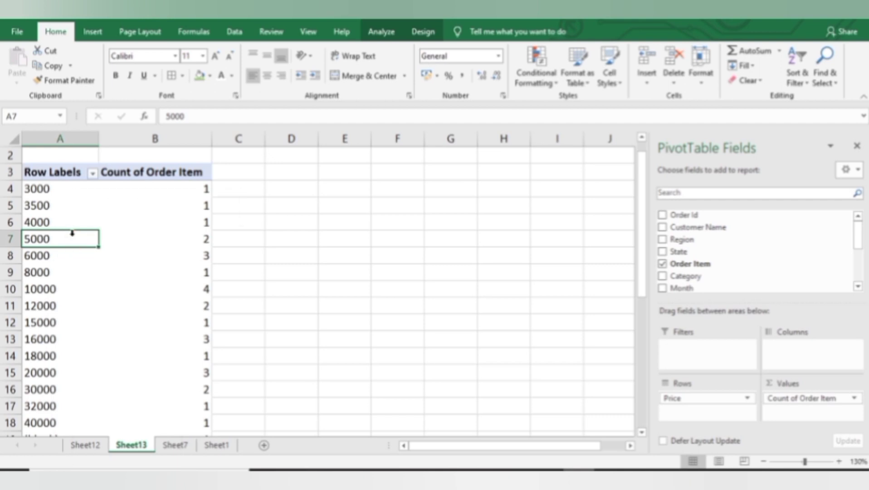
{"action": "right_click", "coordinate": [71, 239]}
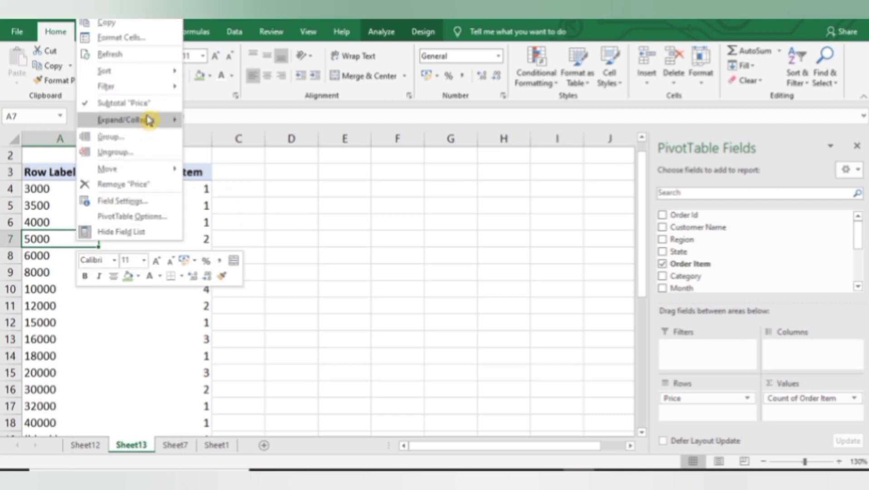
{"action": "left_click", "coordinate": [149, 137]}
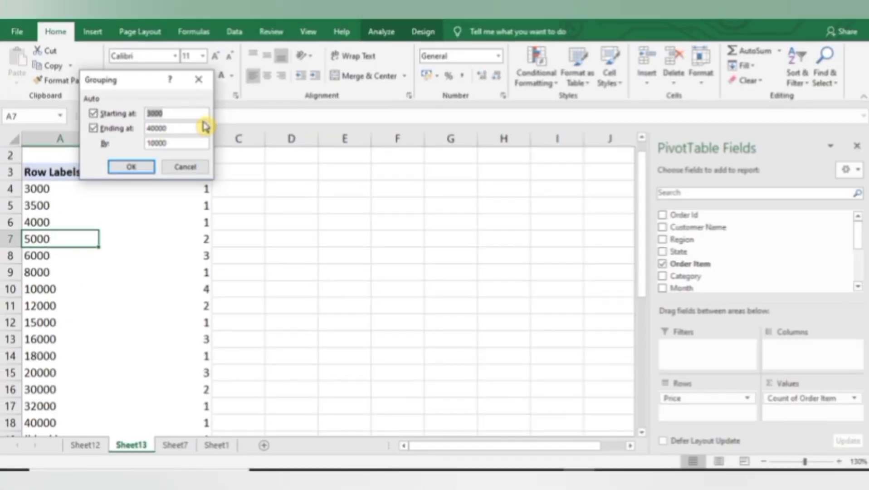
{"action": "left_click", "coordinate": [187, 144]}
{"action": "key", "text": "BackSpace"}
{"action": "key", "text": "BackSpace"}
{"action": "key", "text": "BackSpace"}
{"action": "key", "text": "BackSpace"}
{"action": "key", "text": "BackSpace"}
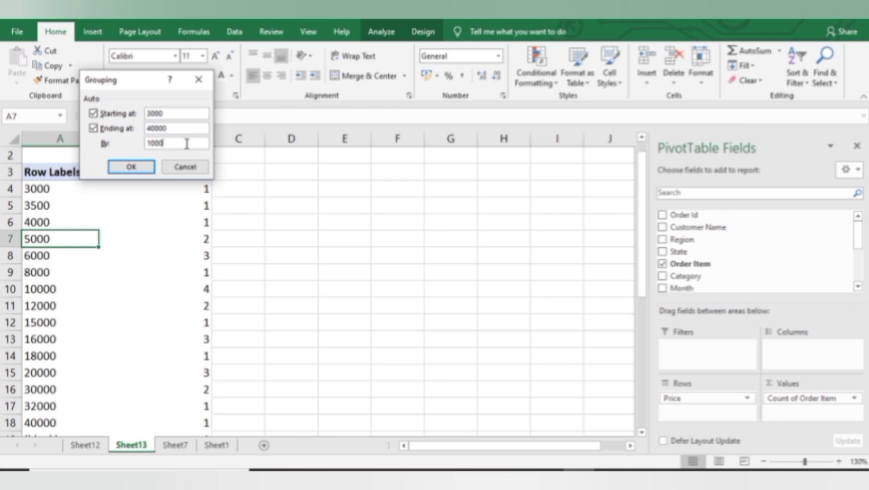
{"action": "type", "text": "2000"}
{"action": "left_click", "coordinate": [133, 169]}
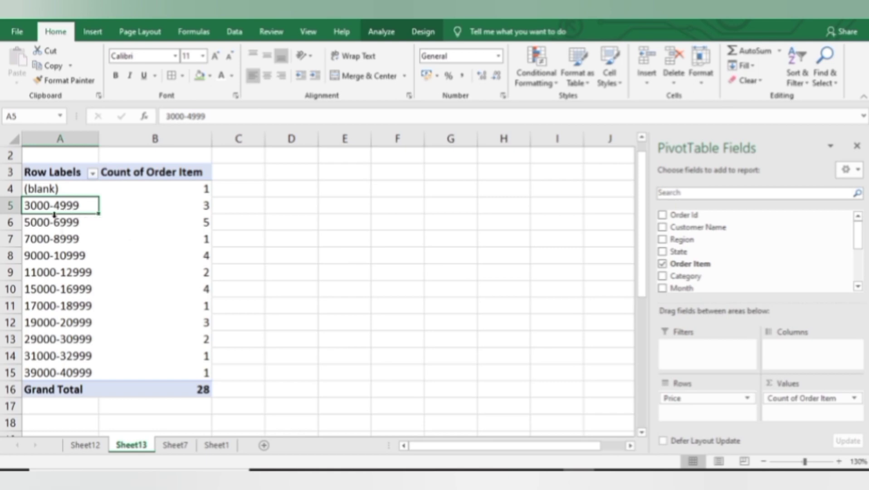
Step: Set the Price grouping interval in the PivotTable to 4000 and check the order item counts of the price ranges
{"action": "left_click", "coordinate": [57, 242]}
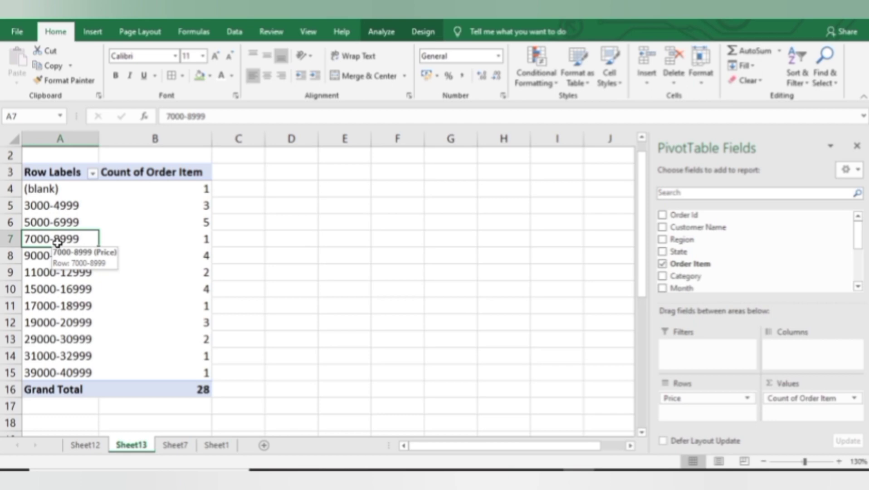
{"action": "right_click", "coordinate": [57, 243]}
{"action": "left_click", "coordinate": [113, 144]}
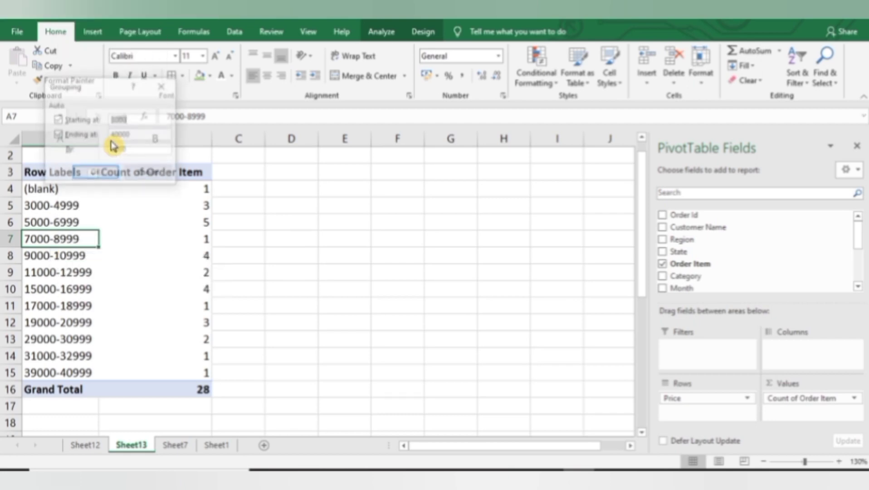
{"action": "left_click", "coordinate": [133, 150]}
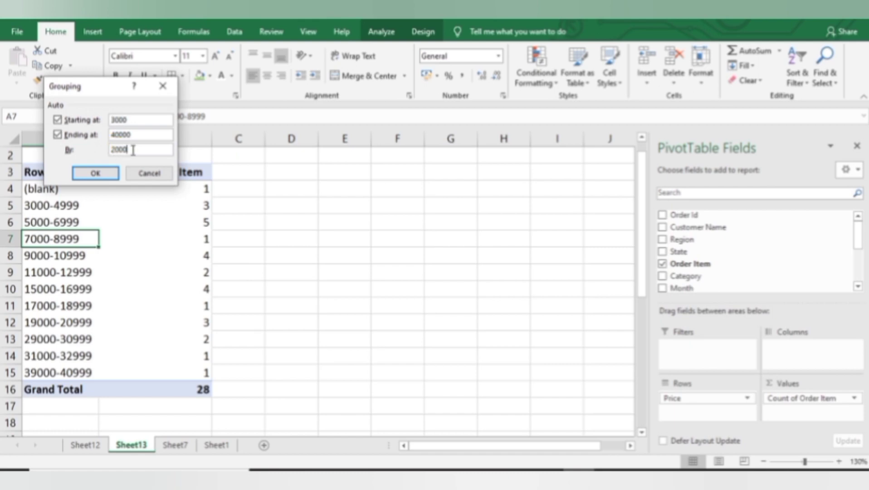
{"action": "key", "text": "BackSpace"}
{"action": "key", "text": "BackSpace"}
{"action": "key", "text": "BackSpace"}
{"action": "key", "text": "BackSpace"}
{"action": "type", "text": "4000"}
{"action": "left_click", "coordinate": [111, 174]}
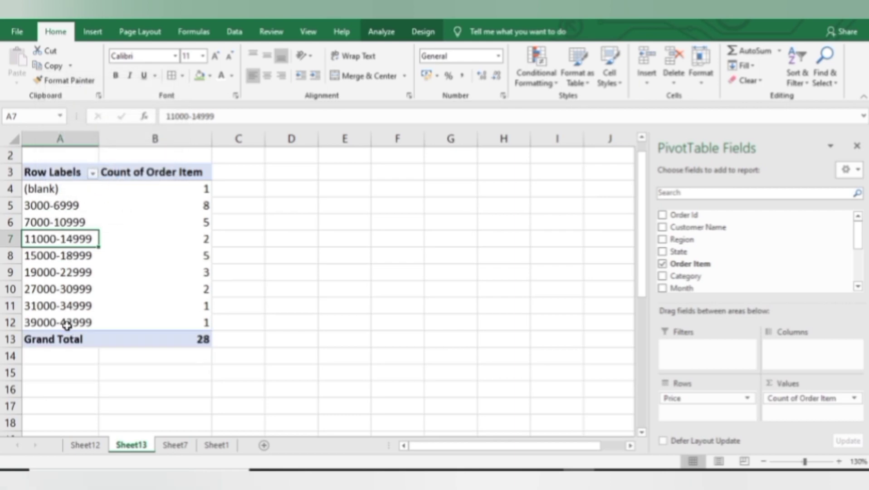
{"action": "left_click", "coordinate": [70, 284]}
{"action": "left_click", "coordinate": [150, 268]}
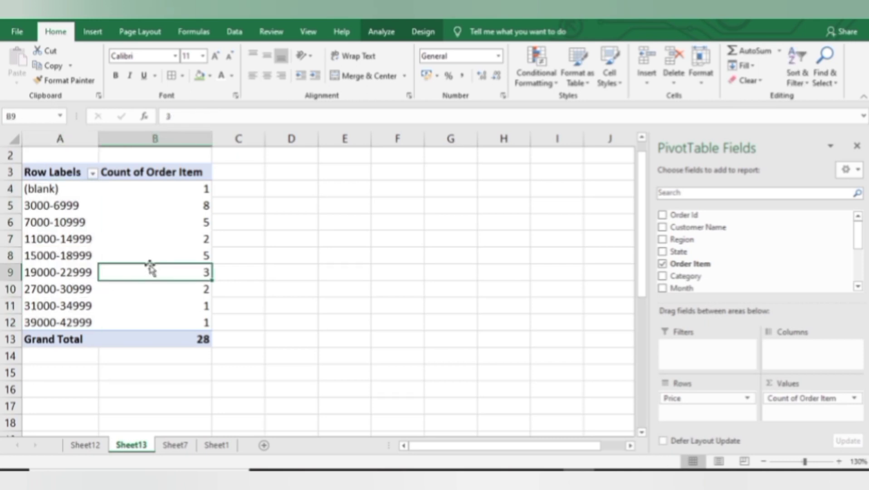
Step: Select the Data Layout topic on Sheet1 and apply the compact form to the Category and Order Item PivotTable on Sheet13
{"action": "left_click", "coordinate": [228, 447]}
{"action": "left_click", "coordinate": [382, 314]}
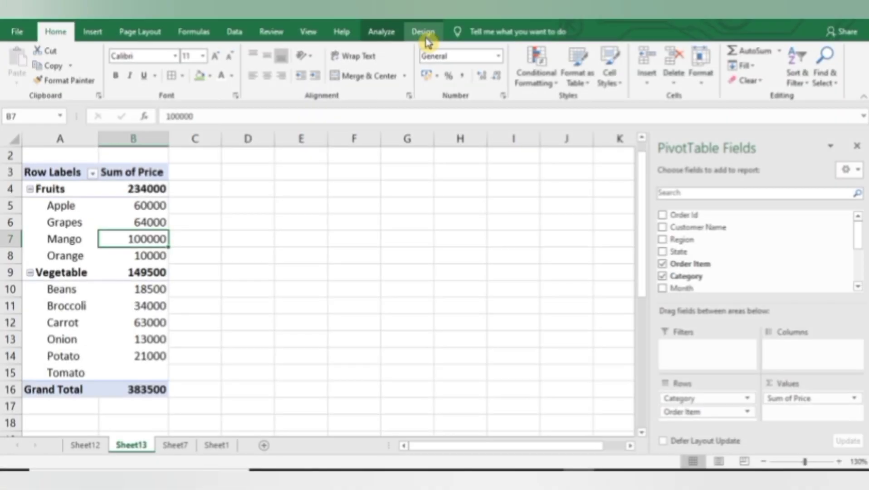
{"action": "left_click", "coordinate": [427, 40]}
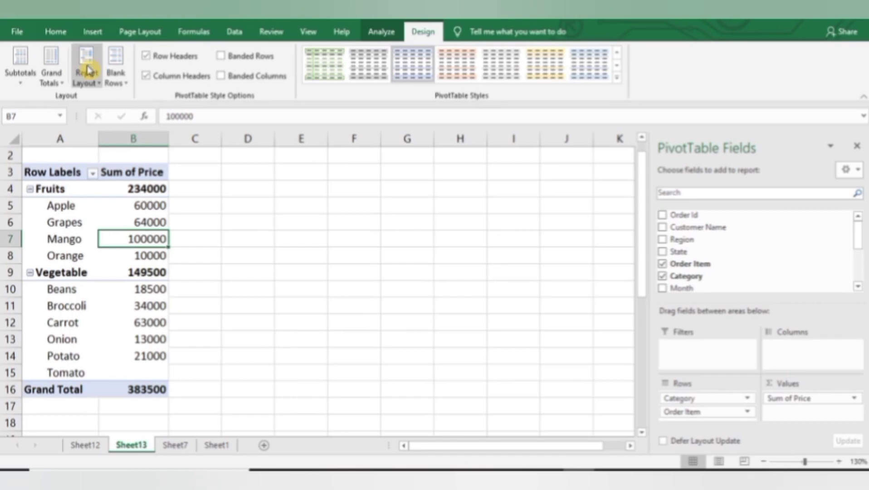
{"action": "left_click", "coordinate": [90, 70]}
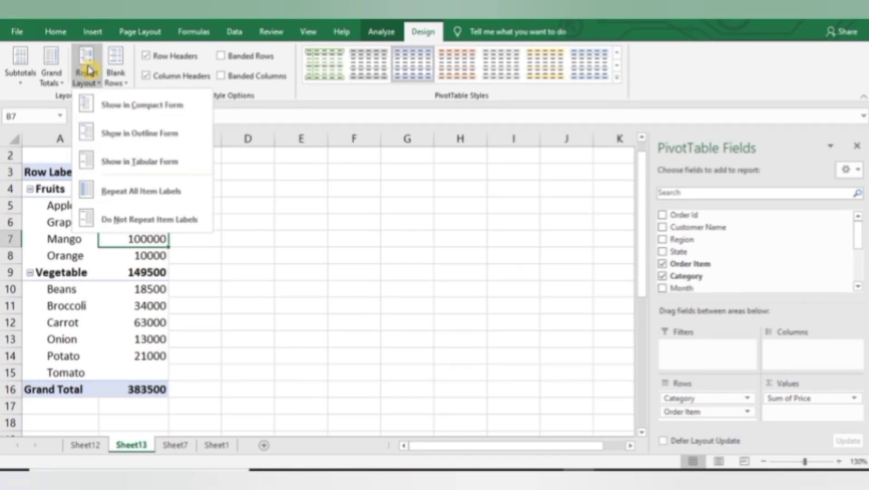
{"action": "left_click", "coordinate": [110, 104]}
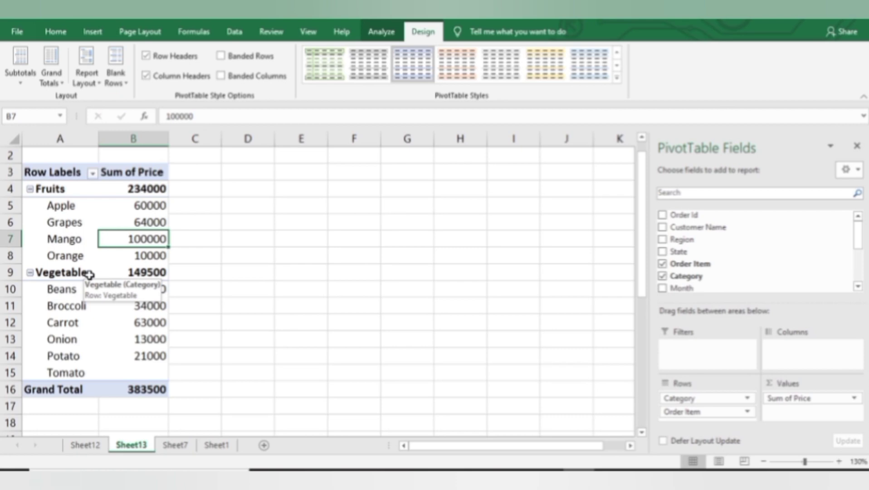
Step: Show the Category and Order Item PivotTable in outline form, and finish with the tabular form
{"action": "left_click", "coordinate": [86, 67]}
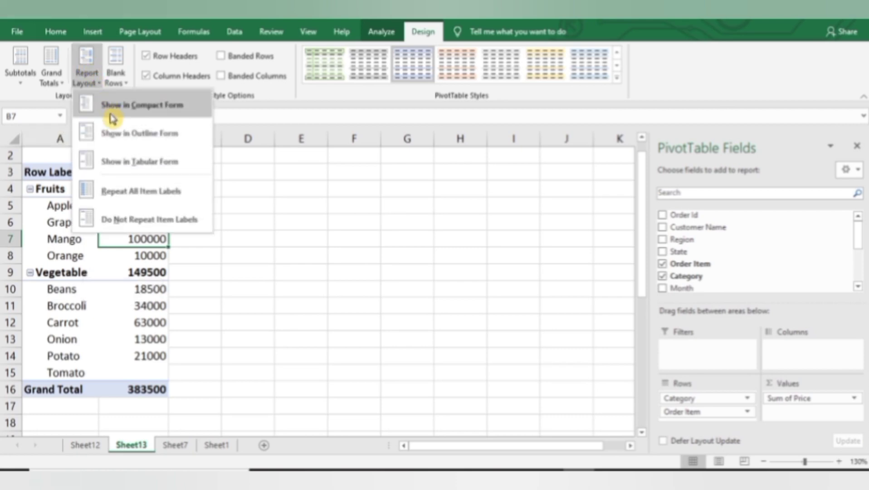
{"action": "left_click", "coordinate": [176, 137]}
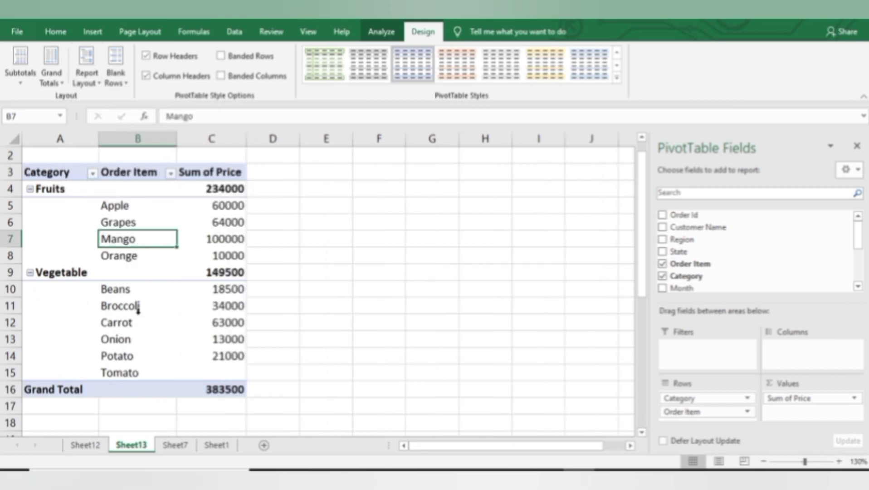
{"action": "left_click", "coordinate": [86, 76]}
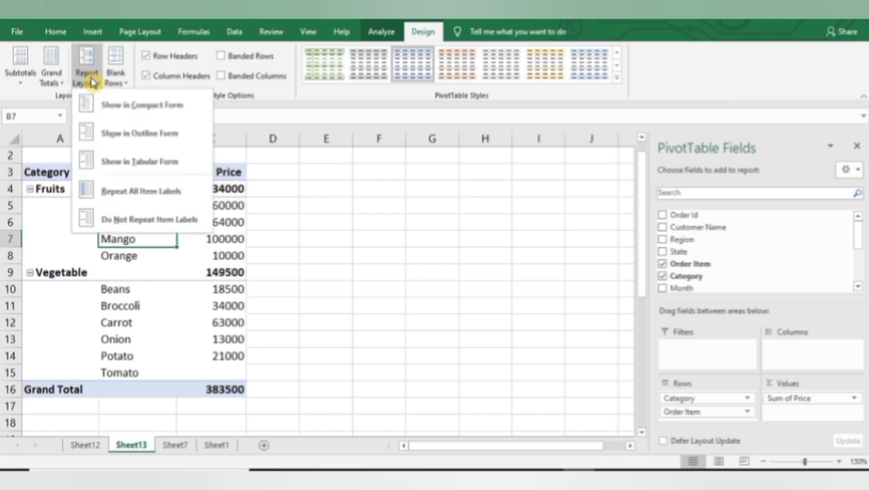
{"action": "left_click", "coordinate": [141, 164]}
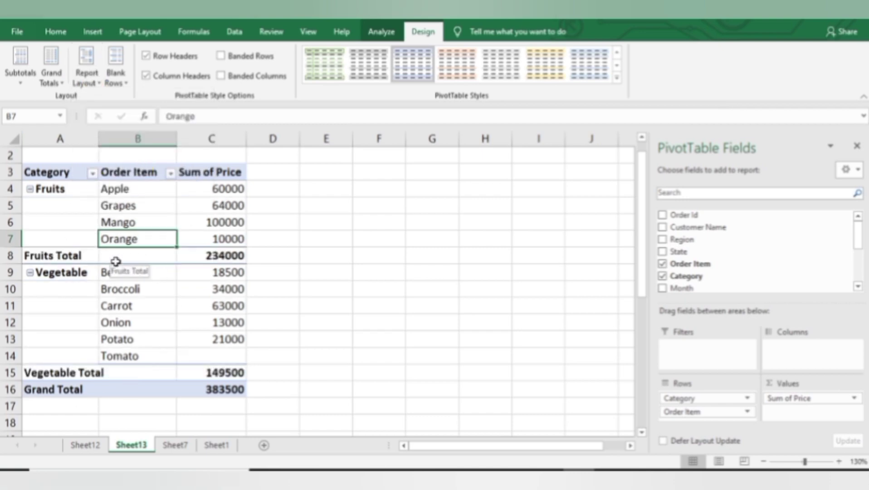
Step: Select the Highlight Totals topic on Sheet1 and fill the Fruits and Vegetable subtotal rows on Sheet13 with light green
{"action": "left_click", "coordinate": [217, 446]}
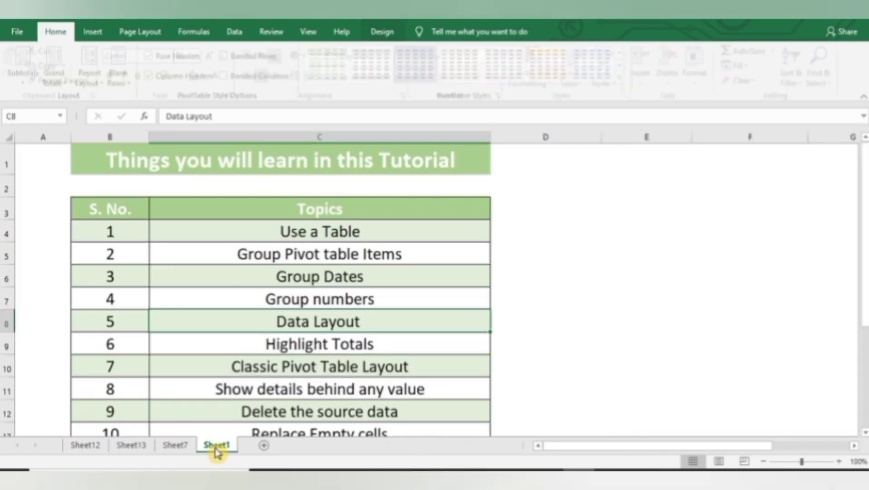
{"action": "left_click", "coordinate": [404, 353]}
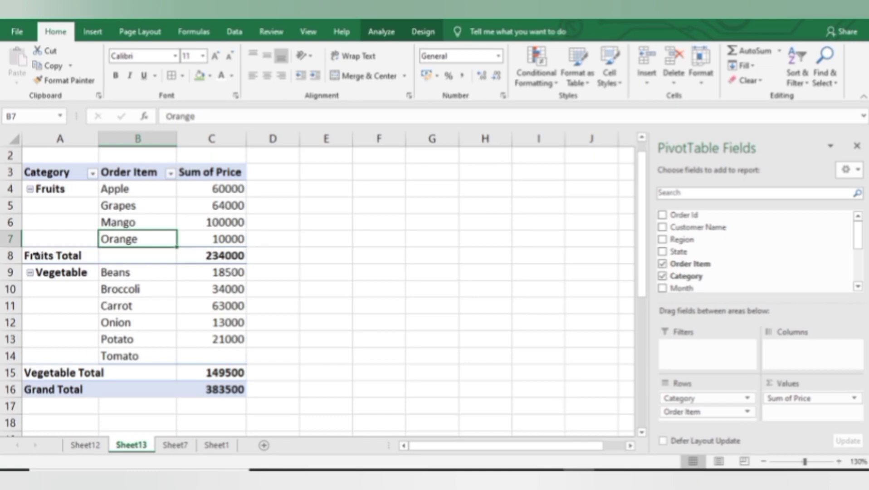
{"action": "left_click", "coordinate": [36, 255]}
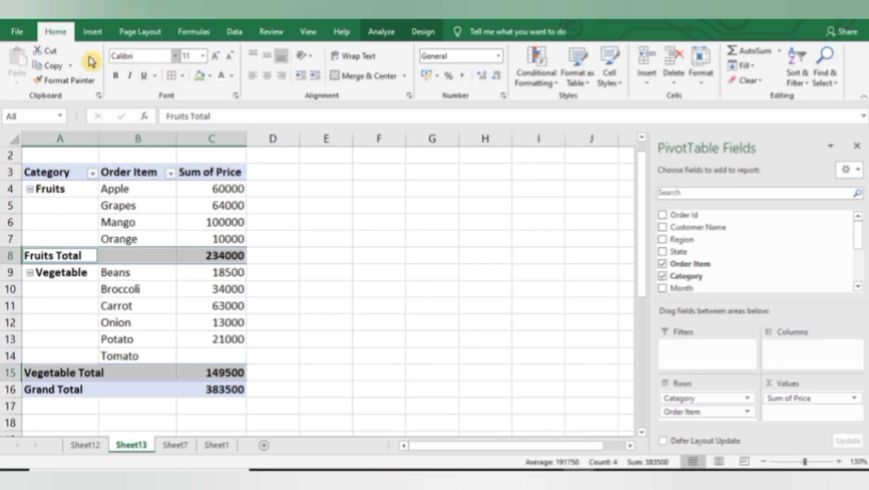
{"action": "left_click", "coordinate": [210, 75]}
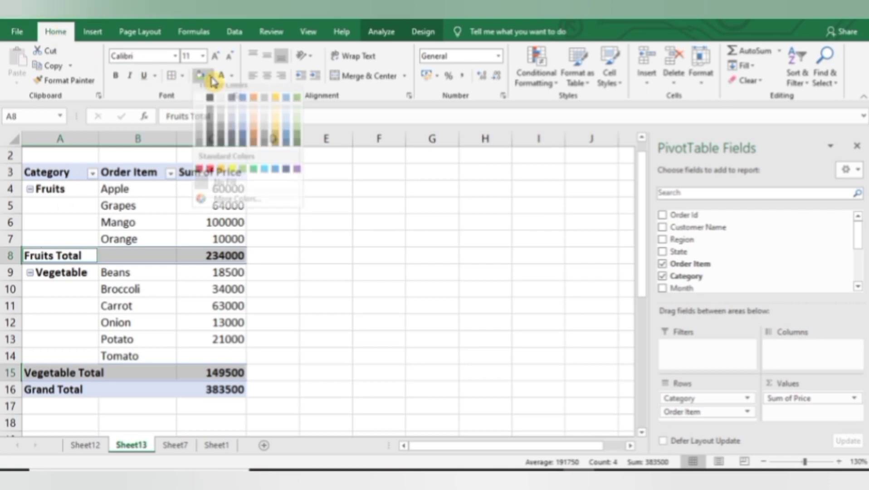
{"action": "left_click", "coordinate": [243, 176]}
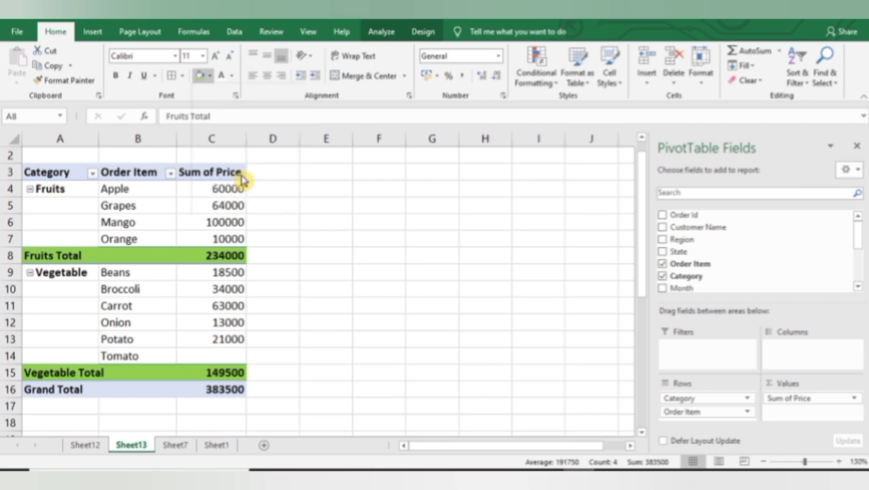
{"action": "left_click", "coordinate": [355, 251]}
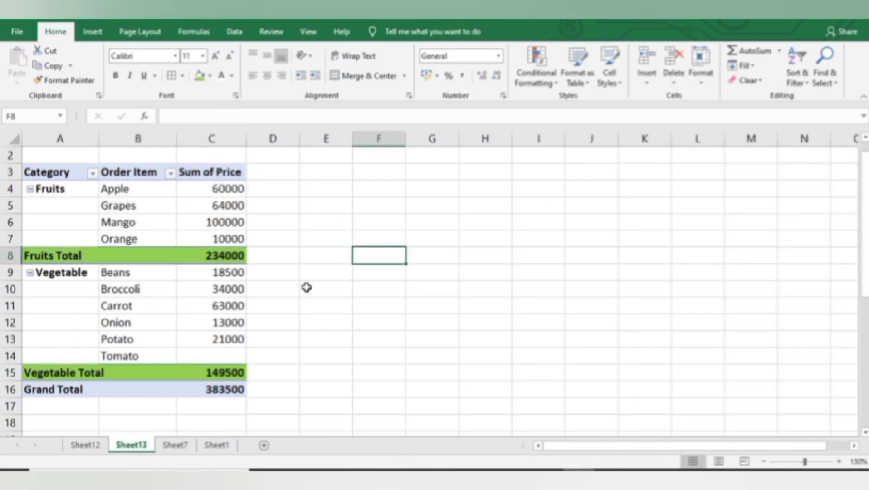
Step: Enable the classic PivotTable layout with dragging of fields in the grid for the empty PivotTable on Sheet14
{"action": "left_click", "coordinate": [229, 447]}
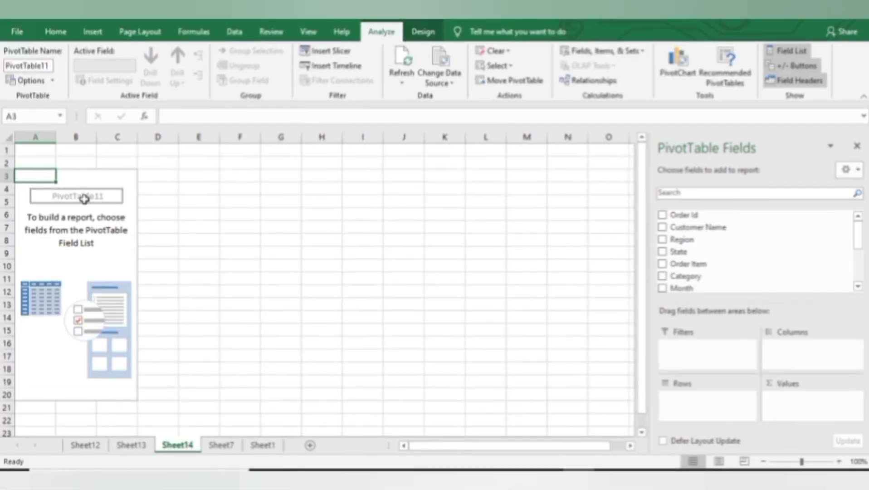
{"action": "left_click", "coordinate": [79, 199]}
{"action": "right_click", "coordinate": [87, 203]}
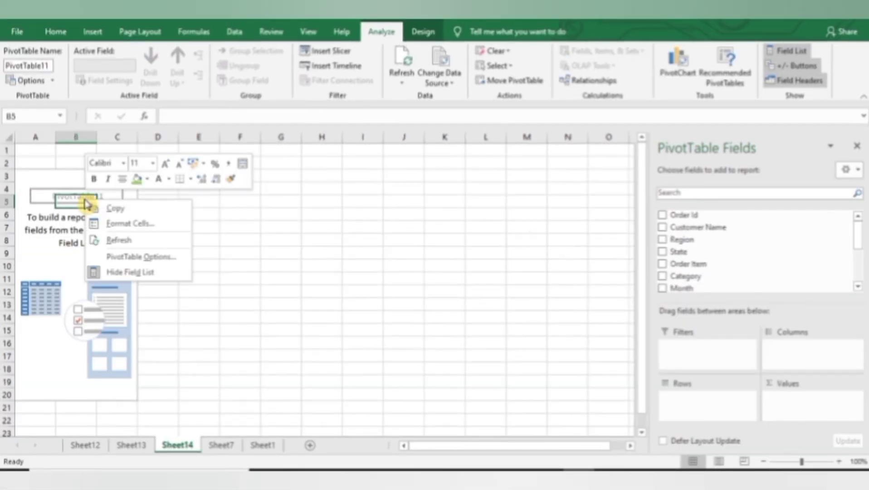
{"action": "left_click", "coordinate": [130, 257]}
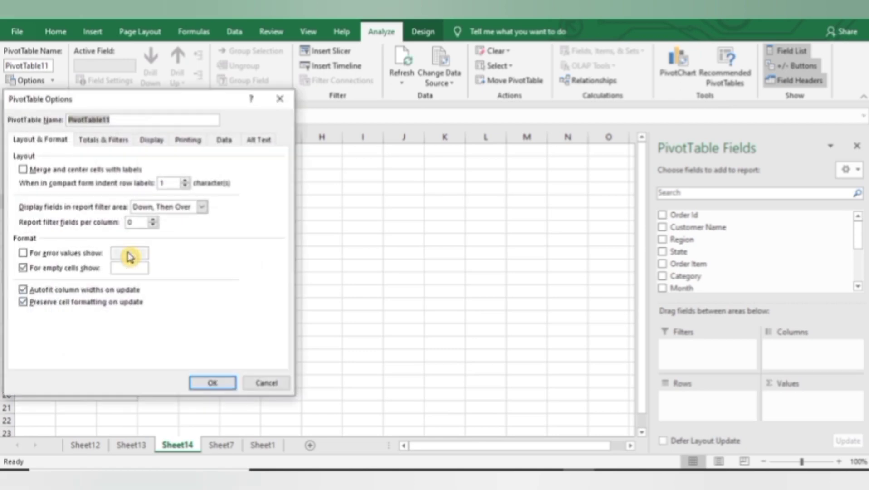
{"action": "left_click", "coordinate": [145, 143]}
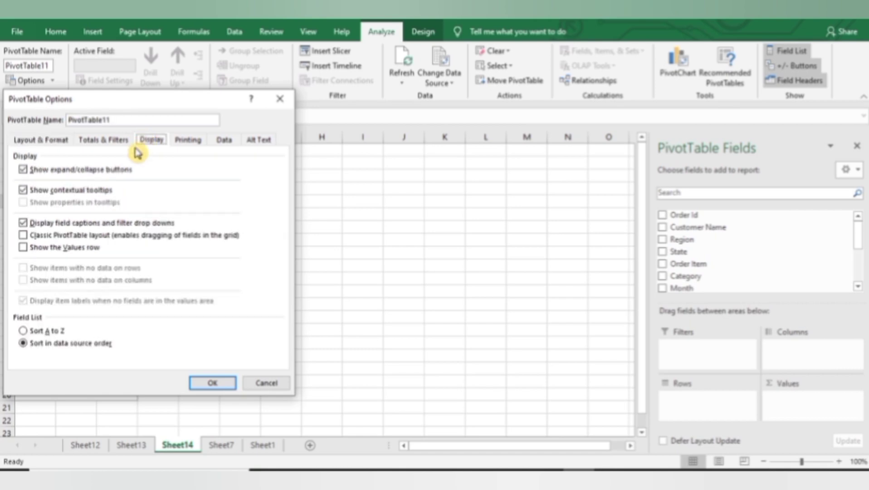
{"action": "left_click", "coordinate": [25, 236]}
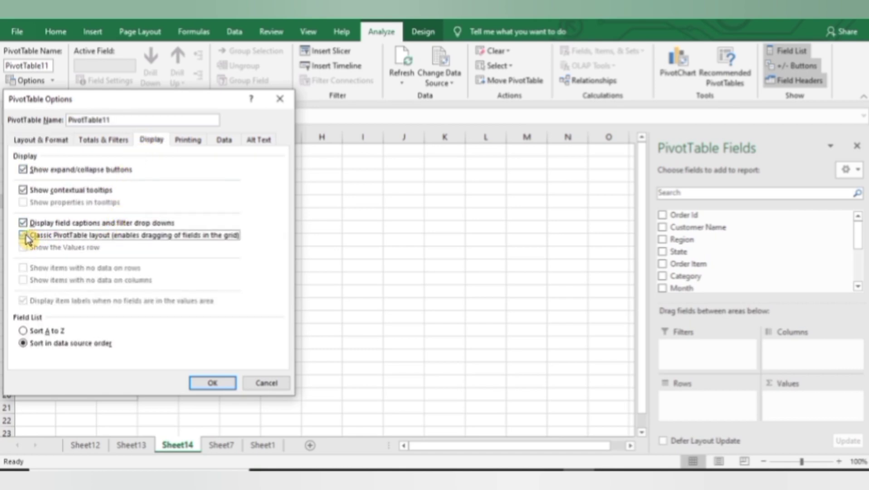
{"action": "left_click", "coordinate": [222, 384]}
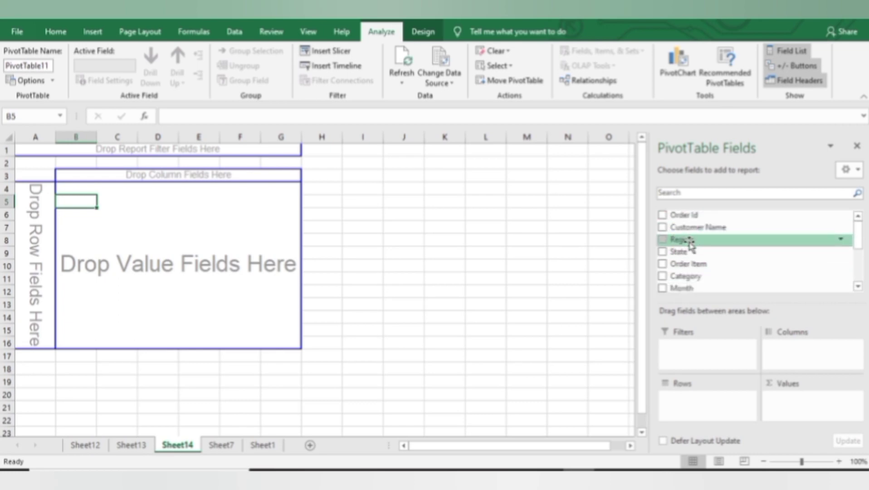
Step: Place Region in the row area and Price in the value area directly on the classic PivotTable grid
{"action": "left_click_drag", "start_coordinate": [690, 244], "coordinate": [688, 246]}
{"action": "left_click_drag", "start_coordinate": [470, 239], "coordinate": [28, 209]}
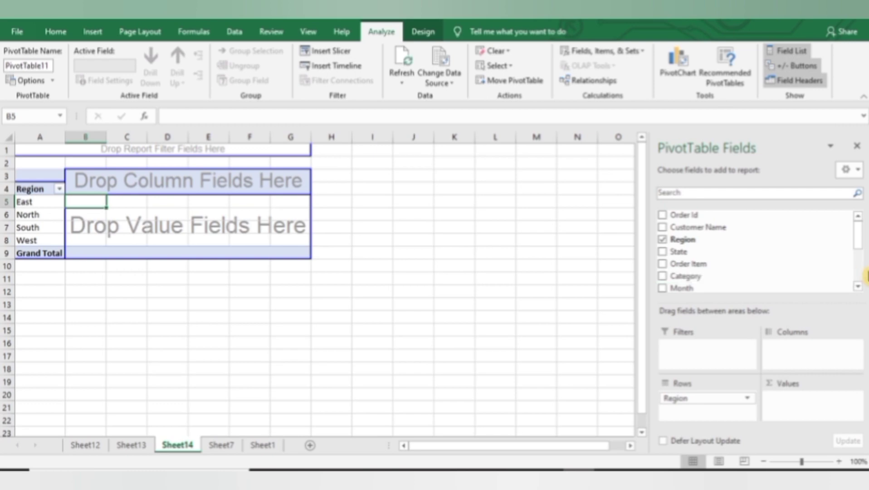
{"action": "left_click", "coordinate": [861, 275]}
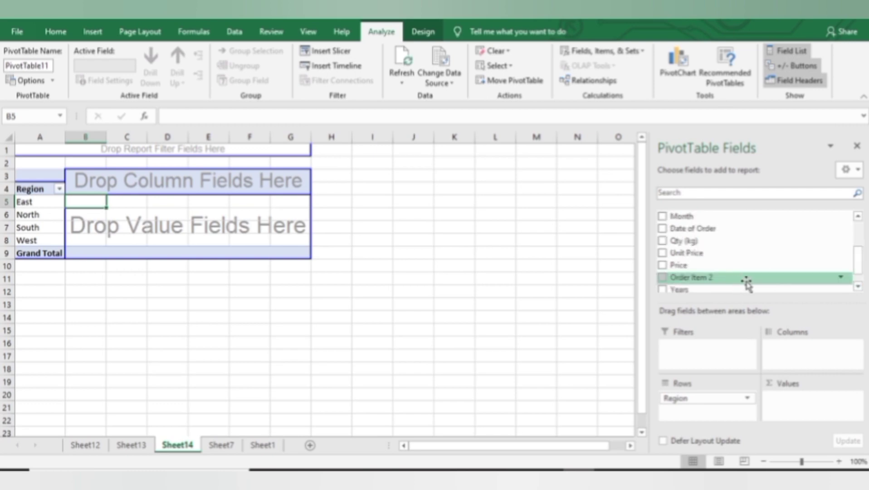
{"action": "left_click_drag", "start_coordinate": [751, 270], "coordinate": [149, 215]}
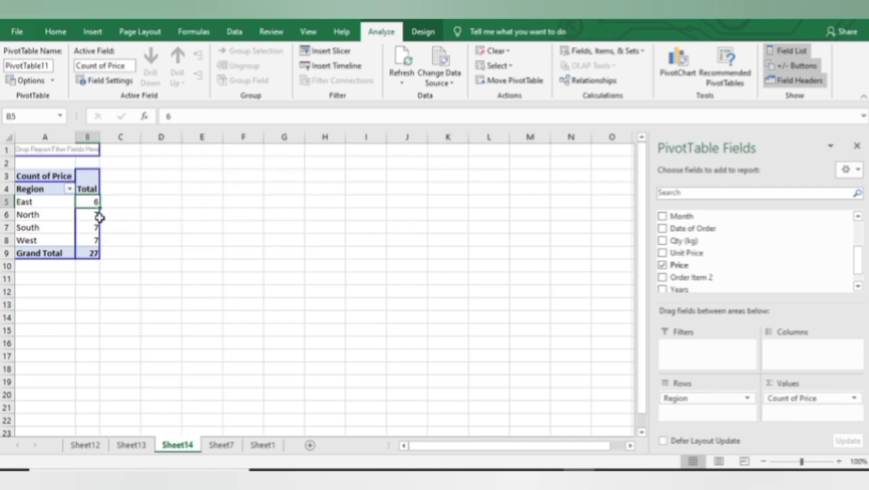
{"action": "left_click", "coordinate": [155, 217]}
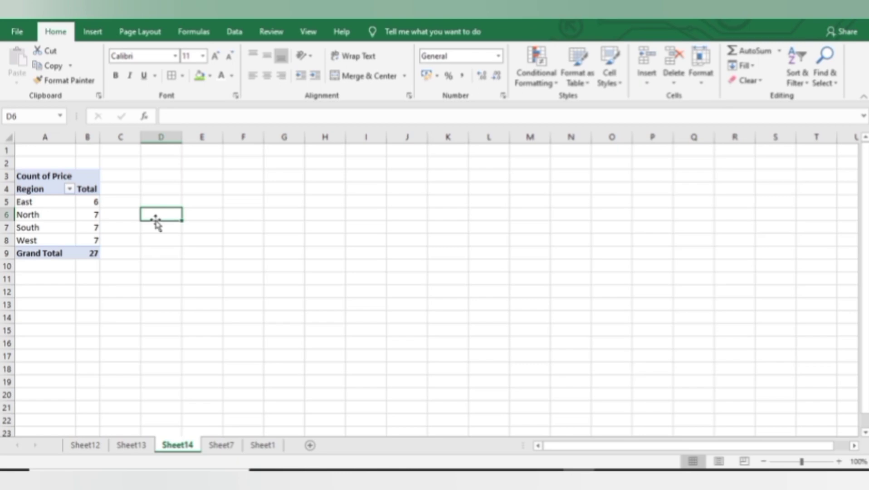
{"action": "left_click", "coordinate": [72, 223]}
{"action": "left_click", "coordinate": [89, 223]}
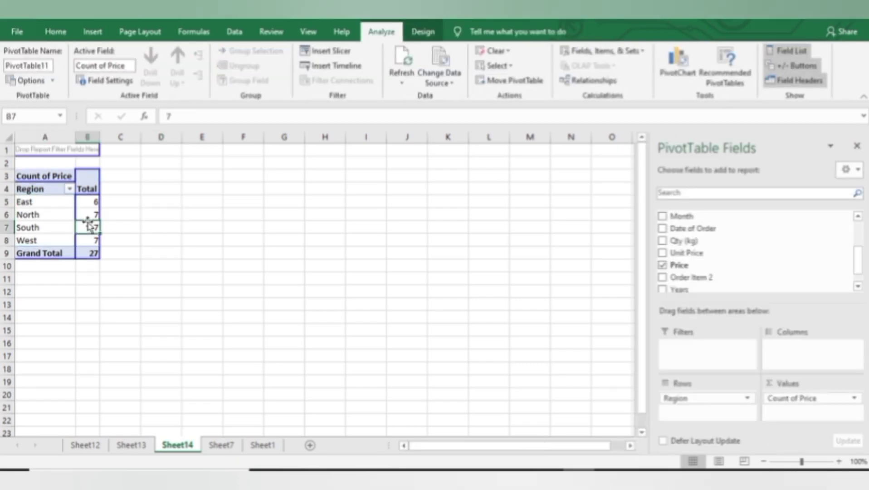
Step: Select the topic Show details behind any value in the tutorial list on Sheet1
{"action": "left_click", "coordinate": [263, 445]}
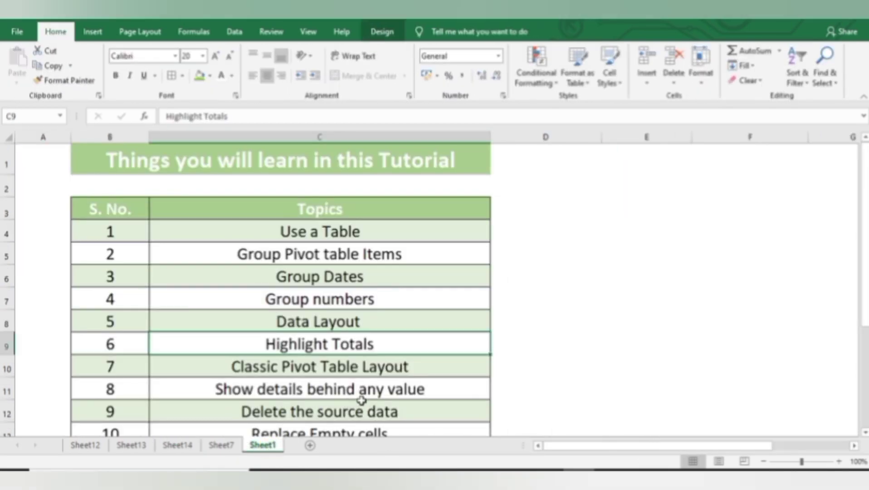
{"action": "left_click", "coordinate": [362, 403]}
{"action": "left_click", "coordinate": [358, 390]}
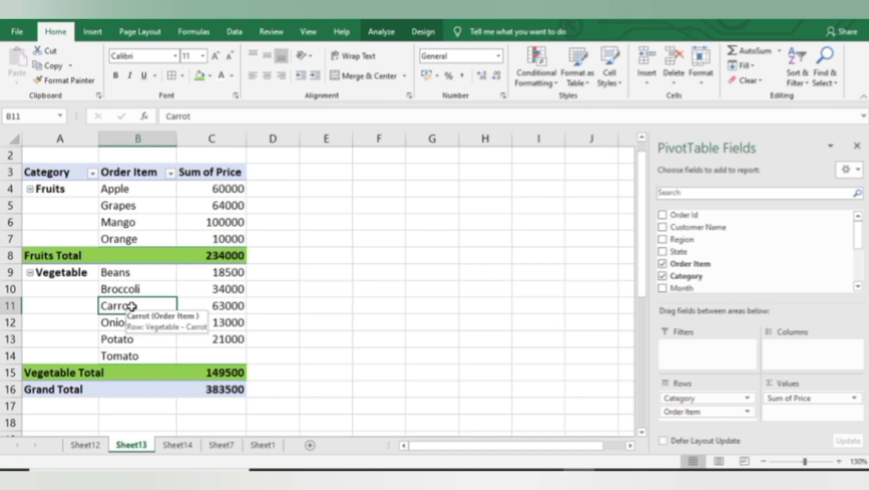
Step: Show the source records behind Carrot's Sum of Price in the Sheet13 PivotTable on a new sheet
{"action": "left_click", "coordinate": [232, 304]}
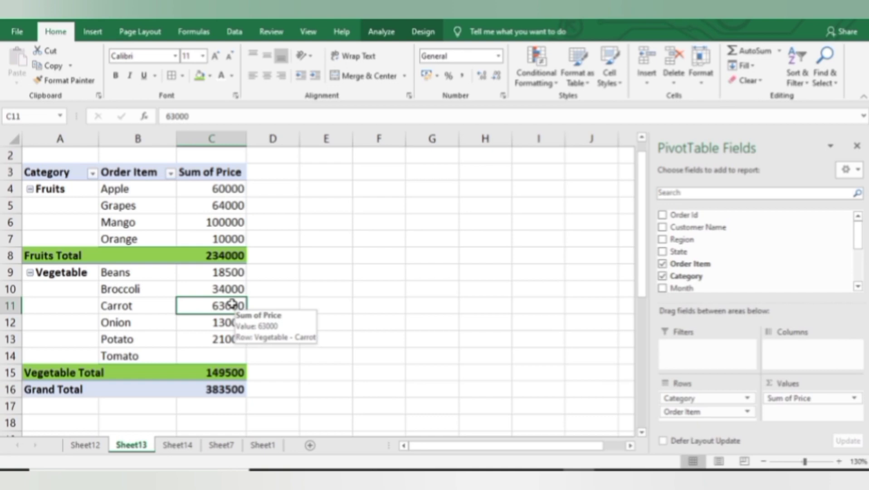
{"action": "left_click", "coordinate": [158, 307]}
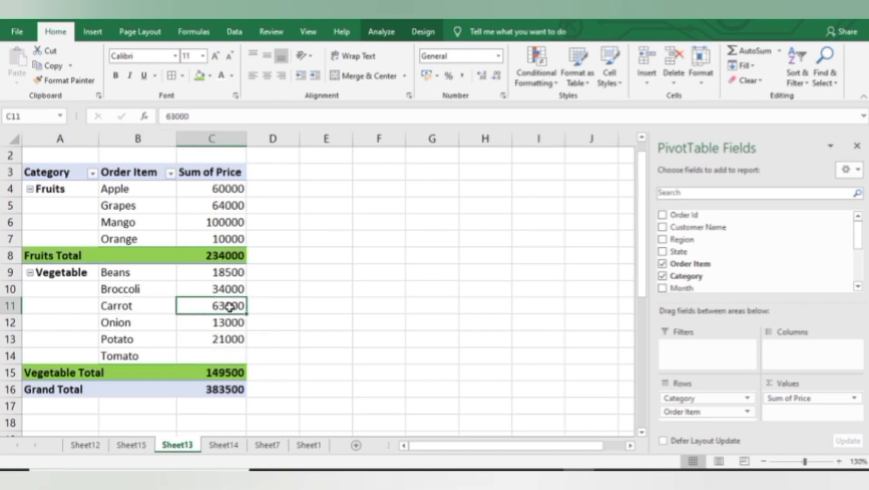
{"action": "mouse_move", "coordinate": [230, 307]}
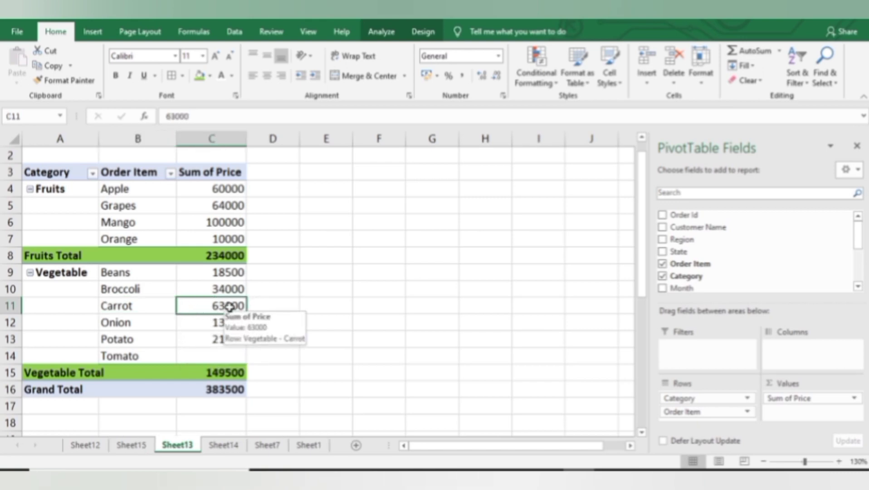
{"action": "double_click", "coordinate": [230, 307]}
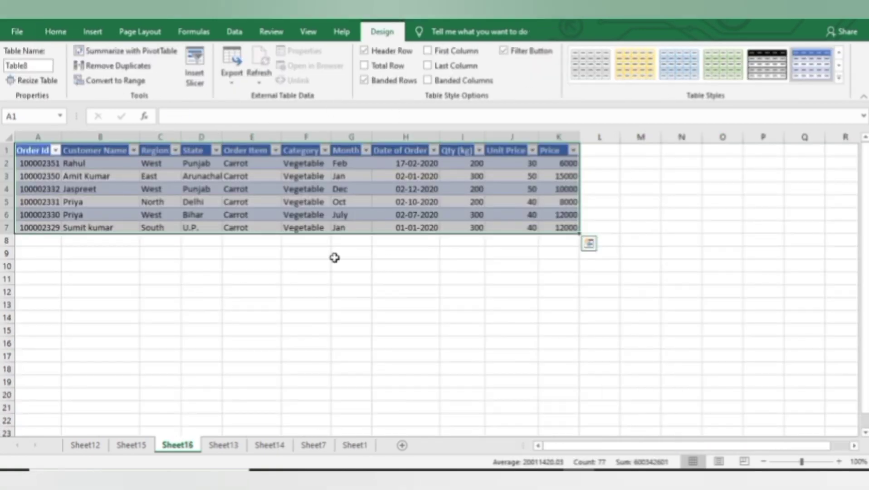
{"action": "left_click", "coordinate": [303, 290]}
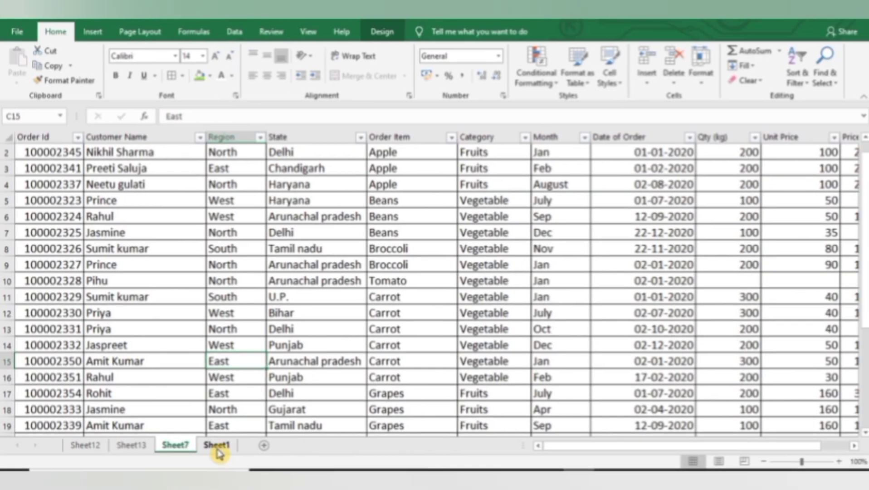
Step: Select the Delete the source data topic on Sheet1 and review the PivotTables on Sheet13 and Sheet12
{"action": "left_click", "coordinate": [218, 446]}
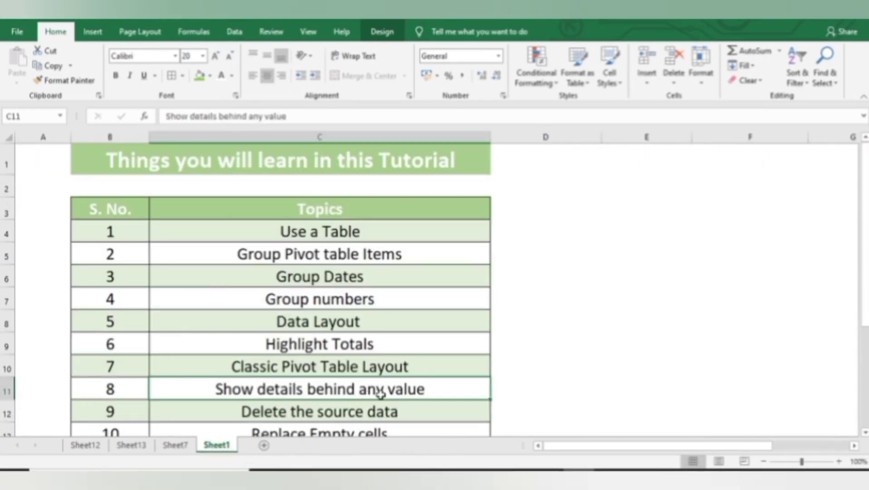
{"action": "left_click", "coordinate": [414, 404]}
{"action": "left_click", "coordinate": [176, 445]}
{"action": "left_click", "coordinate": [140, 447]}
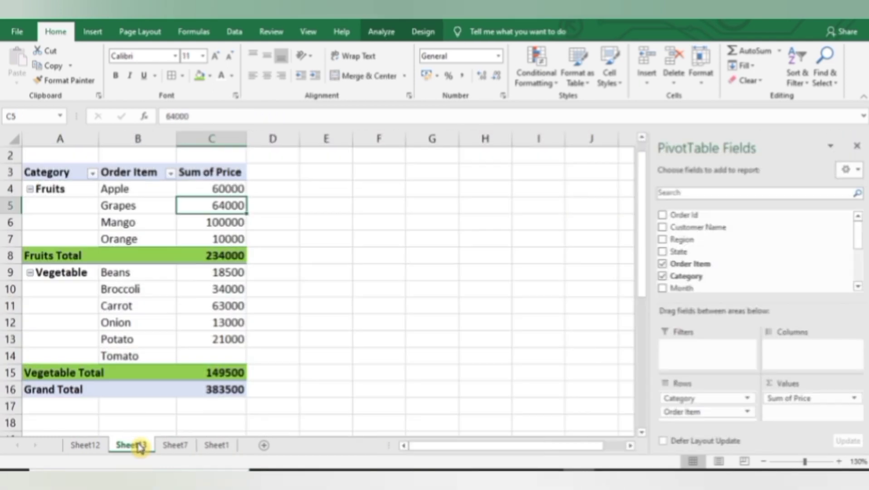
{"action": "left_click", "coordinate": [87, 445]}
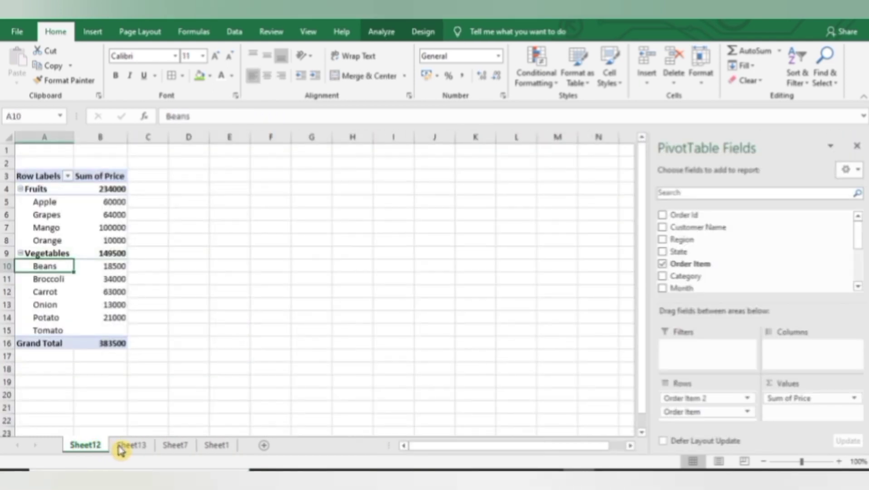
Step: Look over the source data table on Sheet7 and permanently delete that sheet
{"action": "left_click", "coordinate": [180, 448]}
{"action": "left_click", "coordinate": [220, 346]}
{"action": "key", "text": "ctrl+Up"}
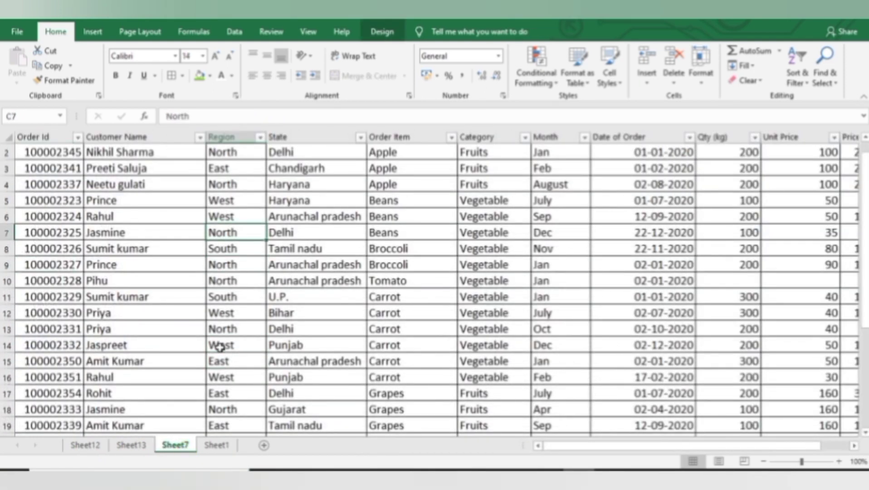
{"action": "key", "text": "Down"}
{"action": "key", "text": "Down"}
{"action": "key", "text": "Down"}
{"action": "key", "text": "Down"}
{"action": "key", "text": "Down"}
{"action": "key", "text": "Down"}
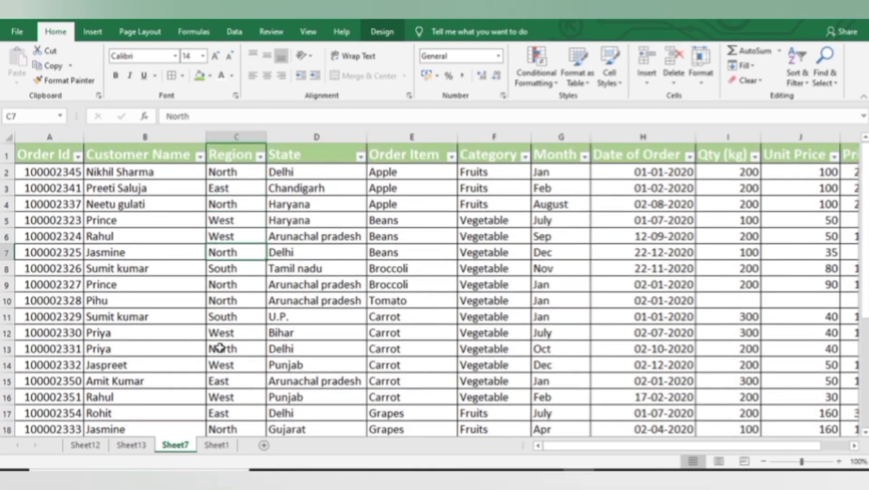
{"action": "right_click", "coordinate": [187, 444]}
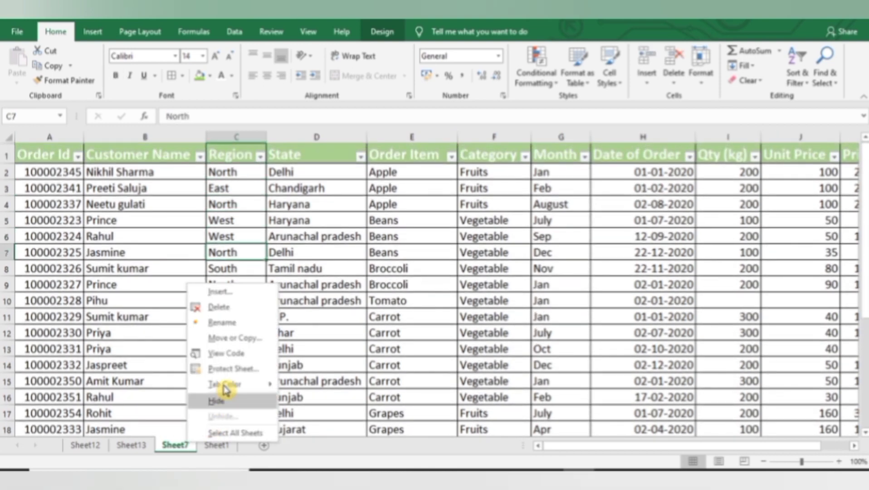
{"action": "left_click", "coordinate": [244, 313]}
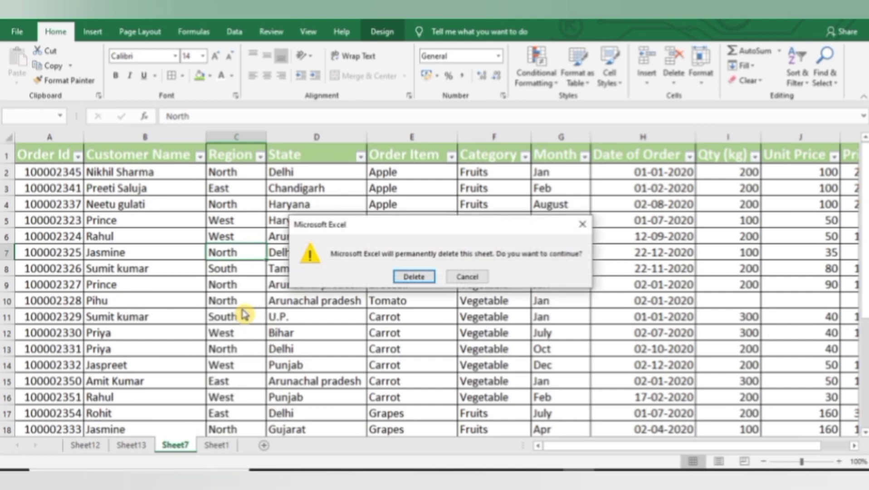
{"action": "left_click", "coordinate": [425, 280]}
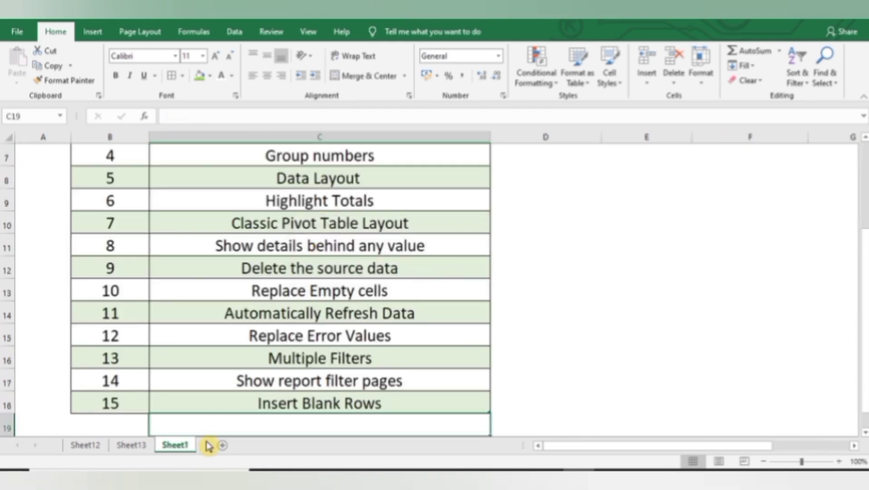
Step: Recreate the deleted source data on a new sheet by showing the details behind the Grand Total of Sheet13's PivotTable
{"action": "left_click", "coordinate": [132, 445]}
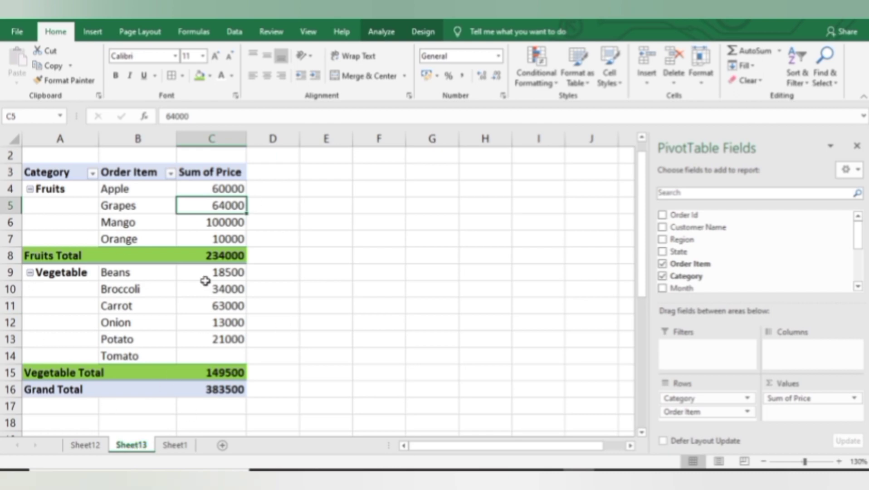
{"action": "left_click", "coordinate": [196, 389]}
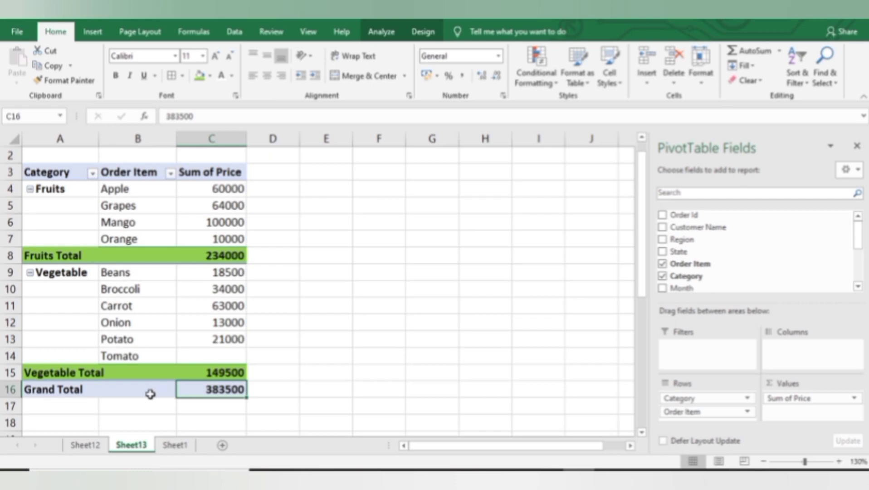
{"action": "double_click", "coordinate": [192, 391]}
{"action": "left_click", "coordinate": [340, 279]}
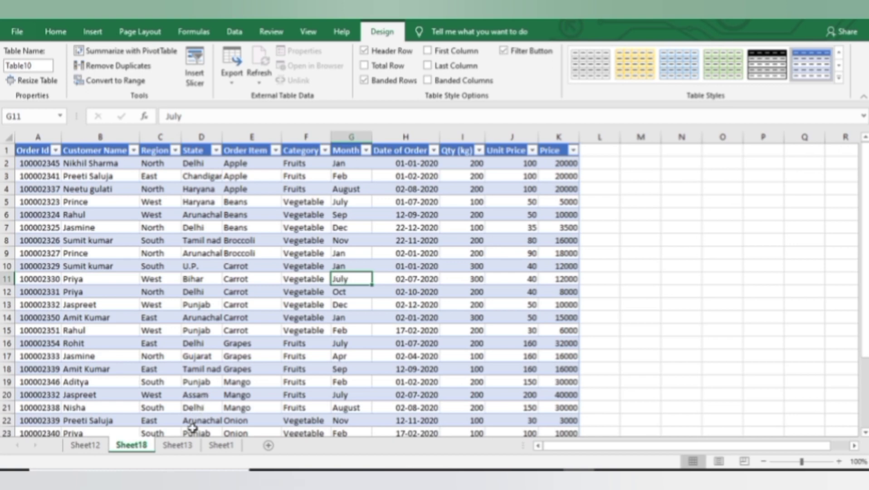
Step: Select the Replace Empty cells topic in the tutorial list on Sheet1
{"action": "left_click", "coordinate": [191, 445]}
{"action": "left_click", "coordinate": [227, 446]}
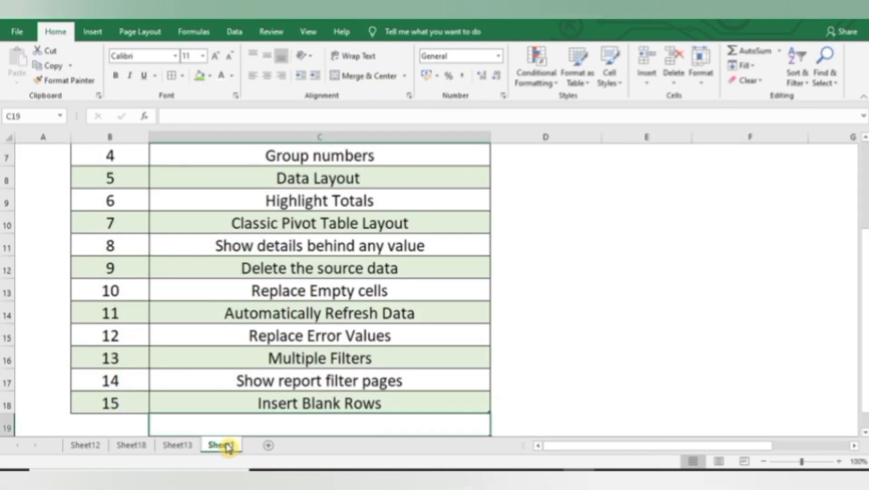
{"action": "left_click", "coordinate": [406, 291]}
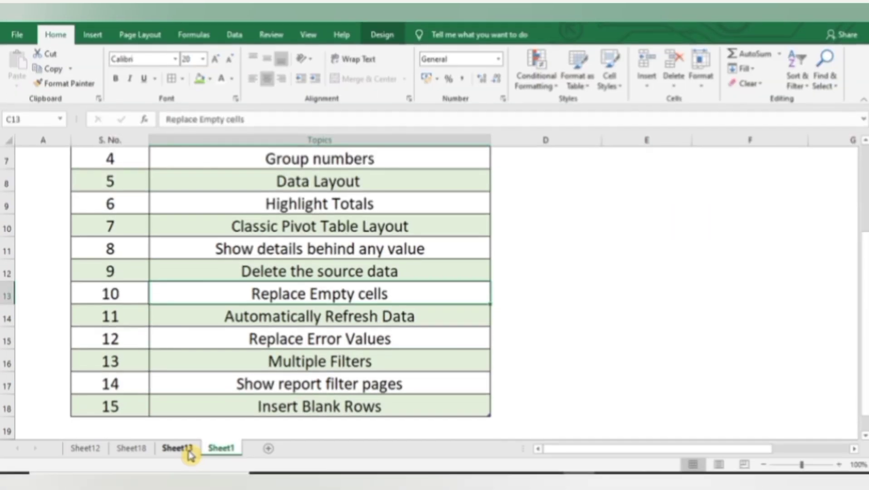
Step: Examine the Sum of Price column of Sheet13's PivotTable down to the value cell of the Tomato row
{"action": "left_click", "coordinate": [186, 447]}
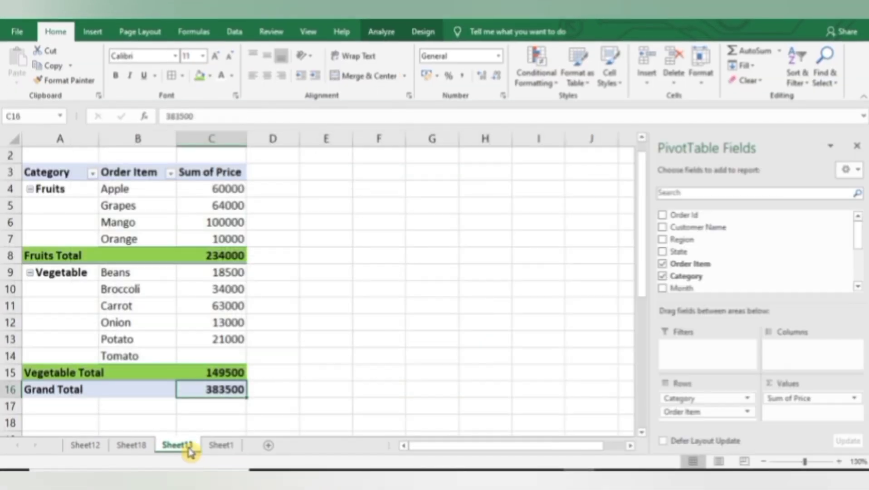
{"action": "left_click", "coordinate": [296, 254]}
{"action": "key", "text": "Up"}
{"action": "key", "text": "Up"}
{"action": "key", "text": "Up"}
{"action": "key", "text": "Up"}
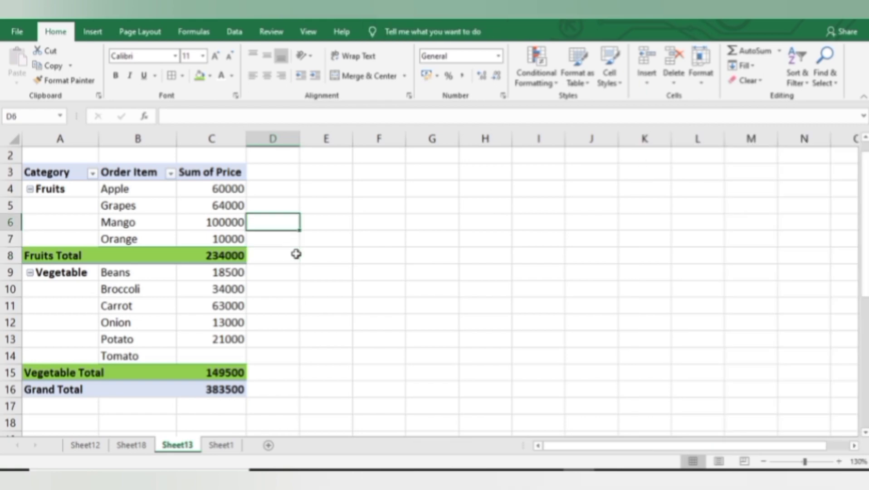
{"action": "key", "text": "Down"}
{"action": "key", "text": "Down"}
{"action": "key", "text": "Down"}
{"action": "key", "text": "Down"}
{"action": "key", "text": "Down"}
{"action": "key", "text": "Down"}
{"action": "key", "text": "Down"}
{"action": "key", "text": "Down"}
{"action": "key", "text": "Down"}
{"action": "key", "text": "Down"}
{"action": "key", "text": "Left"}
{"action": "key", "text": "Left"}
{"action": "key", "text": "Left"}
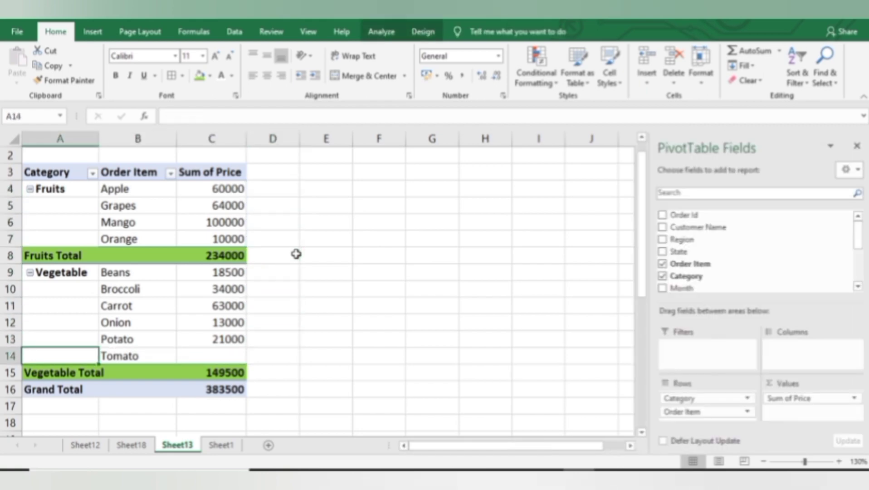
{"action": "key", "text": "Right"}
{"action": "key", "text": "Right"}
{"action": "key", "text": "Right"}
{"action": "key", "text": "Left"}
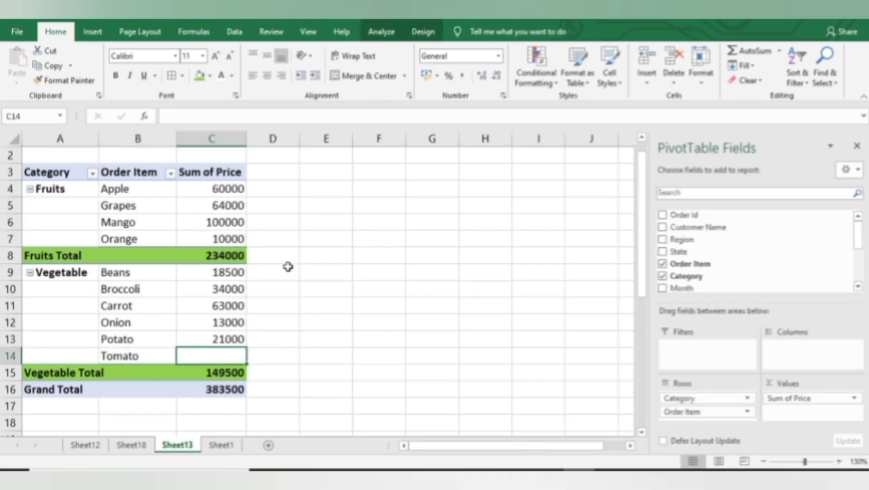
Step: Examine the Tomato record in the last table row on Sheet18, including its Qty (kg), Unit Price and Price cells
{"action": "left_click", "coordinate": [145, 446]}
{"action": "scroll", "coordinate": [326, 394], "scroll_direction": "down", "scroll_amount": 4}
{"action": "left_click", "coordinate": [325, 393]}
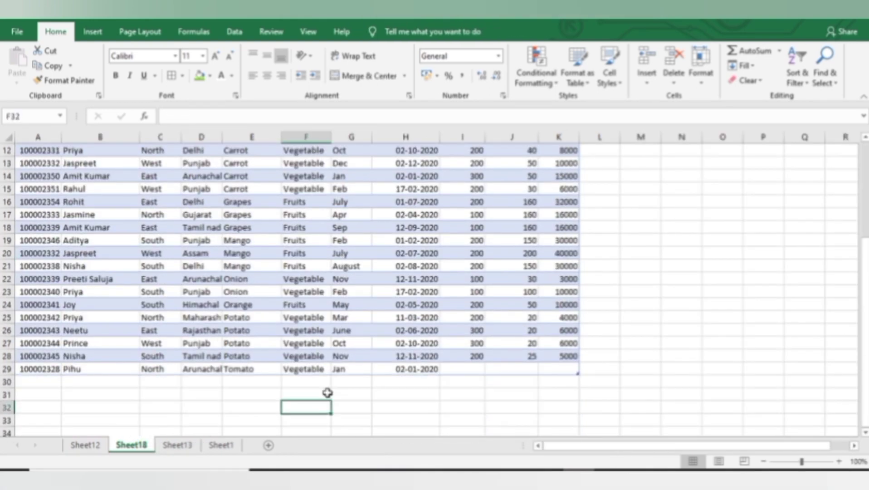
{"action": "key", "text": "Up"}
{"action": "key", "text": "Up"}
{"action": "key", "text": "Left"}
{"action": "key", "text": "Left"}
{"action": "key", "text": "Left"}
{"action": "key", "text": "Left"}
{"action": "key", "text": "Left"}
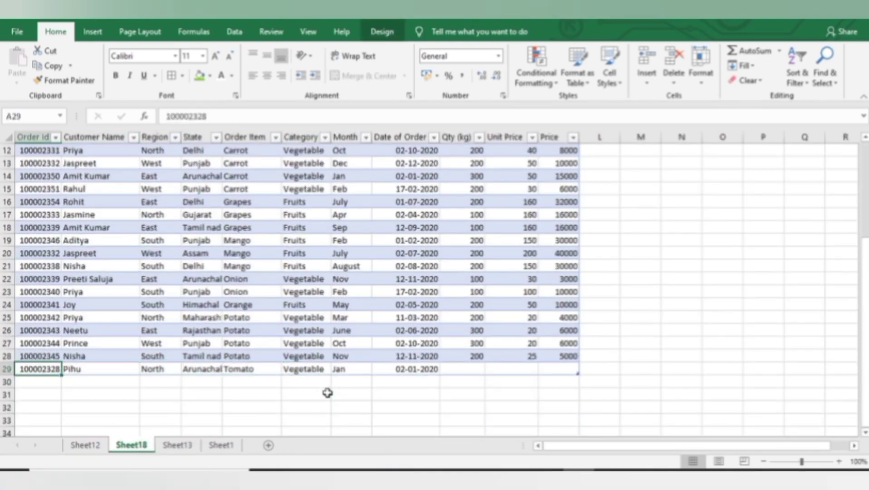
{"action": "key", "text": "Right"}
{"action": "key", "text": "Right"}
{"action": "key", "text": "Right"}
{"action": "key", "text": "Right"}
{"action": "key", "text": "Right"}
{"action": "key", "text": "Right"}
{"action": "key", "text": "Right"}
{"action": "key", "text": "Right"}
{"action": "key", "text": "Right"}
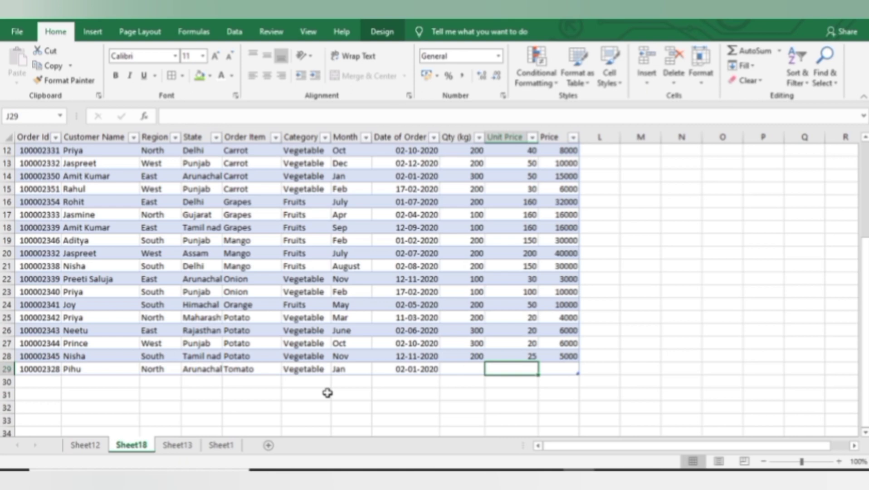
{"action": "key", "text": "Left"}
{"action": "key", "text": "Right"}
{"action": "key", "text": "Right"}
{"action": "key", "text": "Left"}
{"action": "key", "text": "Left"}
{"action": "key", "text": "Right"}
{"action": "key", "text": "Right"}
{"action": "key", "text": "Right"}
{"action": "key", "text": "Up"}
{"action": "key", "text": "Up"}
{"action": "key", "text": "Up"}
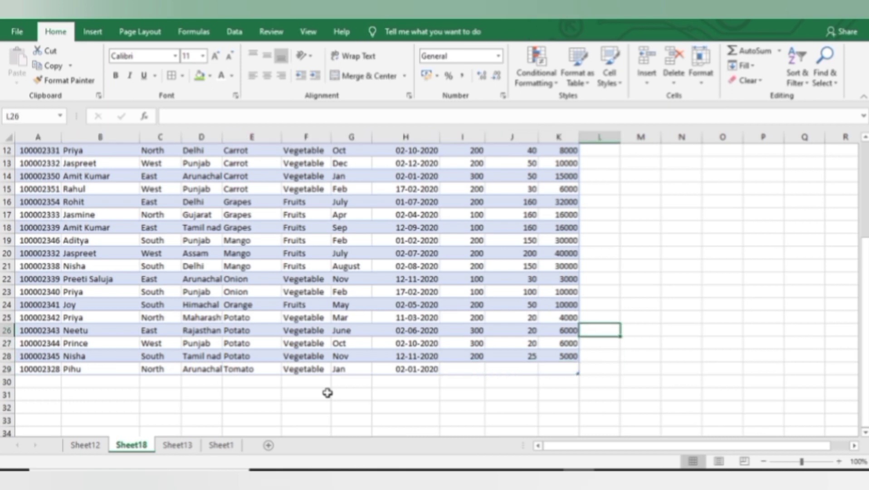
{"action": "key", "text": "Left"}
{"action": "key", "text": "Left"}
{"action": "key", "text": "Left"}
{"action": "key", "text": "Left"}
{"action": "key", "text": "Left"}
{"action": "key", "text": "Left"}
{"action": "key", "text": "Left"}
{"action": "key", "text": "Left"}
{"action": "key", "text": "Up"}
{"action": "key", "text": "Up"}
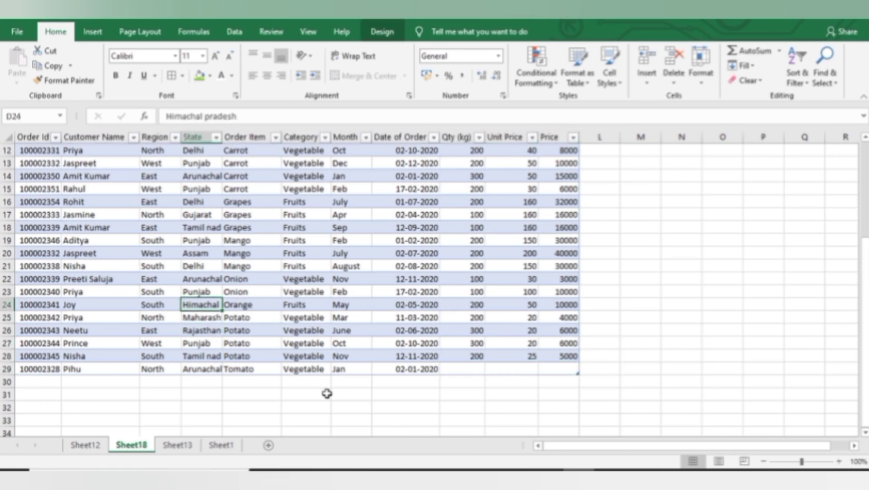
Step: Set the PivotTable options on Sheet13 to show 0 for empty cells
{"action": "left_click", "coordinate": [195, 449]}
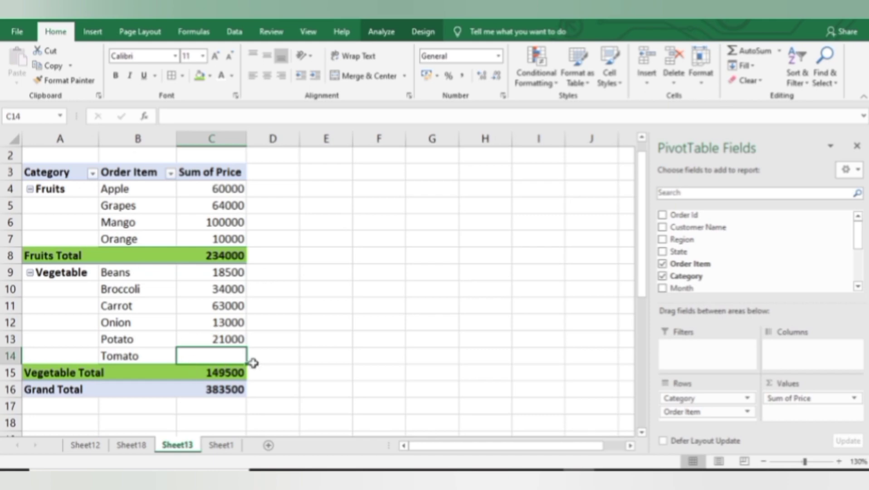
{"action": "mouse_move", "coordinate": [210, 356]}
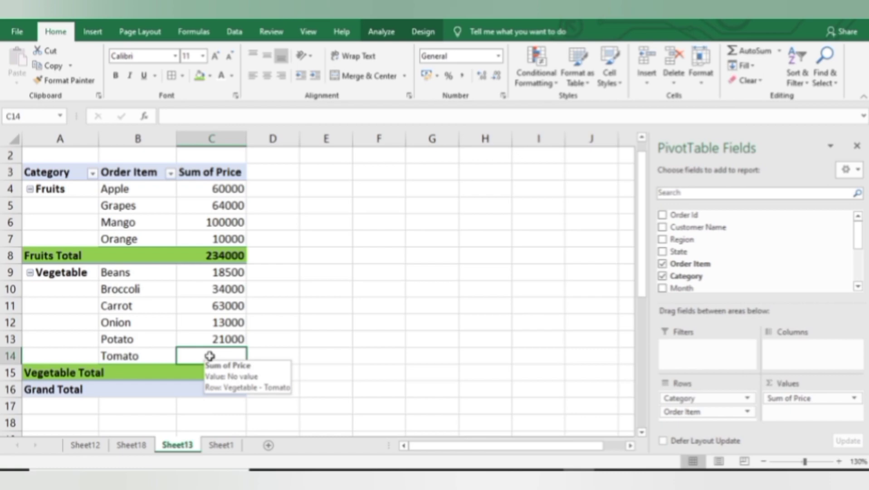
{"action": "right_click", "coordinate": [210, 357]}
{"action": "right_click", "coordinate": [211, 359]}
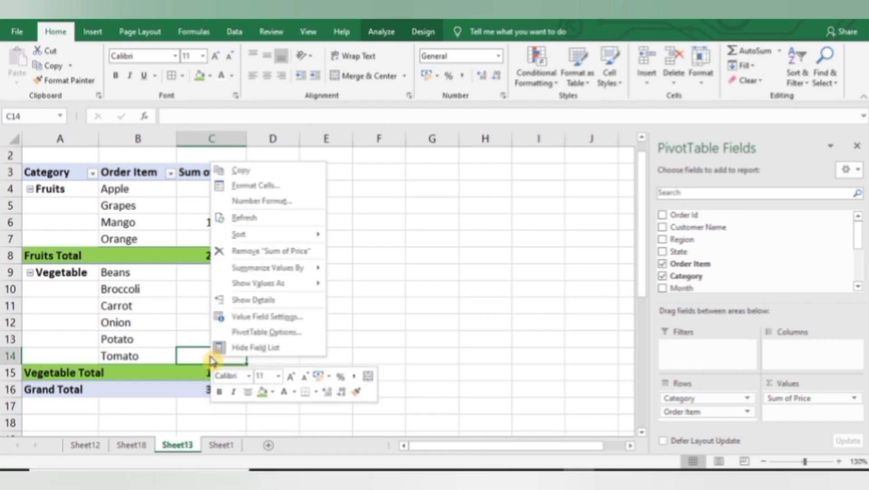
{"action": "left_click", "coordinate": [275, 333]}
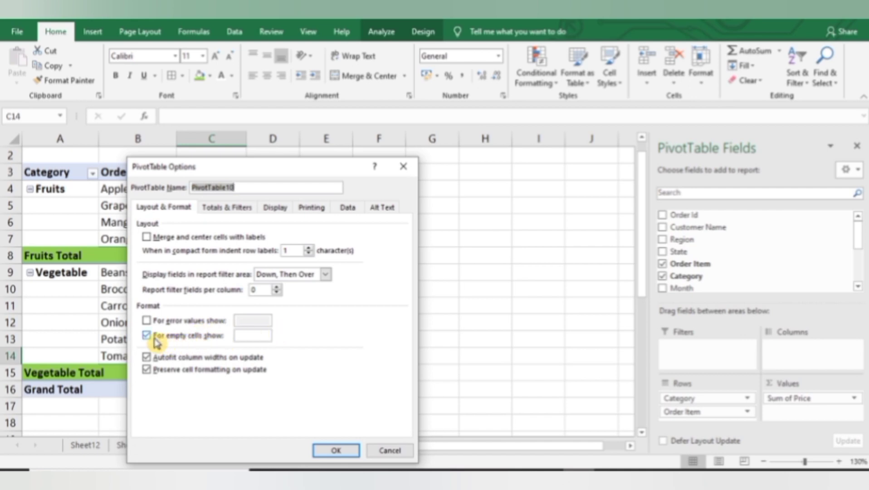
{"action": "left_click", "coordinate": [245, 336]}
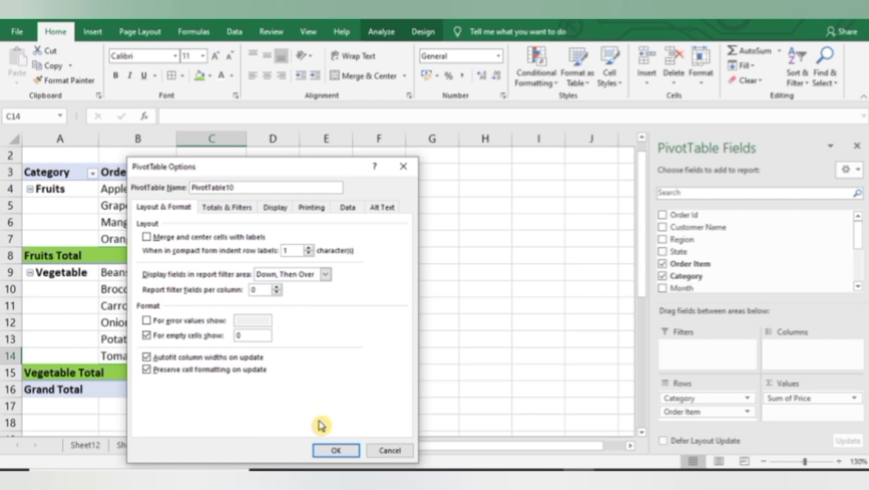
{"action": "left_click", "coordinate": [336, 453]}
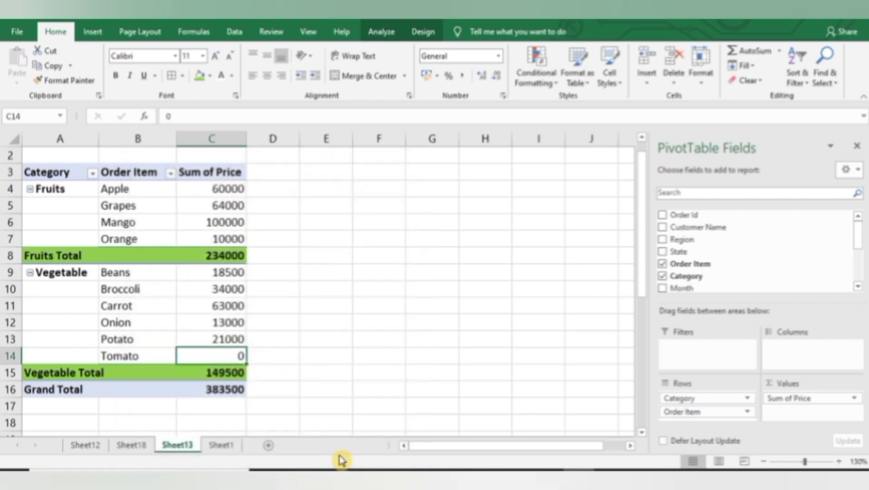
Step: Try the option to show a replacement for error values in the PivotTable options on Sheet13, and turn it back off
{"action": "left_click", "coordinate": [259, 344]}
{"action": "left_click", "coordinate": [239, 356]}
{"action": "left_click", "coordinate": [222, 445]}
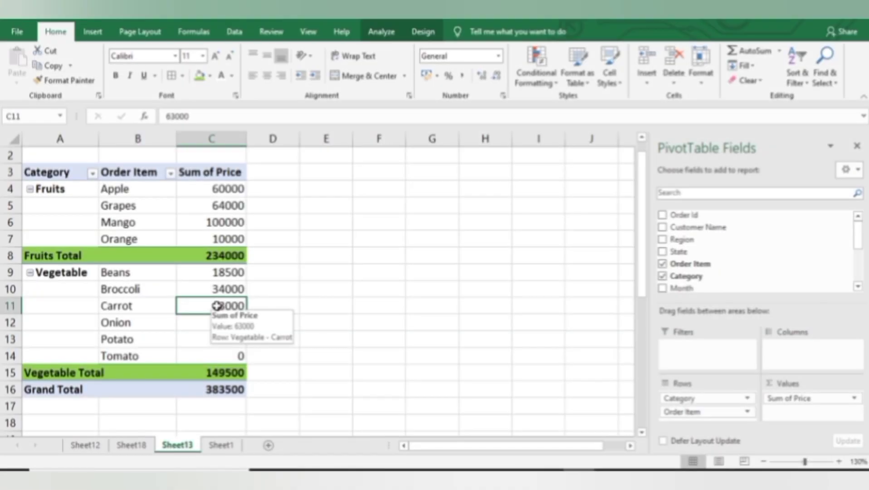
{"action": "left_click", "coordinate": [225, 359]}
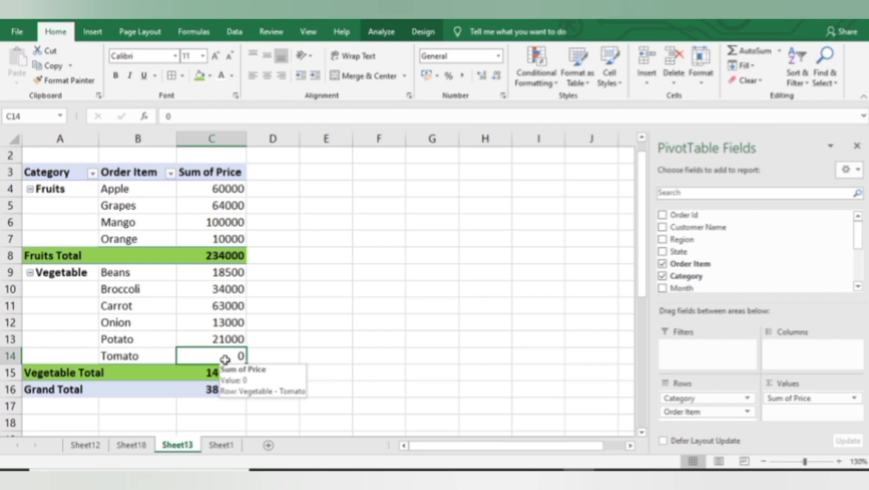
{"action": "right_click", "coordinate": [226, 363]}
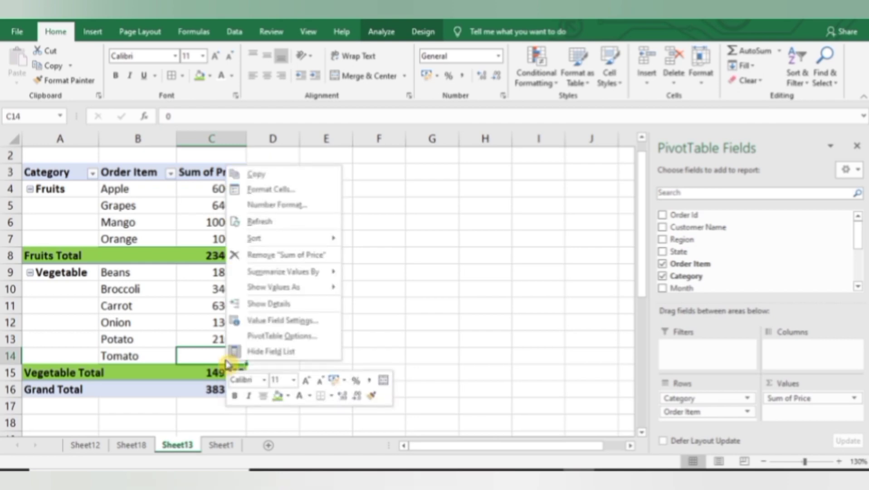
{"action": "mouse_move", "coordinate": [317, 272]}
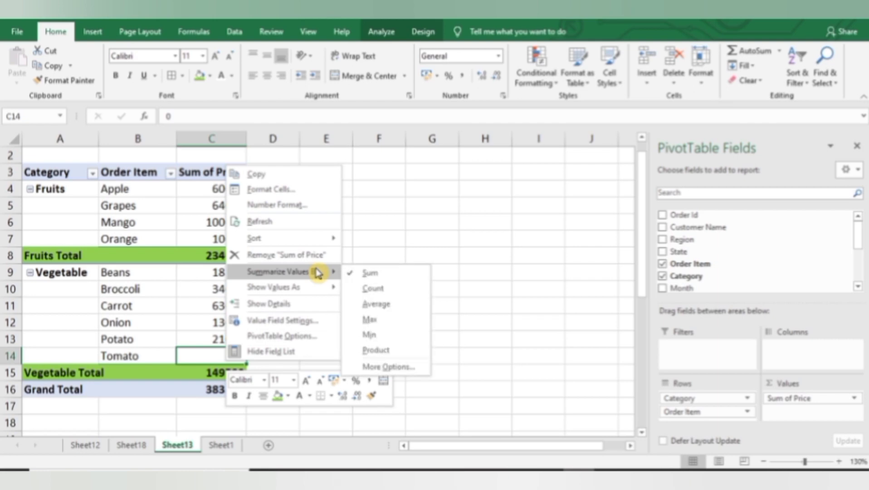
{"action": "left_click", "coordinate": [319, 335]}
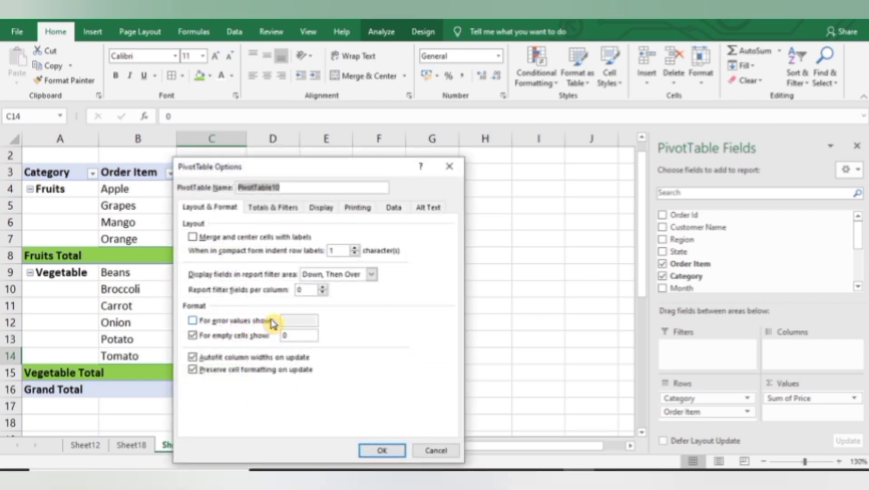
{"action": "left_click", "coordinate": [194, 320]}
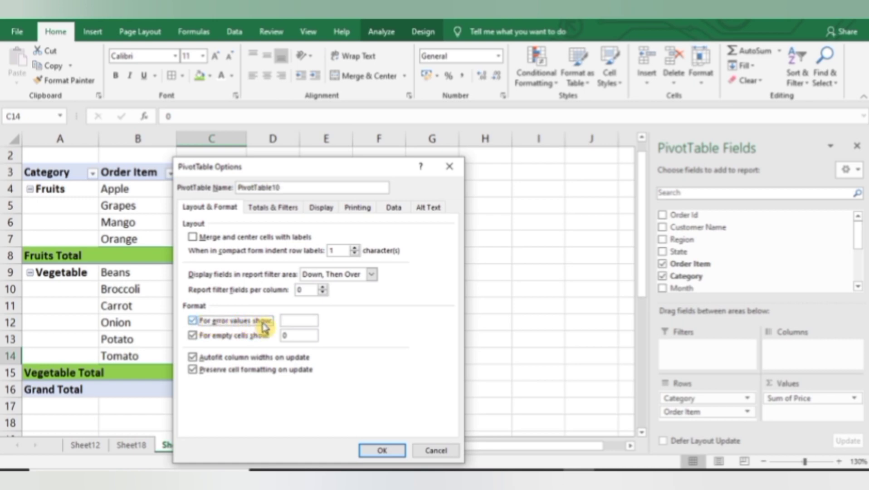
{"action": "left_click", "coordinate": [296, 321]}
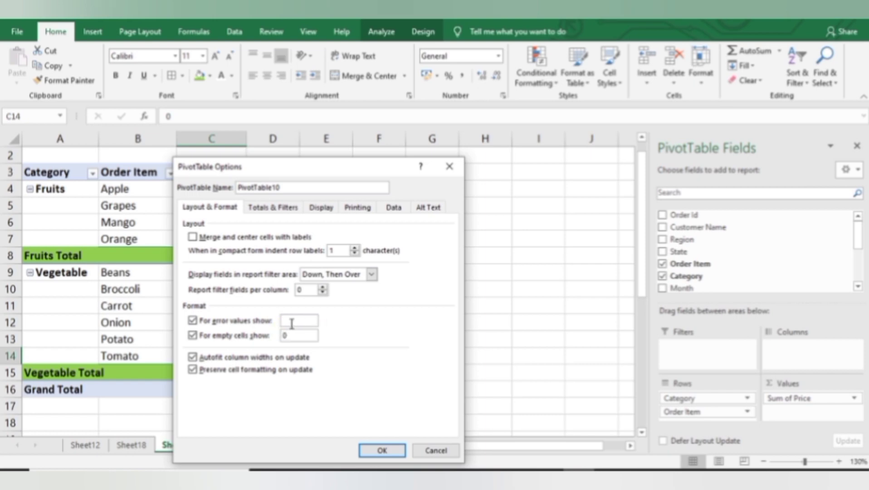
{"action": "left_click", "coordinate": [193, 320]}
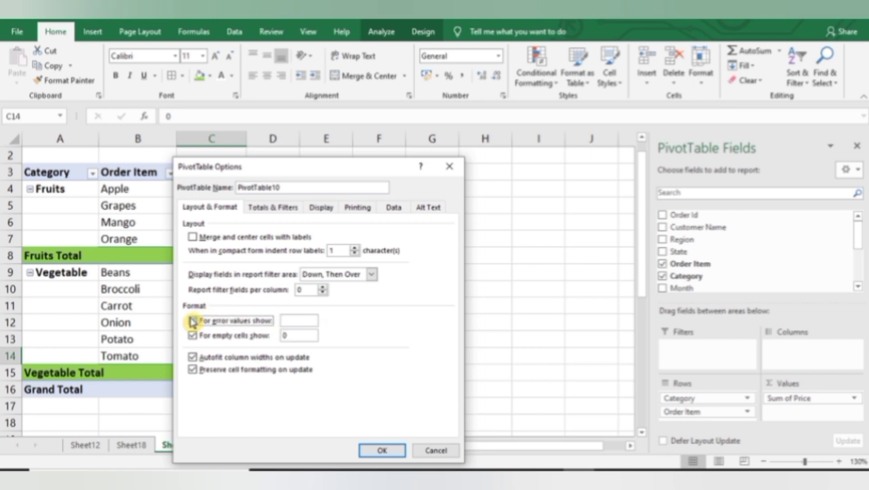
{"action": "left_click", "coordinate": [389, 451]}
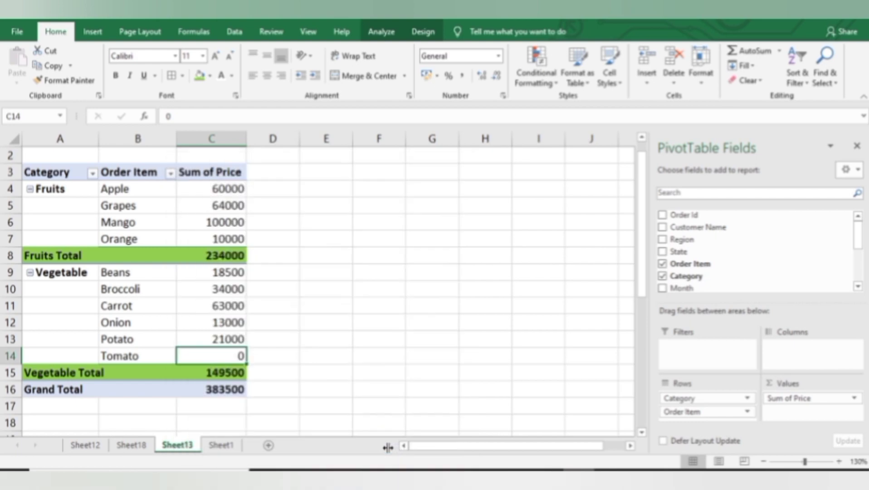
Step: Show the details behind the Onion row's Sum of Price on a separate sheet and return to Sheet13
{"action": "left_click", "coordinate": [218, 327]}
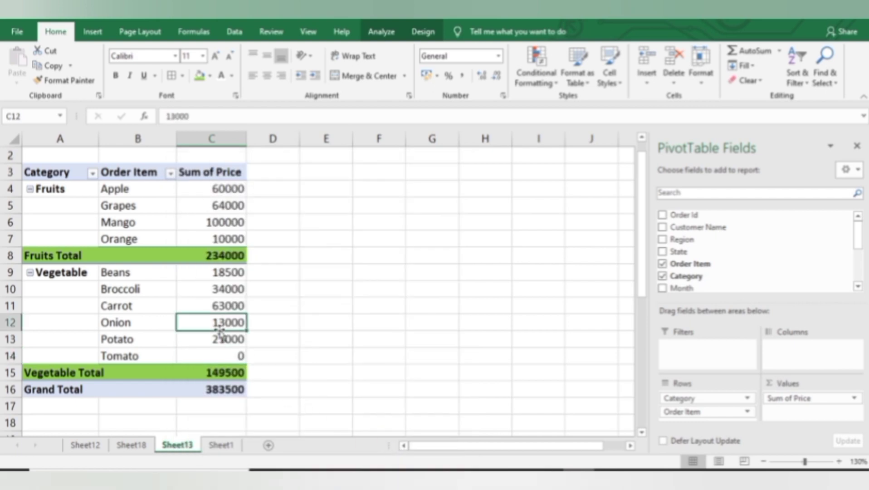
{"action": "mouse_move", "coordinate": [208, 324]}
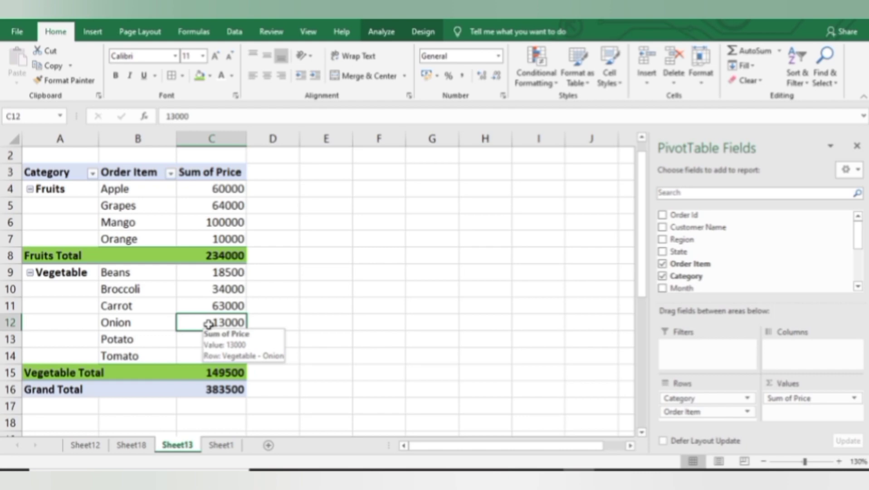
{"action": "double_click", "coordinate": [208, 324]}
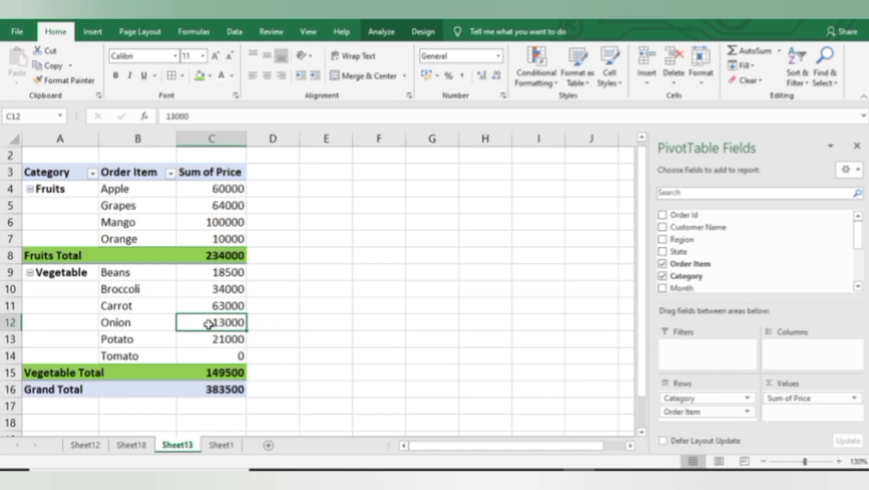
{"action": "key", "text": "ctrl+Page_Down"}
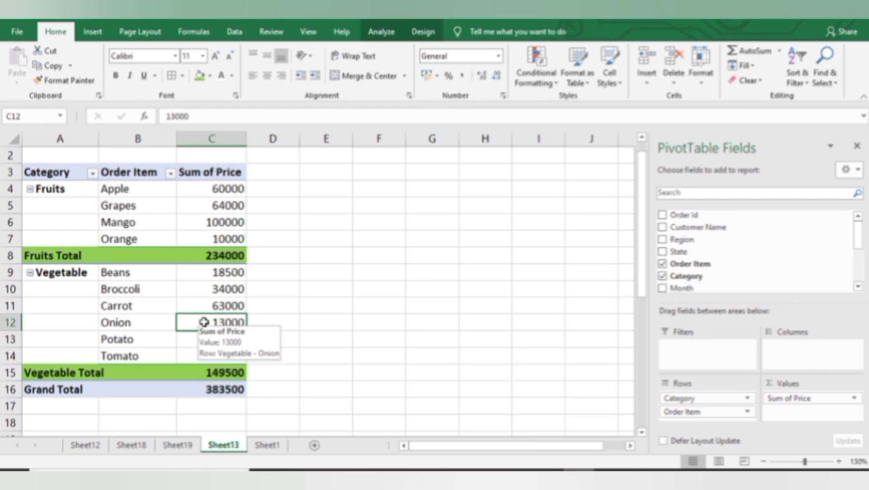
{"action": "right_click", "coordinate": [204, 322]}
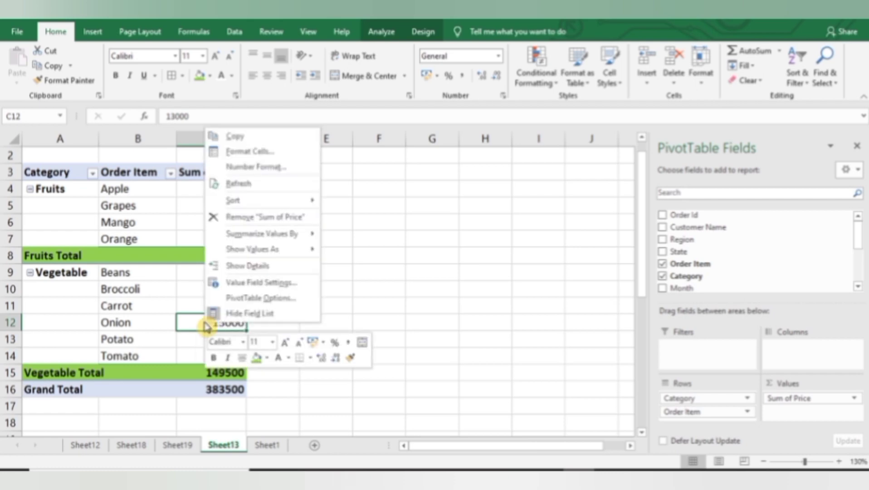
{"action": "left_click", "coordinate": [281, 266]}
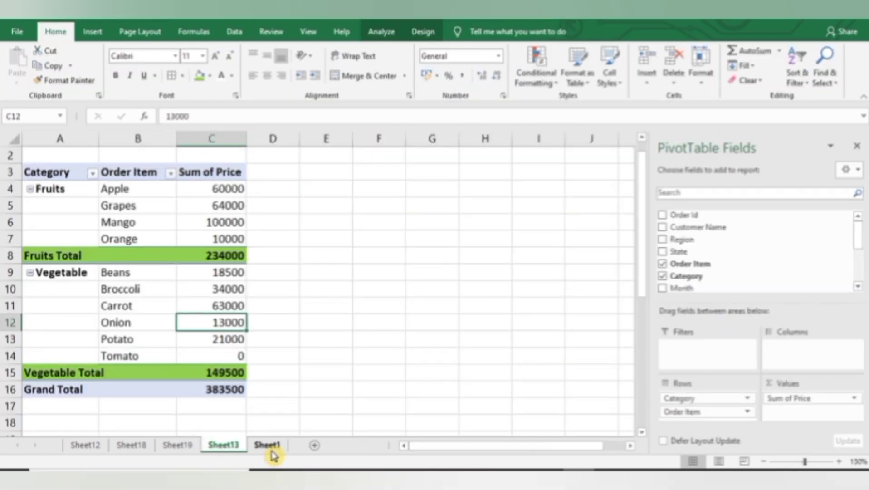
Step: Check the tutorial list on Sheet1, and set Sheet13's PivotTable to refresh its data when opening the file
{"action": "left_click", "coordinate": [274, 450]}
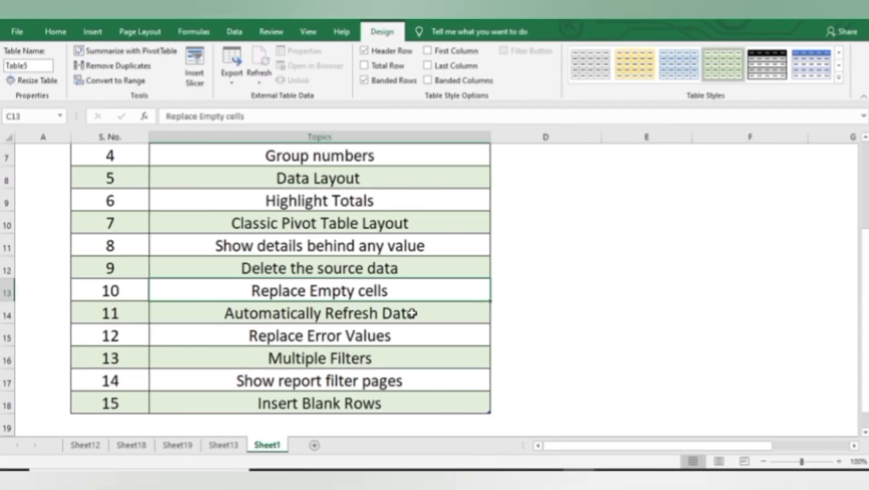
{"action": "left_click", "coordinate": [223, 445]}
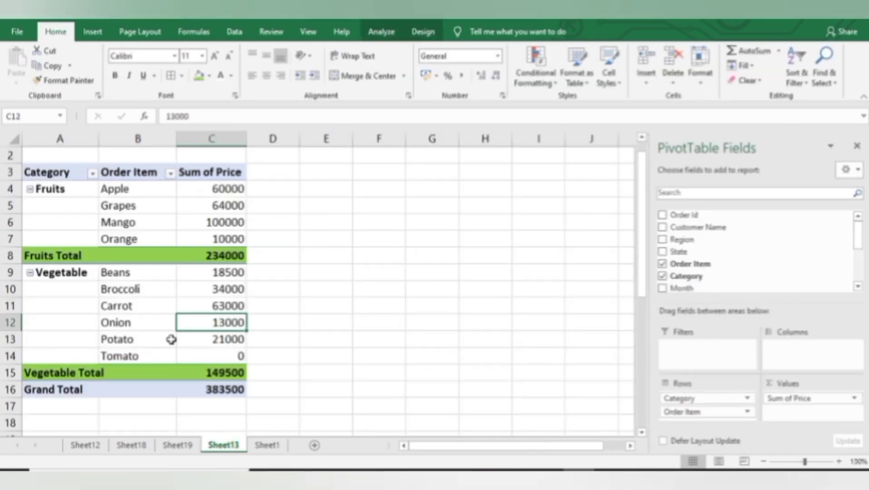
{"action": "right_click", "coordinate": [194, 322]}
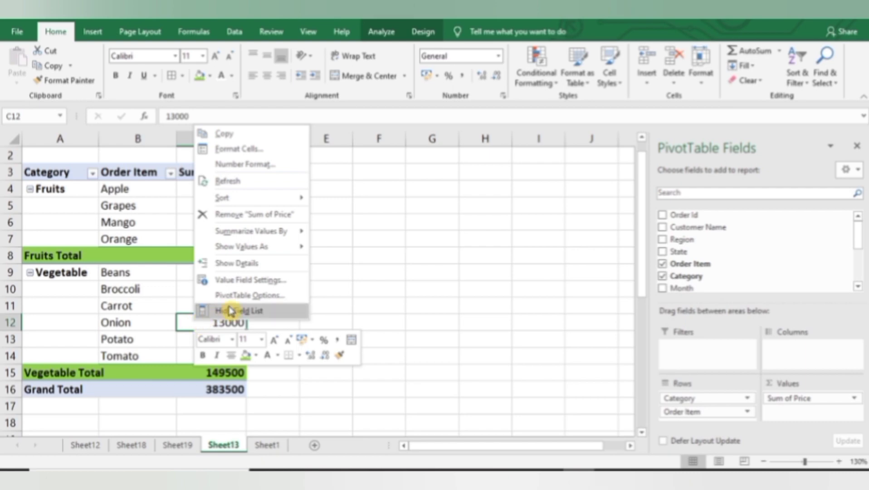
{"action": "left_click", "coordinate": [241, 294]}
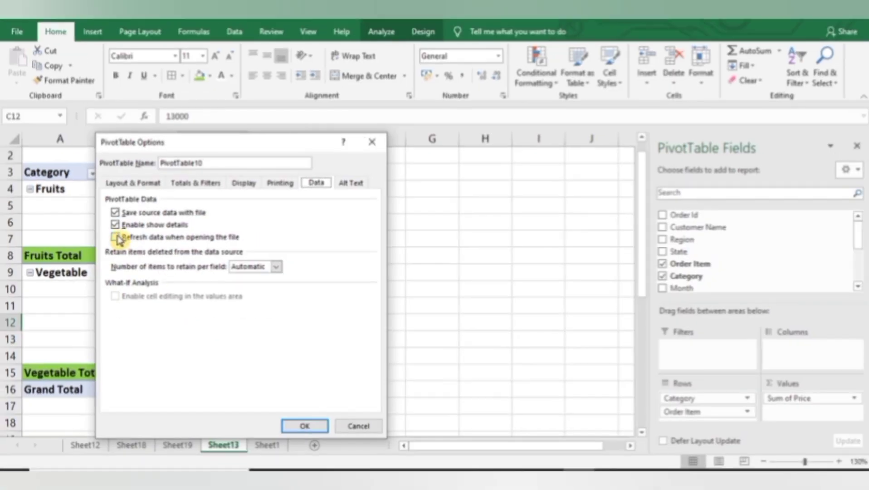
{"action": "left_click", "coordinate": [111, 233]}
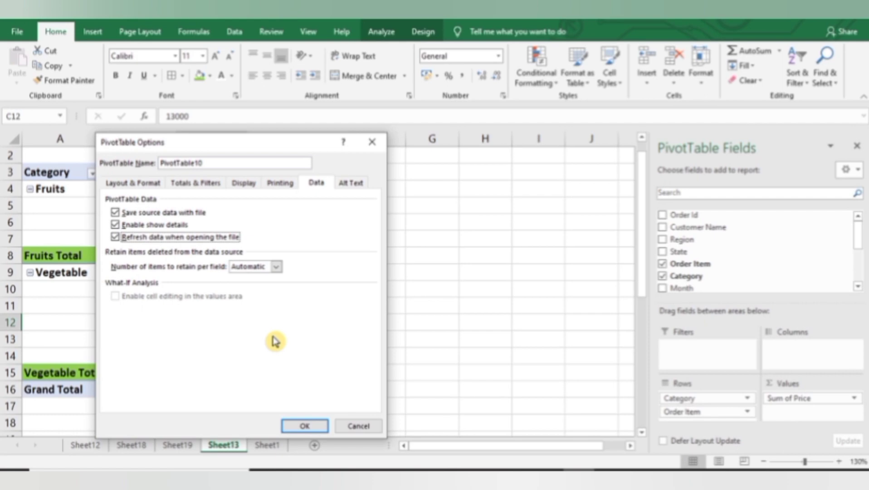
{"action": "left_click", "coordinate": [303, 426]}
{"action": "left_click", "coordinate": [322, 276]}
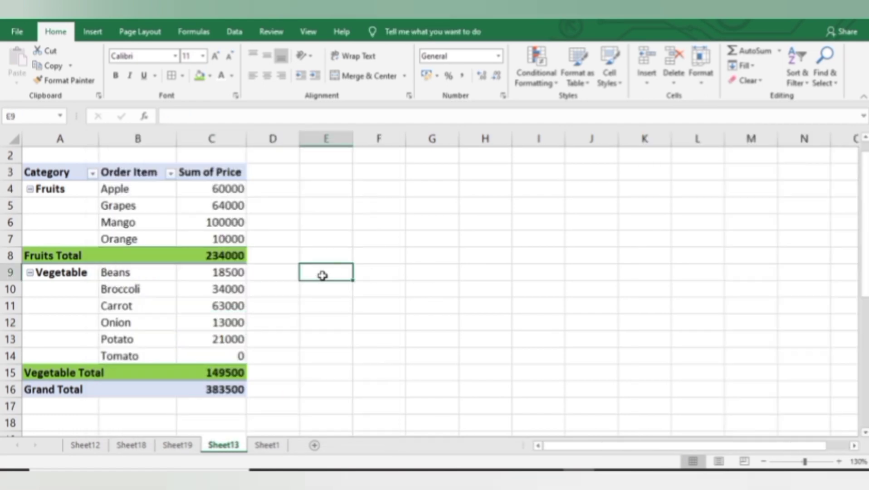
Step: Select the Multiple Filters topic in the tutorial list on Sheet1
{"action": "left_click", "coordinate": [191, 268]}
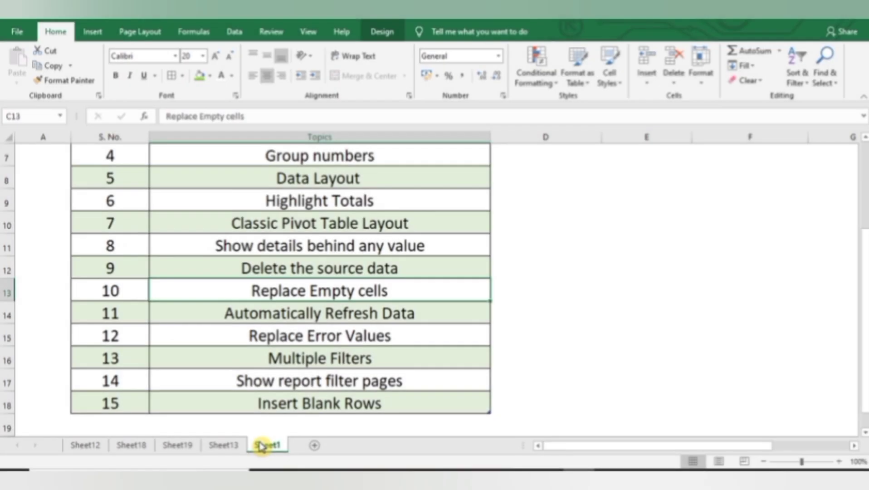
{"action": "left_click", "coordinate": [390, 357]}
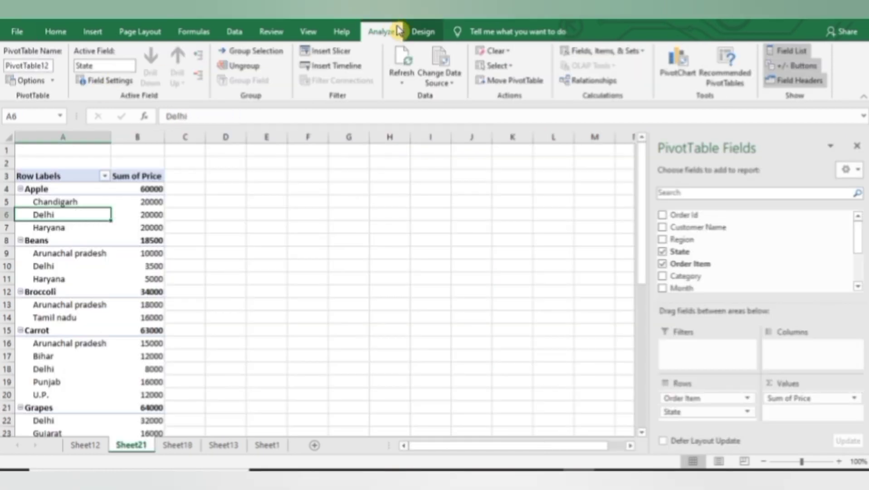
Step: Show Sheet21's PivotTable of Order Item and State in tabular form
{"action": "left_click", "coordinate": [415, 32]}
{"action": "left_click", "coordinate": [92, 77]}
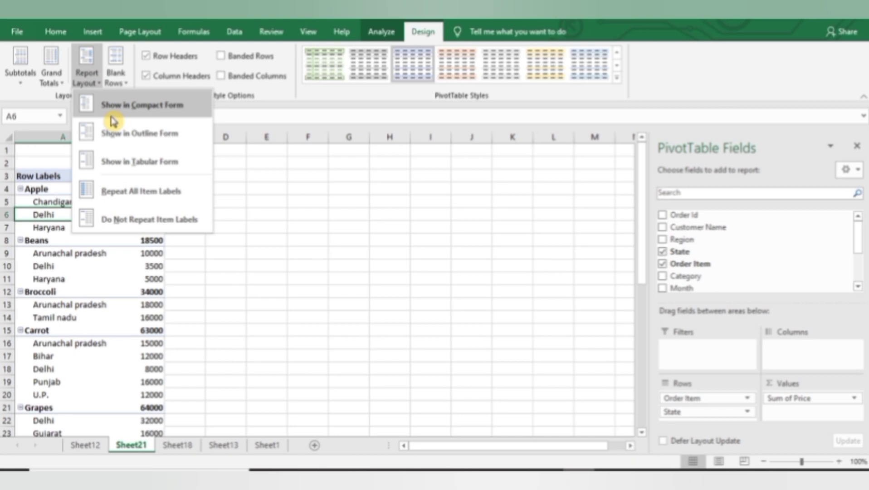
{"action": "left_click", "coordinate": [144, 161]}
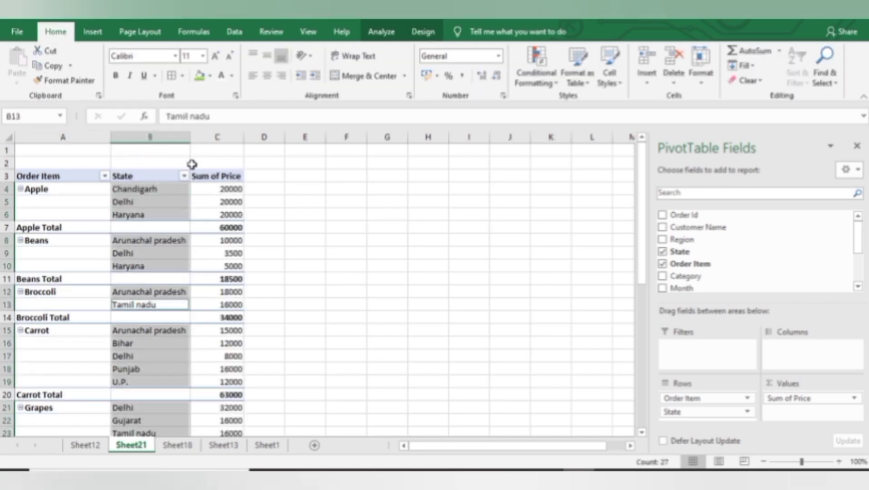
{"action": "left_click", "coordinate": [193, 164]}
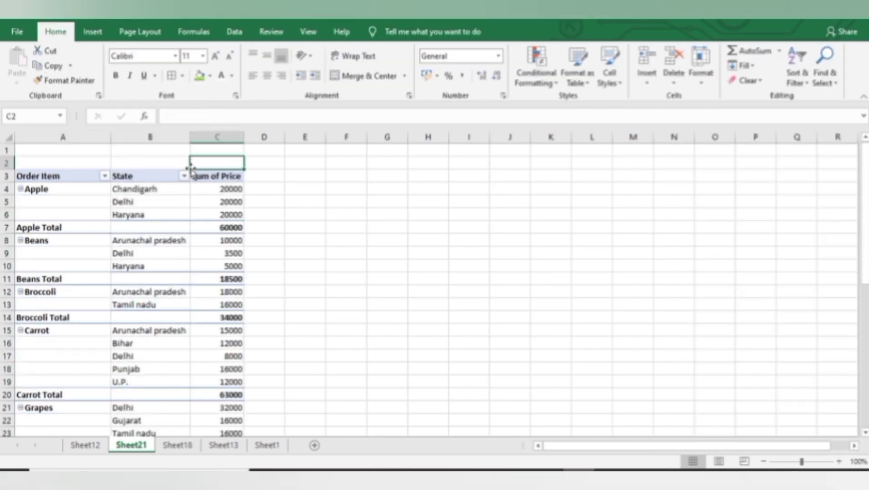
Step: Apply a label filter to the State field for labels that equal Delhi
{"action": "left_click", "coordinate": [185, 176]}
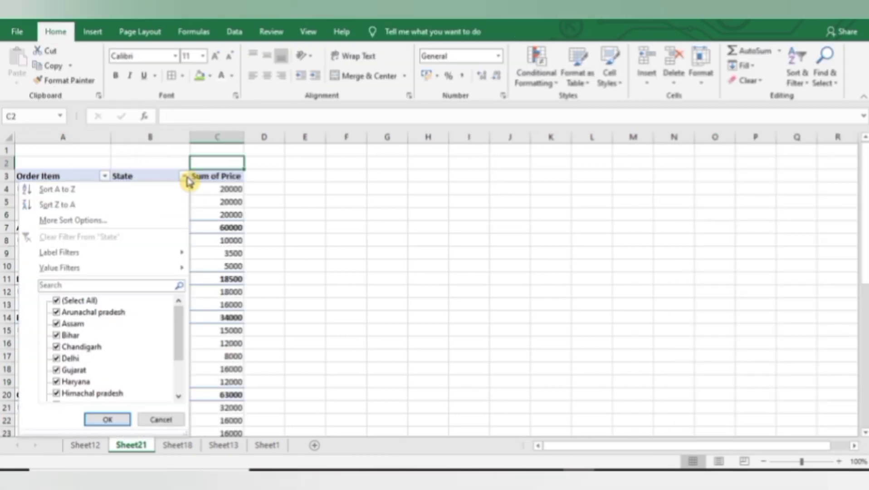
{"action": "mouse_move", "coordinate": [177, 252]}
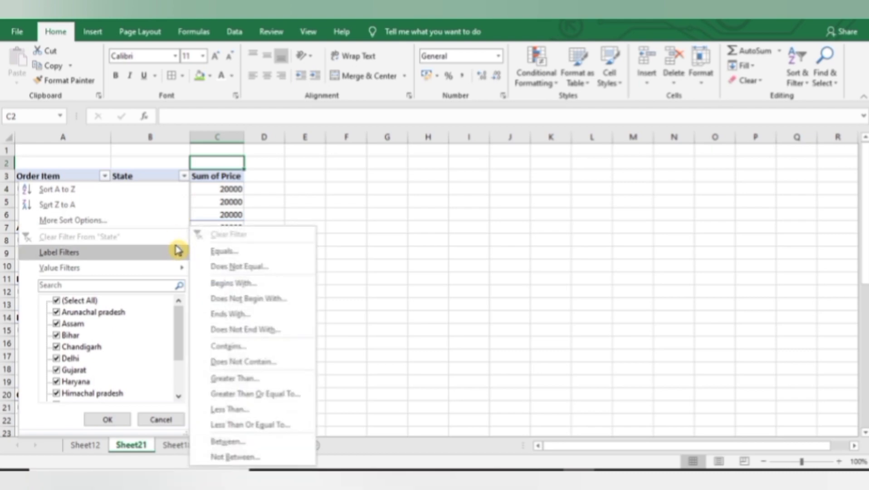
{"action": "left_click", "coordinate": [208, 252]}
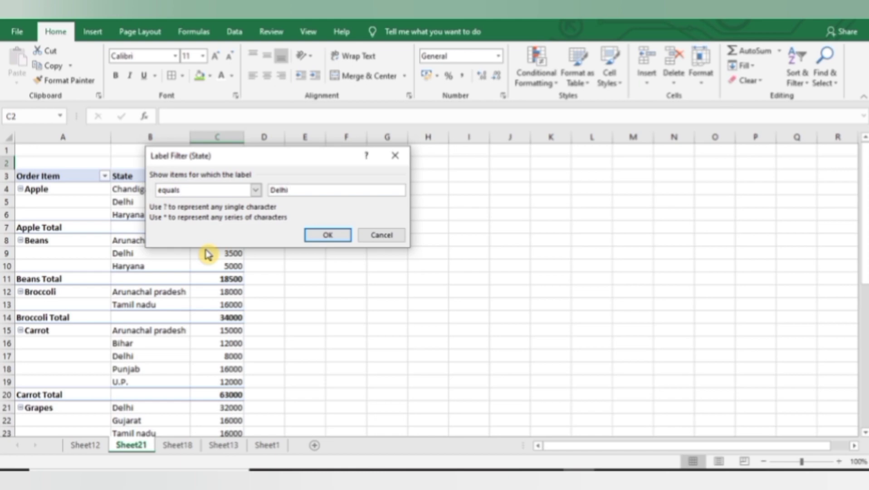
{"action": "left_click", "coordinate": [332, 235]}
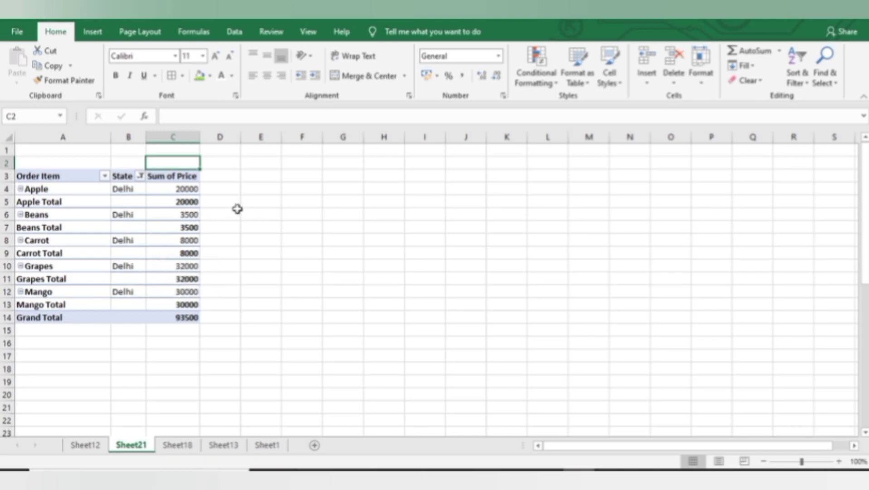
Step: Apply a value filter to the State field for items whose Sum of Price is greater than 10000
{"action": "left_click", "coordinate": [140, 176]}
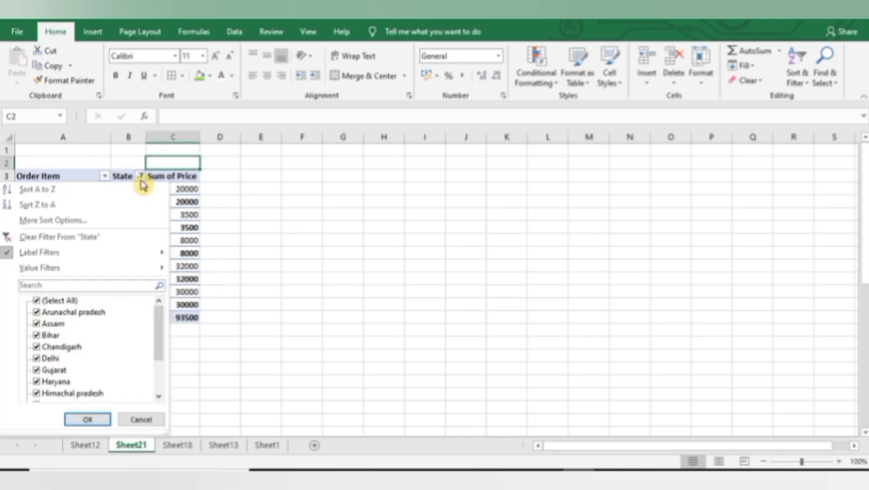
{"action": "mouse_move", "coordinate": [130, 267]}
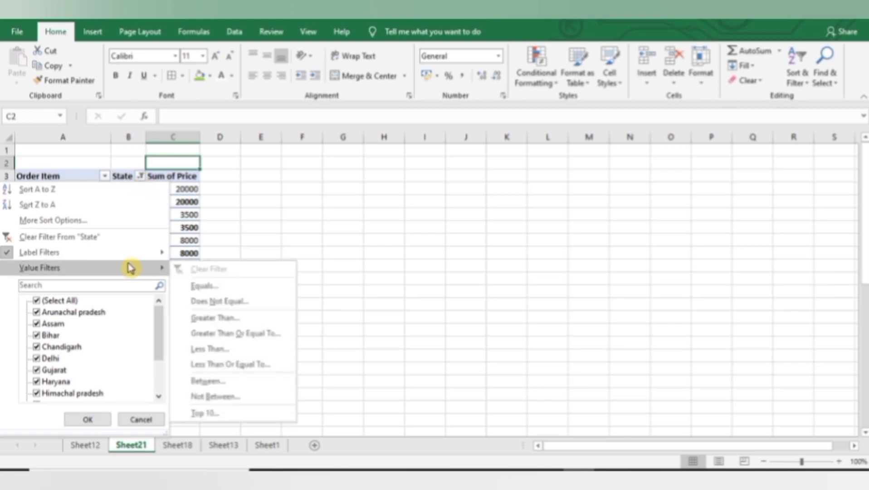
{"action": "left_click", "coordinate": [248, 294]}
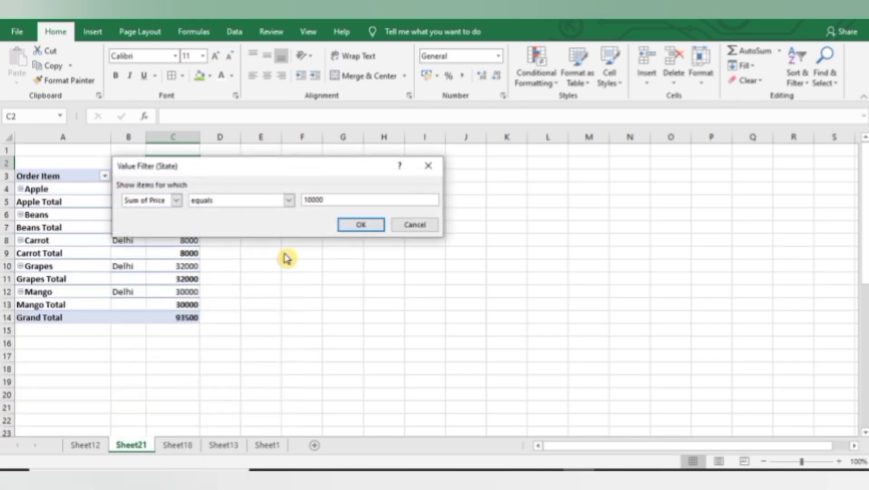
{"action": "left_click", "coordinate": [288, 201]}
{"action": "left_click", "coordinate": [254, 229]}
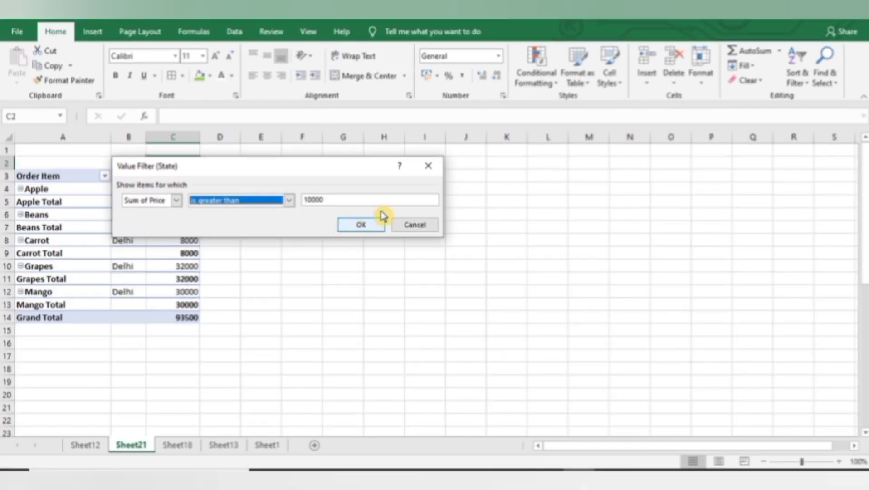
{"action": "left_click", "coordinate": [454, 216]}
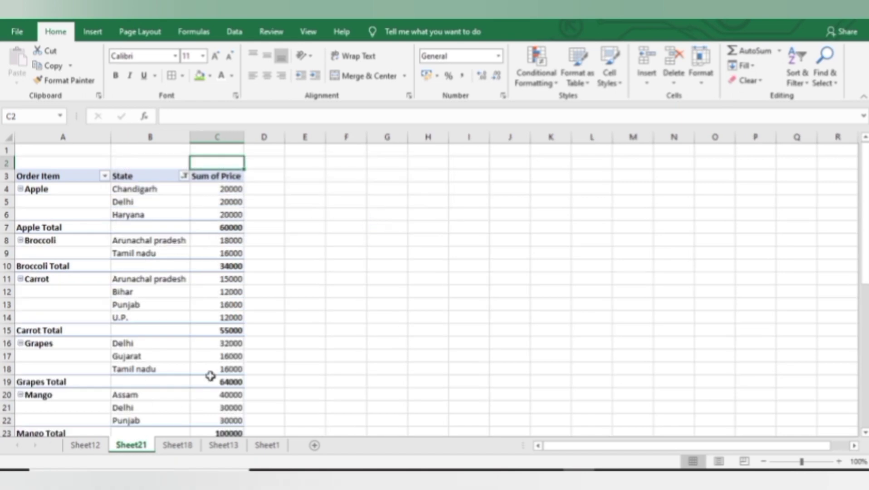
Step: Check which label and value filters are active on the PivotTable's State field
{"action": "left_click", "coordinate": [184, 176]}
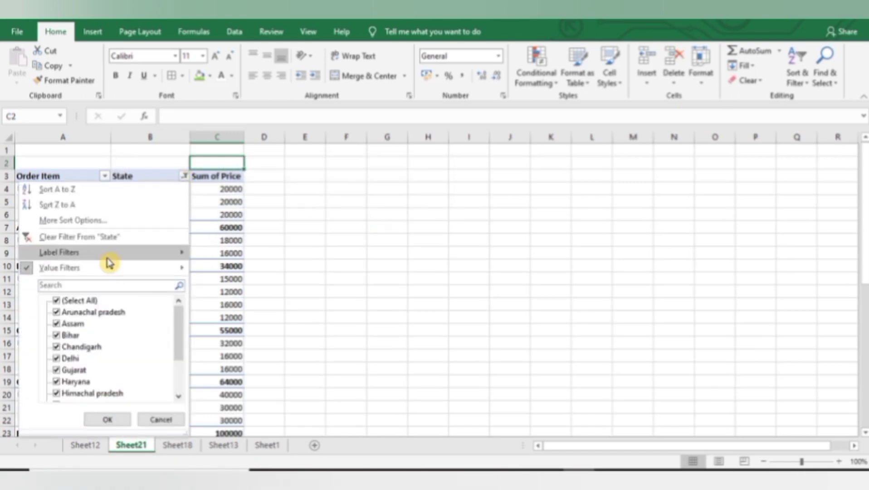
{"action": "mouse_move", "coordinate": [162, 254]}
{"action": "mouse_move", "coordinate": [97, 269]}
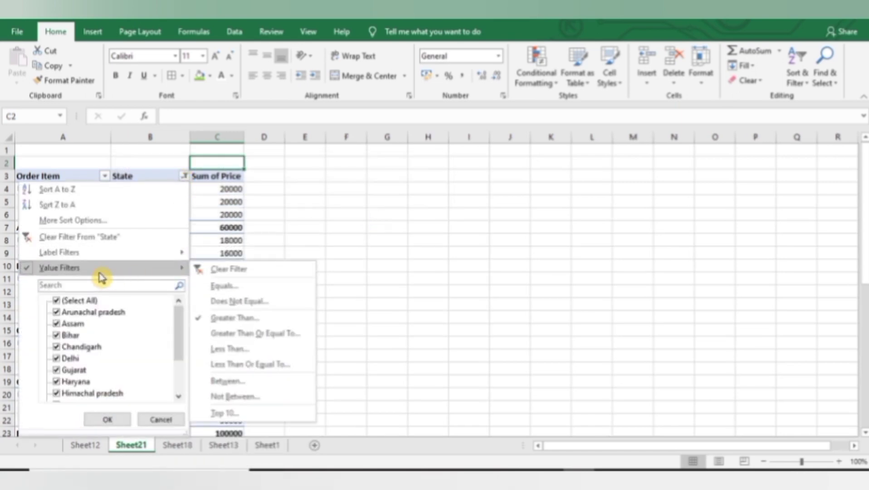
{"action": "left_click", "coordinate": [226, 236]}
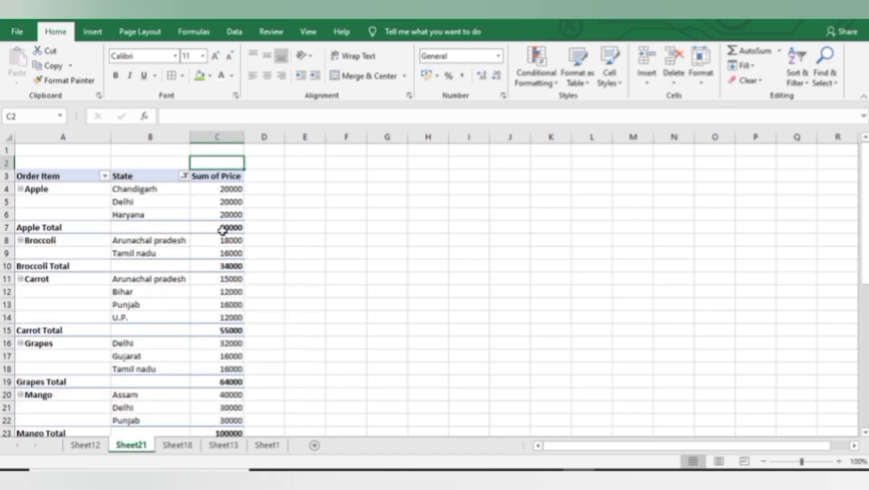
{"action": "left_click", "coordinate": [186, 178]}
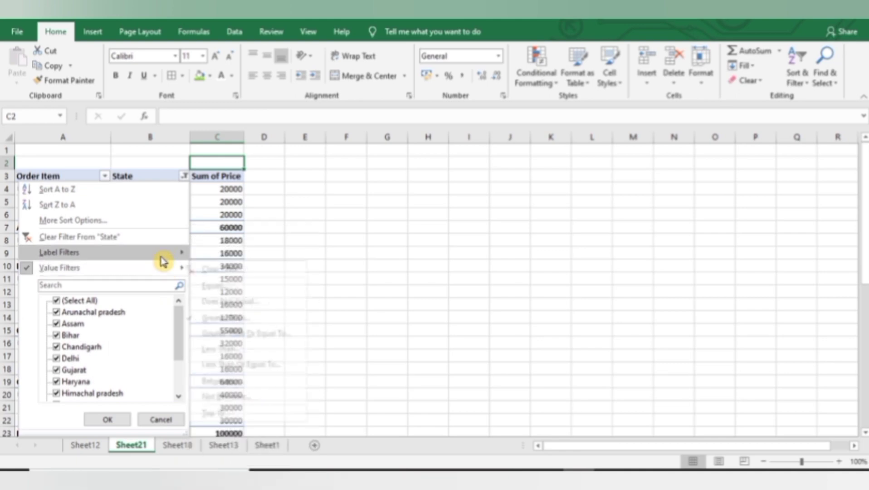
{"action": "left_click", "coordinate": [195, 221]}
Step: Allow multiple filters per field in the PivotTable's options
{"action": "left_click", "coordinate": [175, 217]}
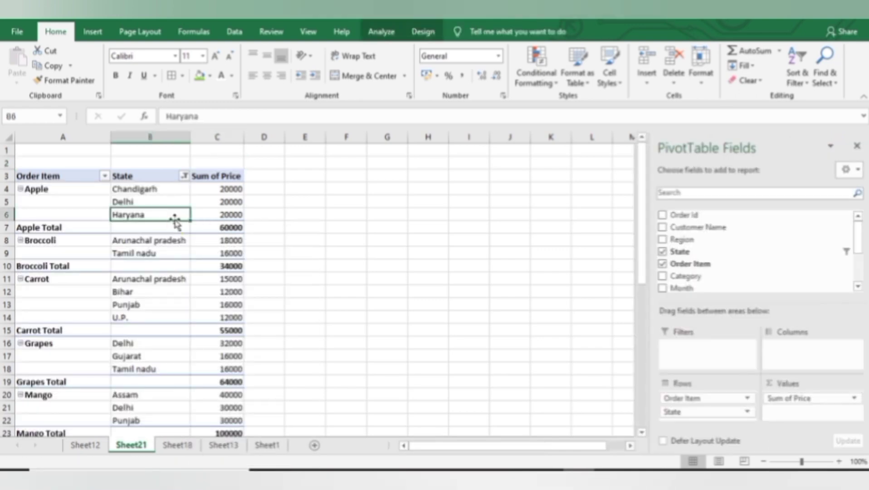
{"action": "right_click", "coordinate": [175, 218]}
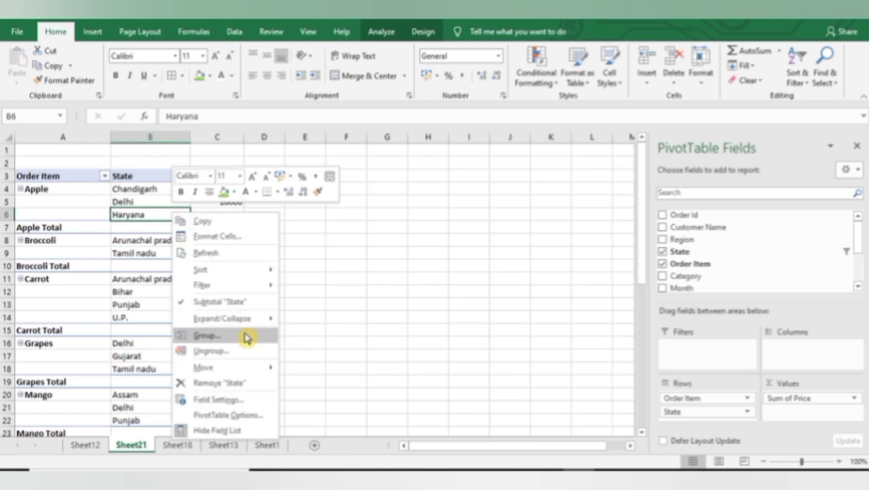
{"action": "left_click", "coordinate": [272, 417]}
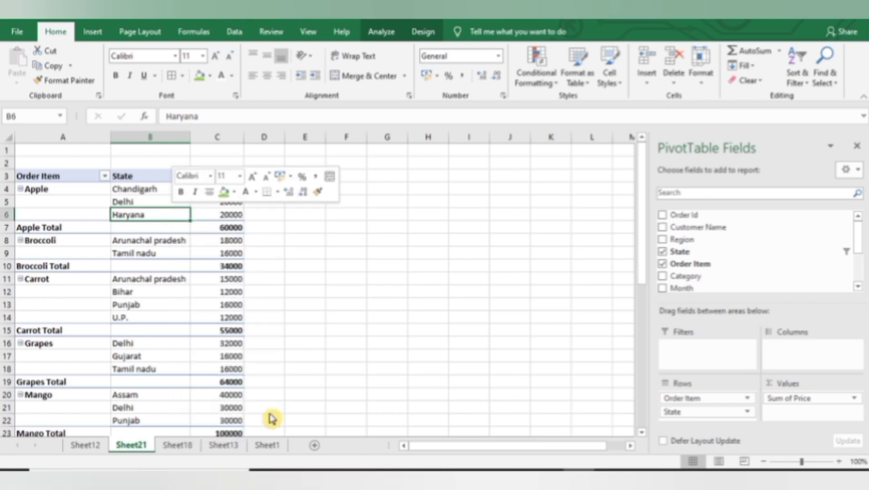
{"action": "left_click", "coordinate": [233, 207]}
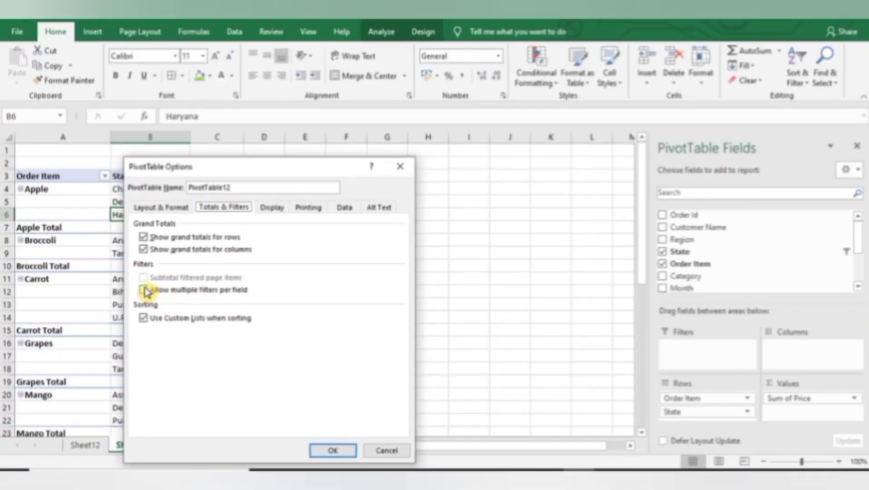
{"action": "left_click", "coordinate": [133, 279]}
{"action": "left_click", "coordinate": [331, 450]}
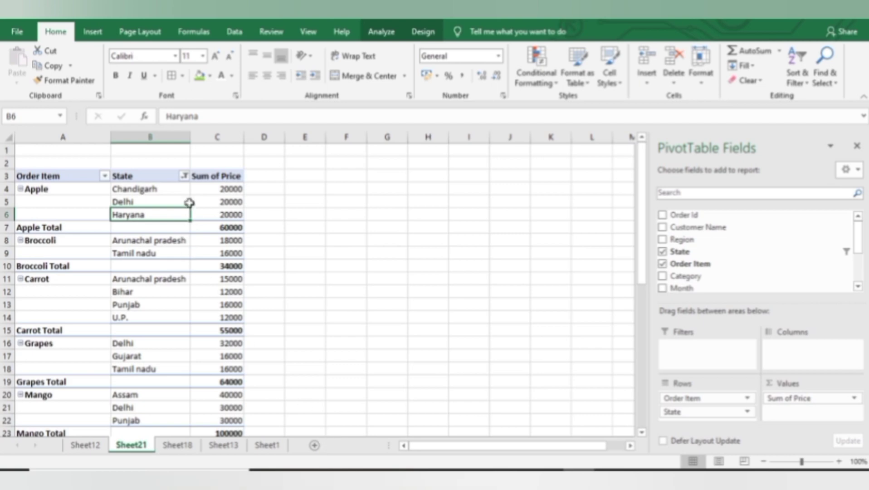
Step: Reapply the Greater Than value filter on the State field
{"action": "left_click", "coordinate": [185, 176]}
{"action": "mouse_move", "coordinate": [165, 267]}
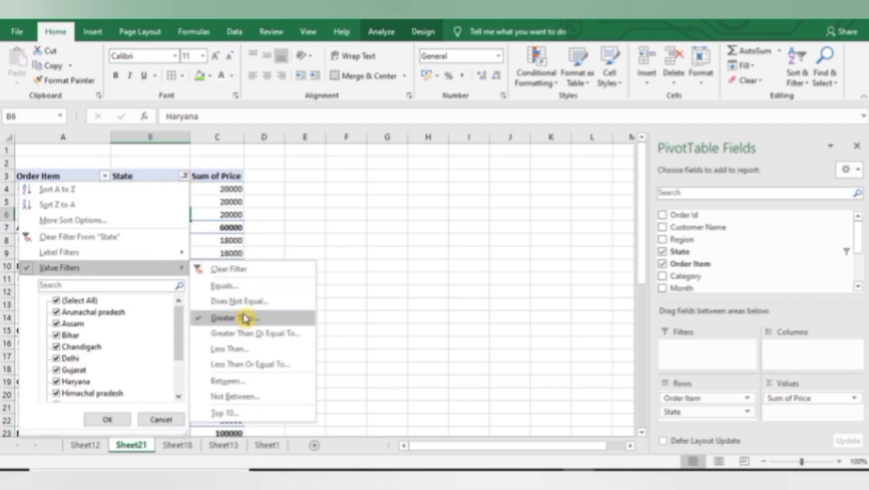
{"action": "left_click", "coordinate": [245, 318]}
{"action": "left_click", "coordinate": [363, 226]}
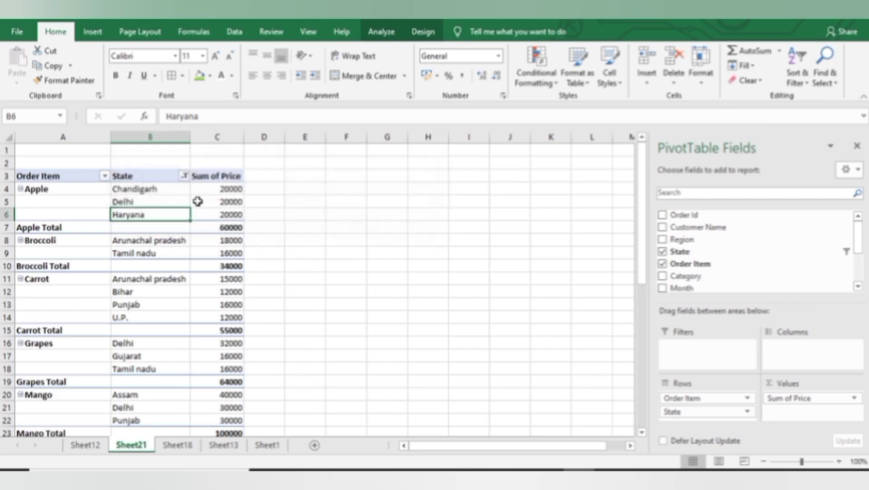
Step: Add a label filter to the State field for labels that equal Delhi
{"action": "left_click", "coordinate": [184, 175]}
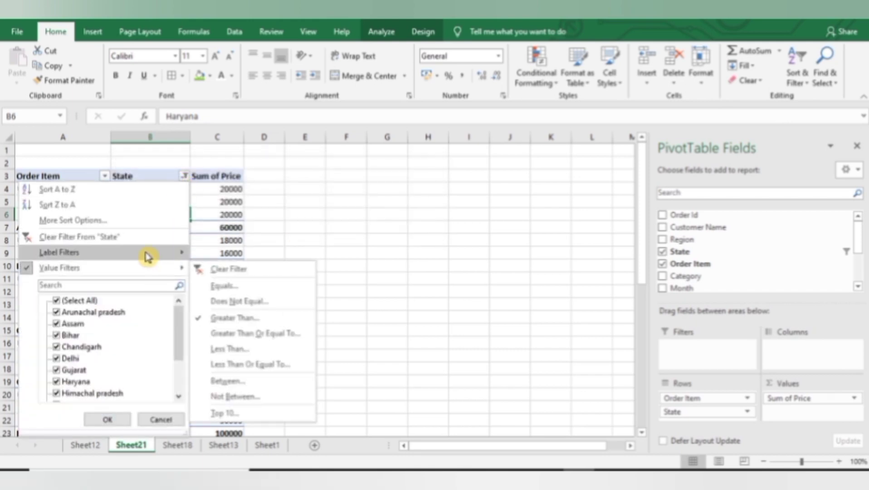
{"action": "mouse_move", "coordinate": [154, 252]}
{"action": "left_click", "coordinate": [220, 251]}
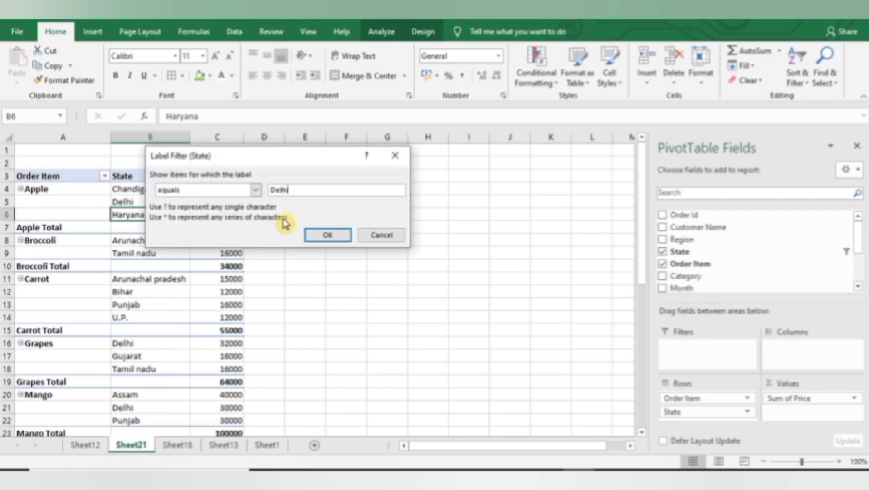
{"action": "left_click", "coordinate": [322, 236]}
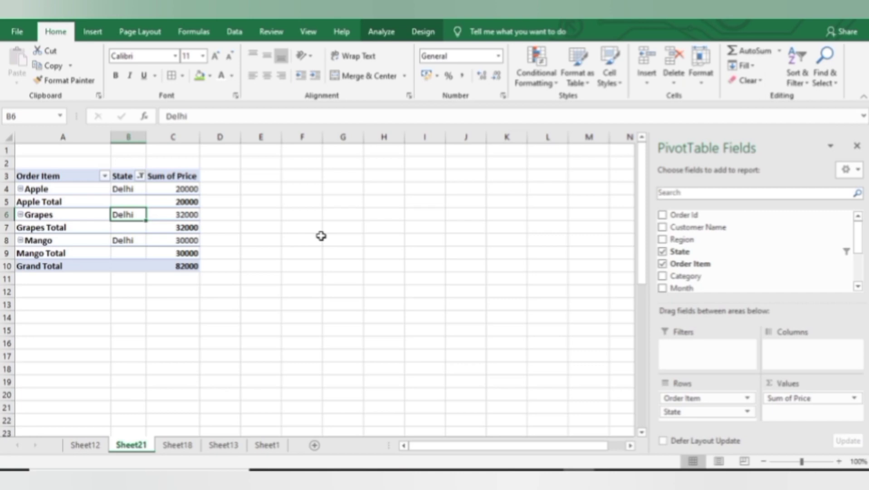
Step: Check the State field's filter list for both the label filter and the value filter
{"action": "left_click", "coordinate": [140, 175]}
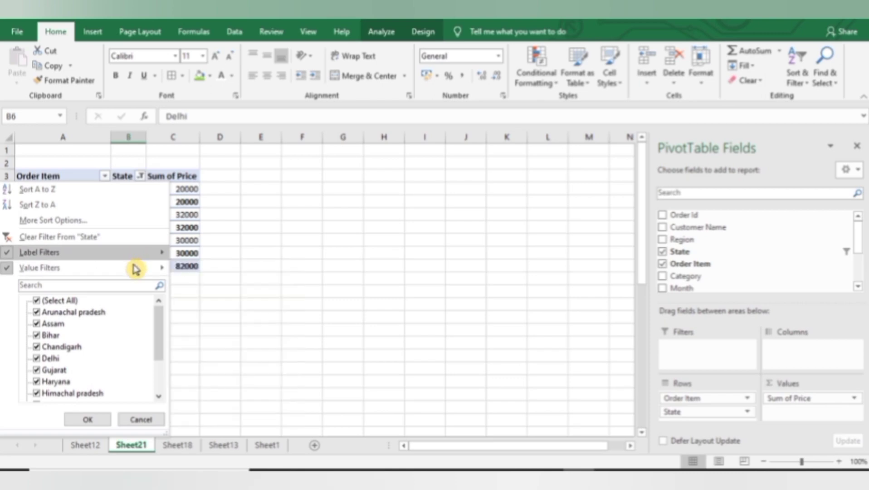
{"action": "mouse_move", "coordinate": [132, 253]}
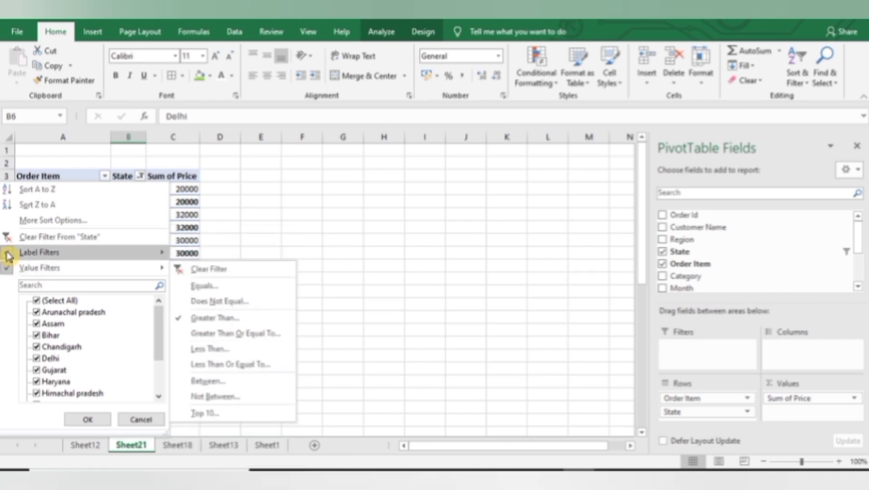
{"action": "mouse_move", "coordinate": [14, 268]}
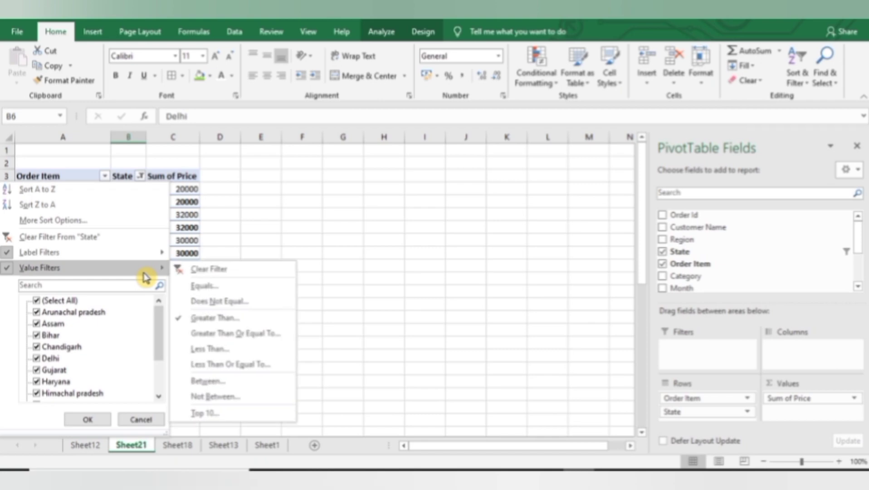
{"action": "left_click", "coordinate": [185, 270]}
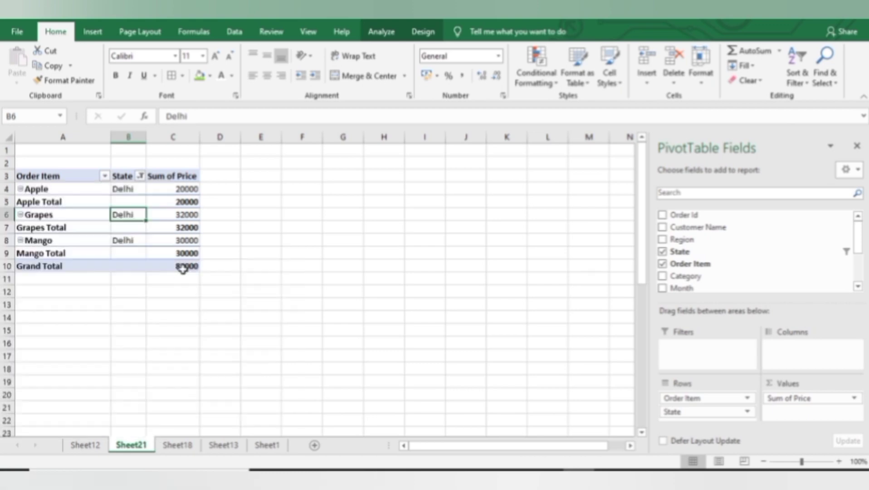
Step: Try to clear the label filter from the State field
{"action": "left_click", "coordinate": [141, 177]}
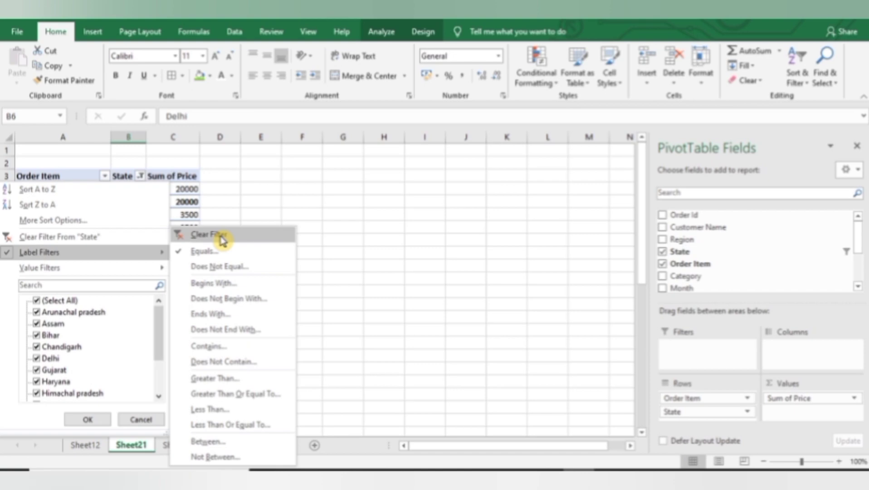
{"action": "left_click", "coordinate": [223, 239]}
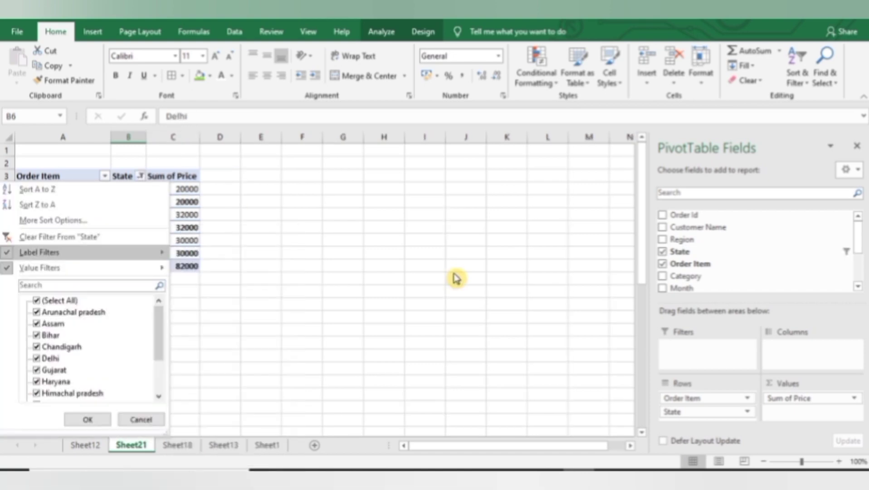
{"action": "left_click", "coordinate": [454, 277]}
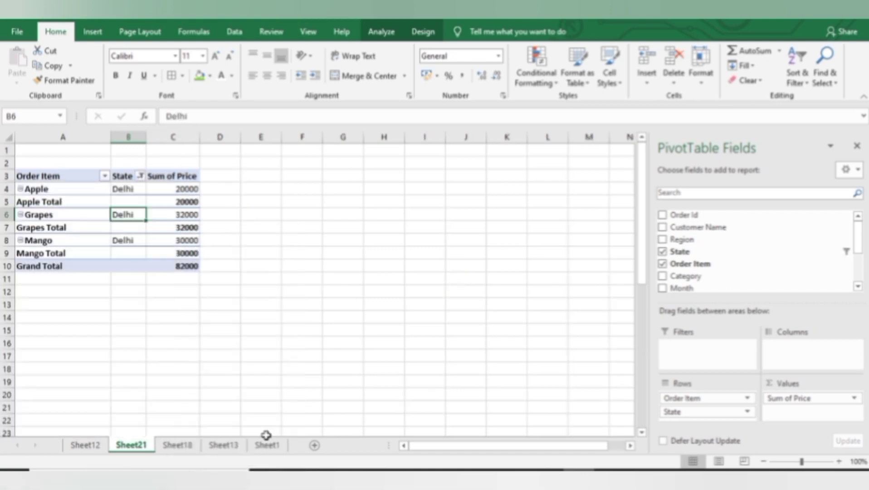
Step: Return to the tutorial list on Sheet1 and select the next topic
{"action": "left_click", "coordinate": [267, 445]}
{"action": "left_click", "coordinate": [391, 376]}
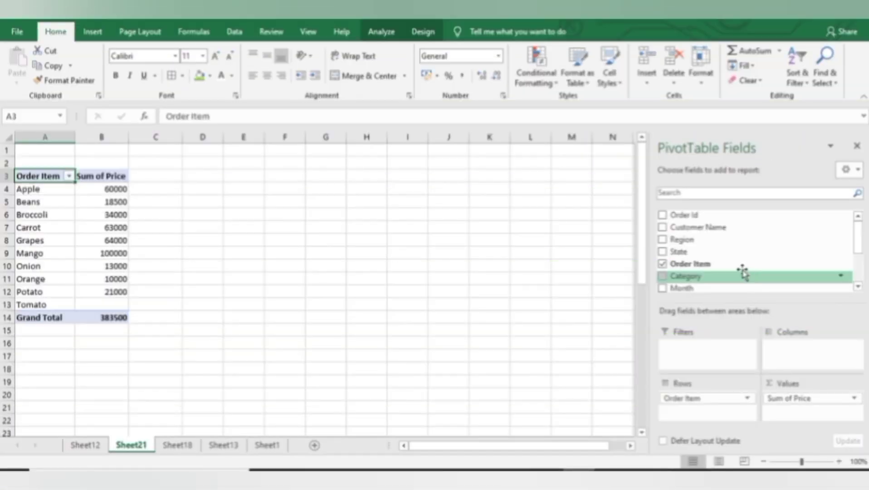
Step: Add Region as a report filter to Sheet21's Order Item PivotTable and filter it to East
{"action": "left_click_drag", "start_coordinate": [682, 240], "coordinate": [696, 350]}
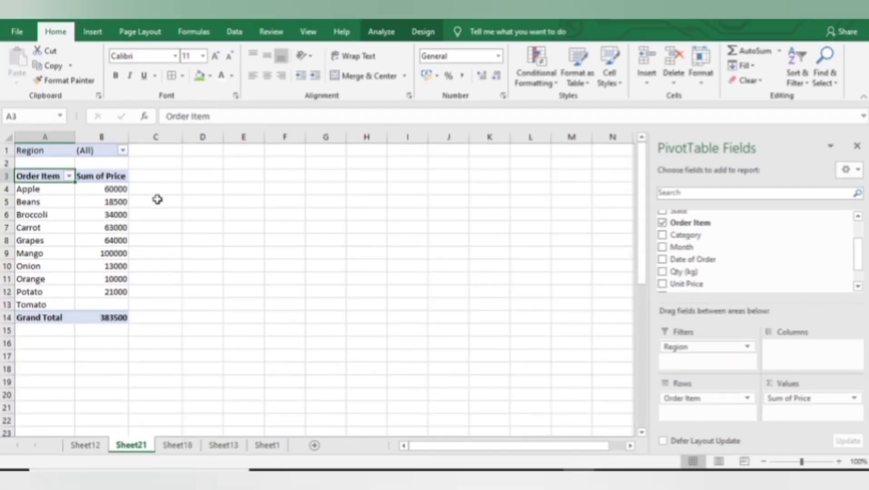
{"action": "left_click", "coordinate": [123, 150]}
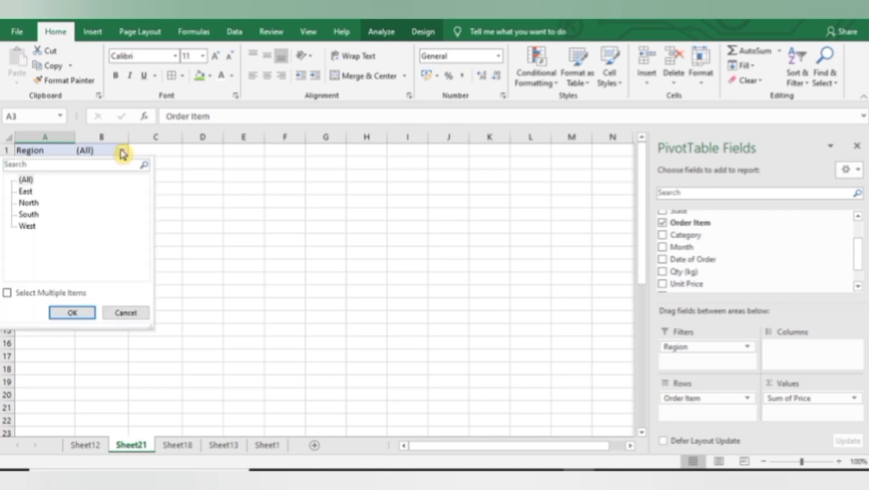
{"action": "left_click", "coordinate": [26, 191]}
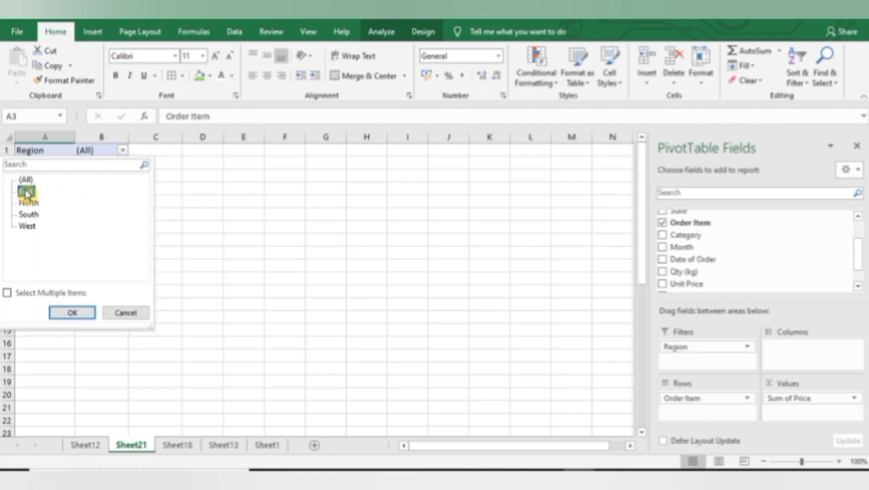
{"action": "left_click", "coordinate": [72, 313]}
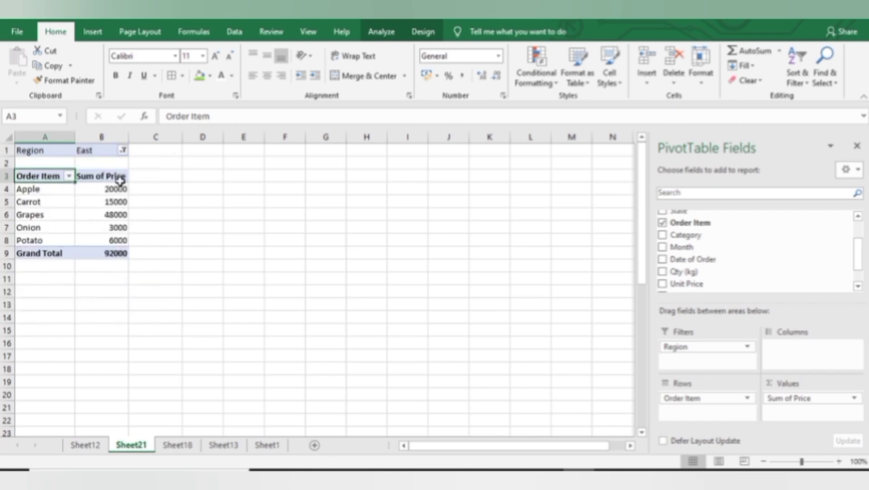
Step: Switch the PivotTable's Region report filter to North
{"action": "left_click", "coordinate": [124, 150]}
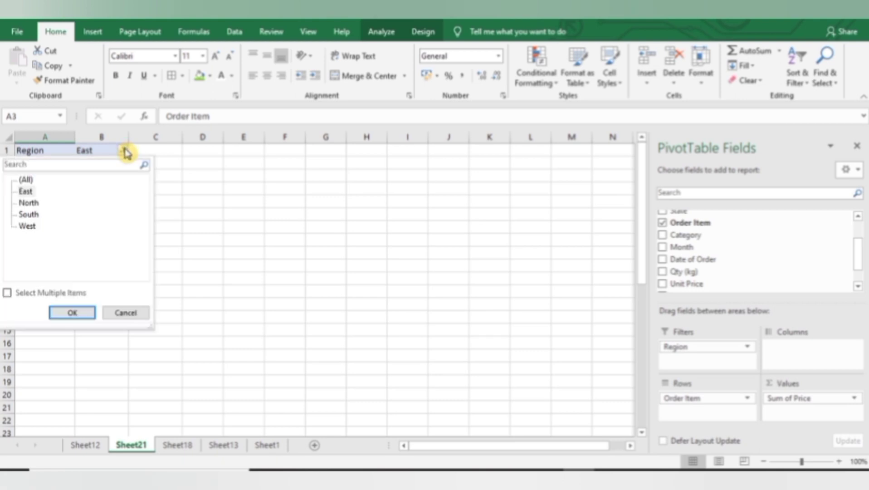
{"action": "left_click", "coordinate": [30, 204]}
{"action": "left_click", "coordinate": [89, 313]}
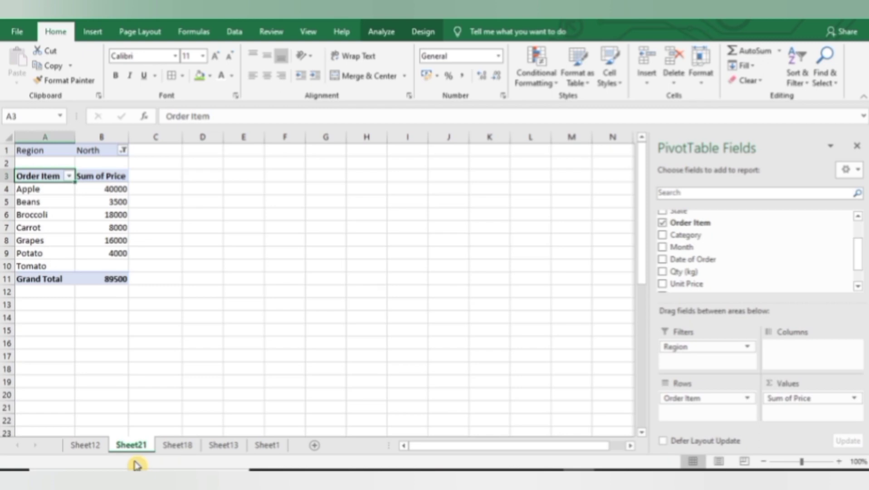
Step: Generate a separate report filter page for each item of the Region field
{"action": "left_click", "coordinate": [390, 34]}
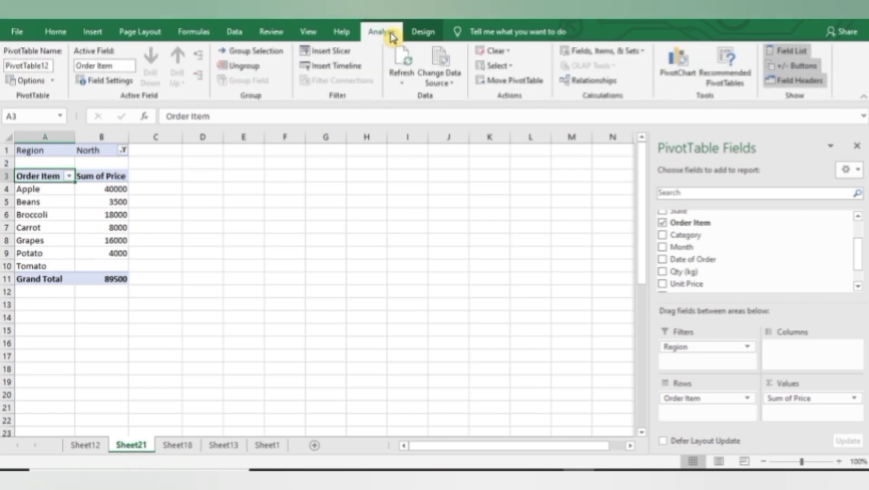
{"action": "left_click", "coordinate": [53, 81]}
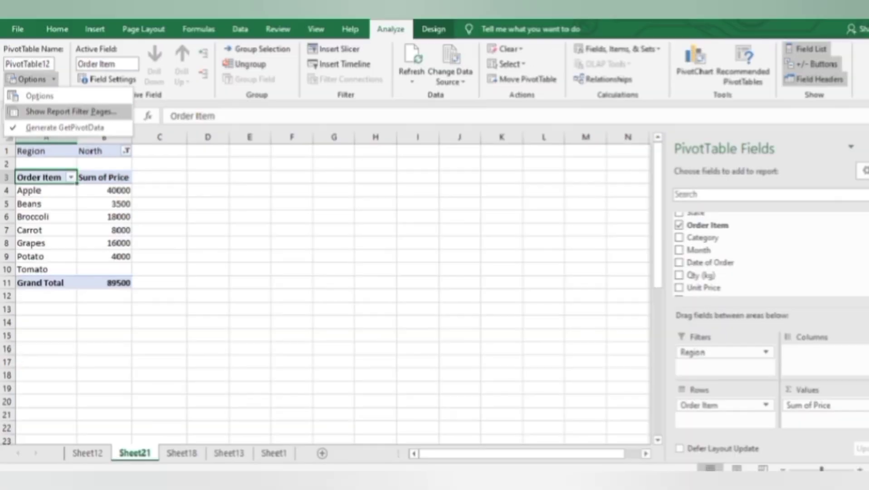
{"action": "key", "text": "Escape"}
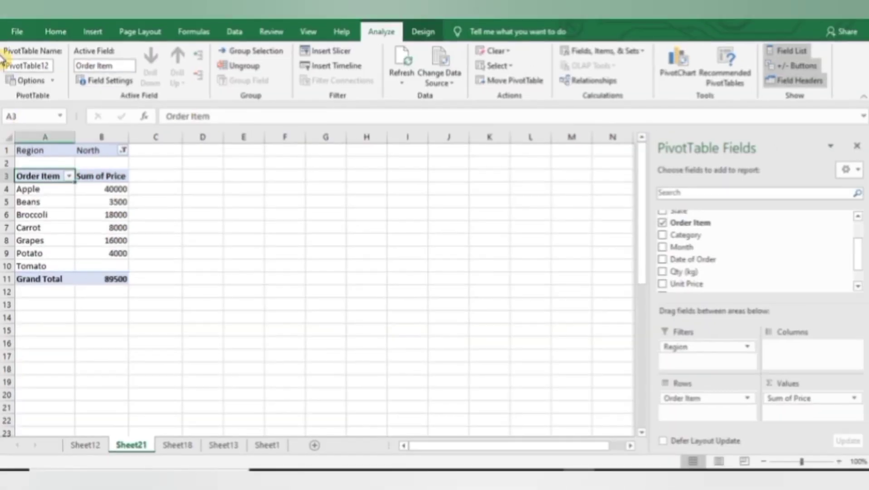
{"action": "left_click", "coordinate": [55, 84]}
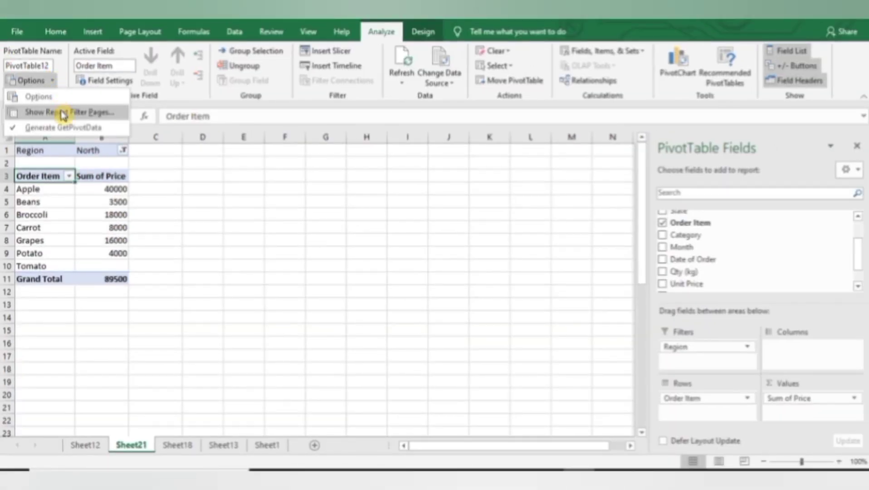
{"action": "left_click", "coordinate": [59, 112]}
{"action": "left_click", "coordinate": [294, 252]}
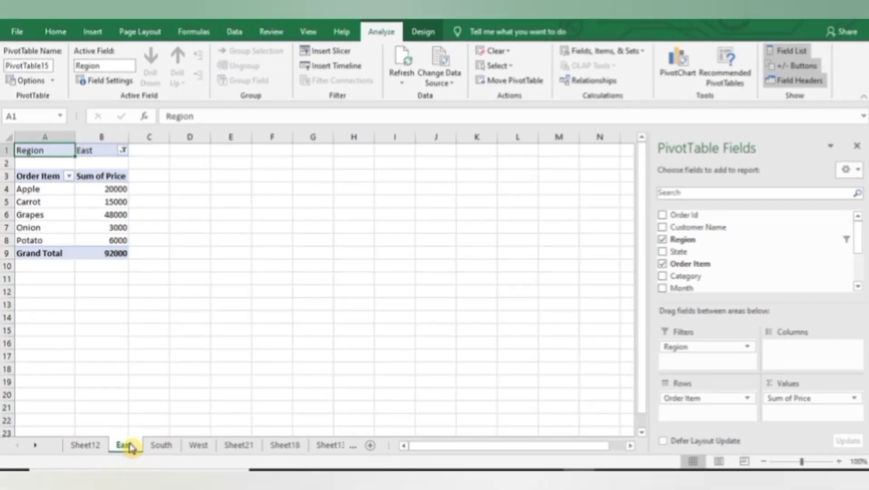
Step: View the generated PivotTables on the South and West sheets
{"action": "left_click", "coordinate": [159, 447]}
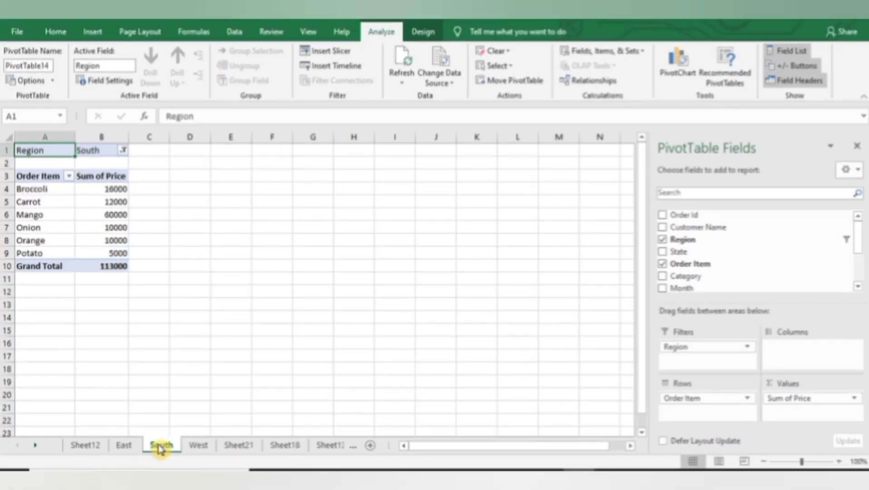
{"action": "left_click", "coordinate": [195, 448]}
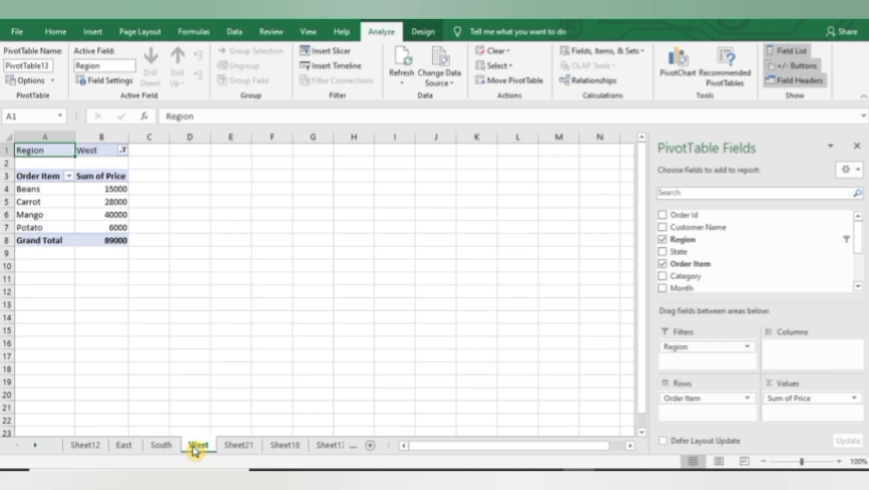
Step: Switch to the Sheet13 PivotTable and set its report layout so the Category item labels are not repeated
{"action": "left_click", "coordinate": [228, 449]}
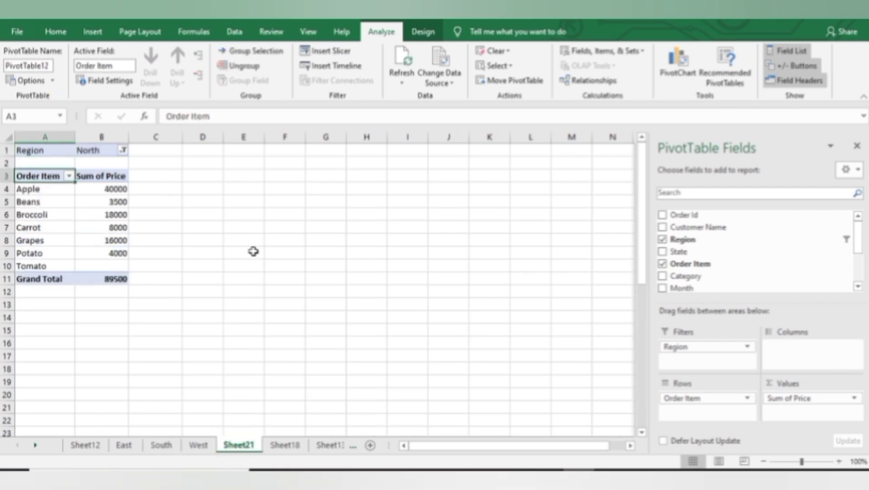
{"action": "mouse_move", "coordinate": [117, 251]}
{"action": "left_click", "coordinate": [345, 446]}
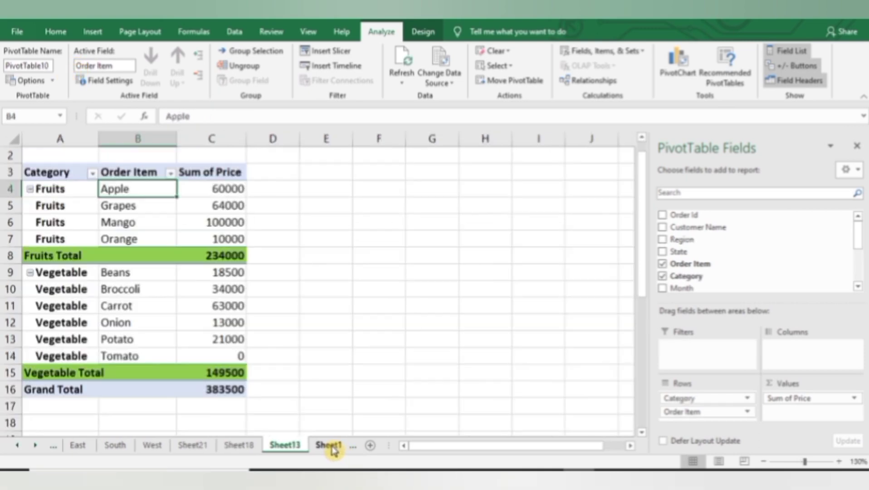
{"action": "left_click", "coordinate": [334, 446]}
{"action": "left_click", "coordinate": [361, 404]}
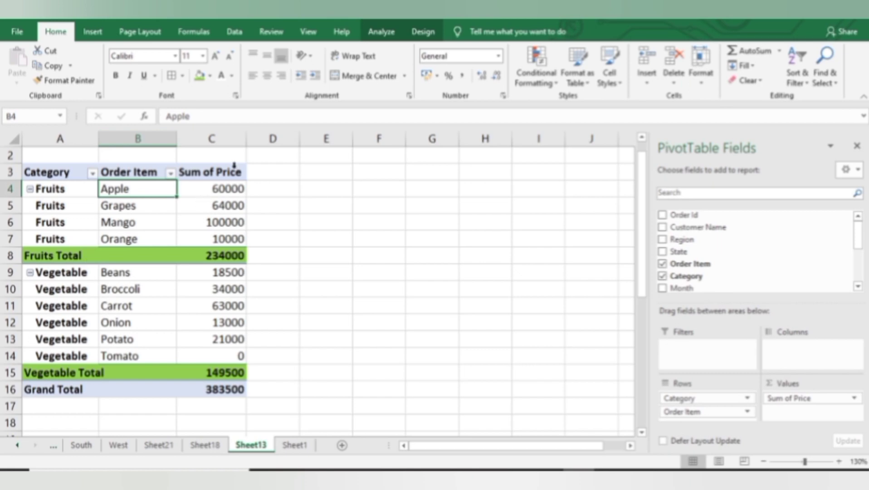
{"action": "left_click", "coordinate": [423, 31]}
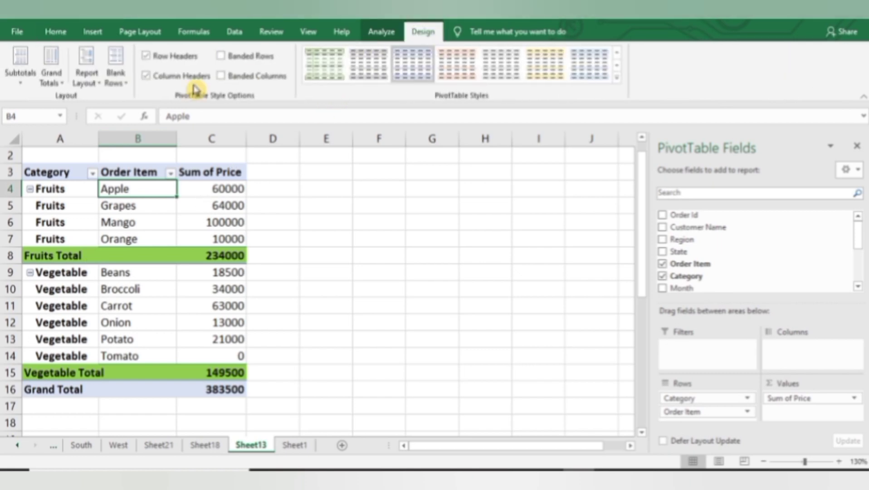
{"action": "left_click", "coordinate": [86, 72]}
{"action": "left_click", "coordinate": [162, 224]}
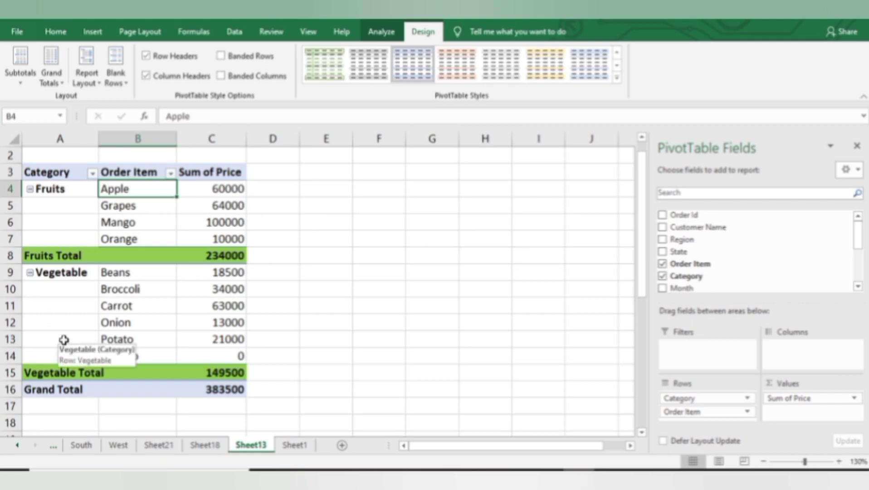
{"action": "left_click", "coordinate": [49, 193]}
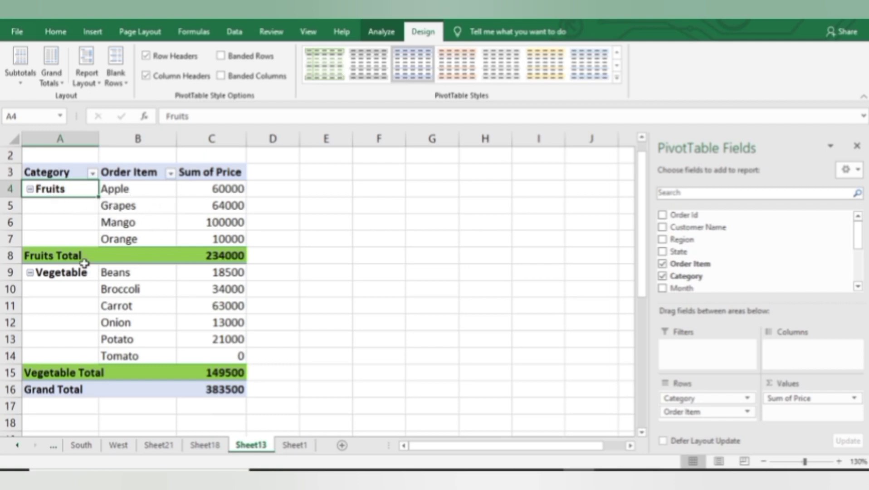
{"action": "left_click", "coordinate": [78, 279]}
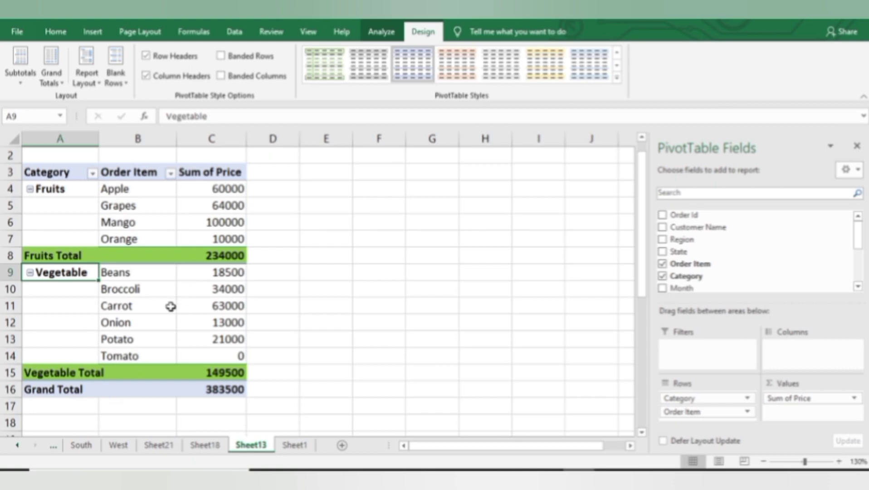
Step: Insert a blank line after each item in the PivotTable and inspect the spacing between the Fruits and Vegetable groups
{"action": "left_click", "coordinate": [115, 85]}
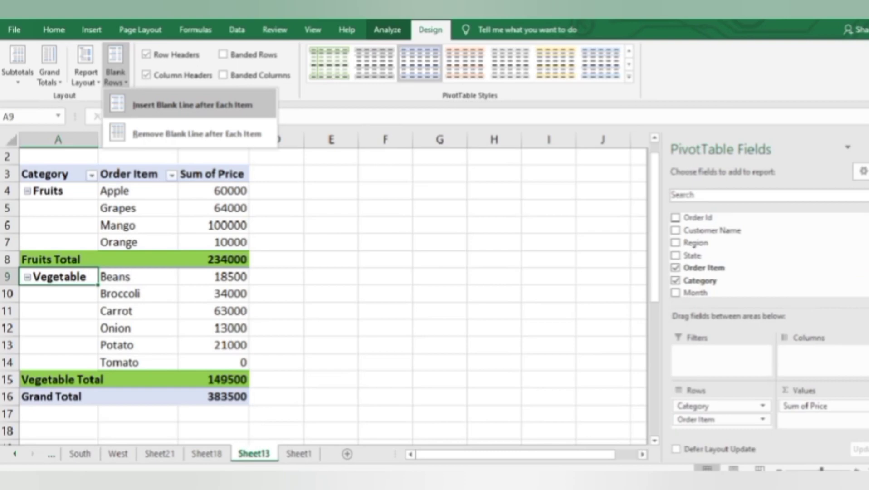
{"action": "left_click", "coordinate": [99, 64]}
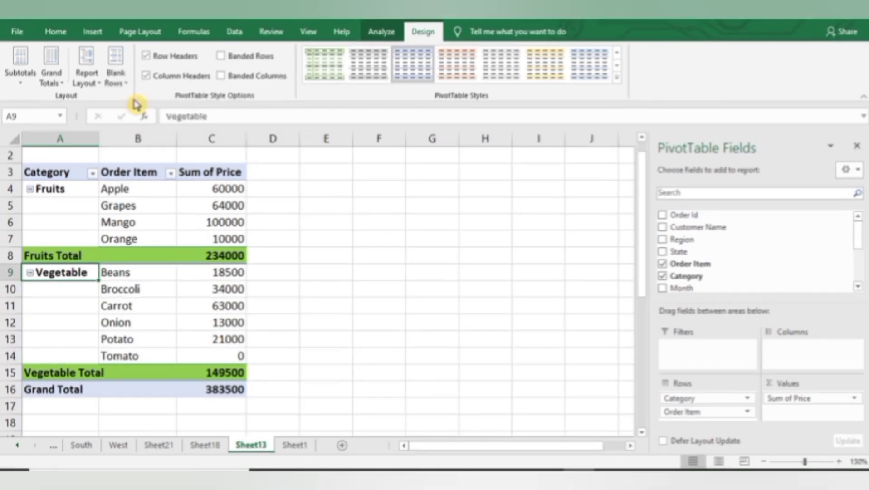
{"action": "left_click", "coordinate": [100, 65]}
{"action": "left_click", "coordinate": [120, 105]}
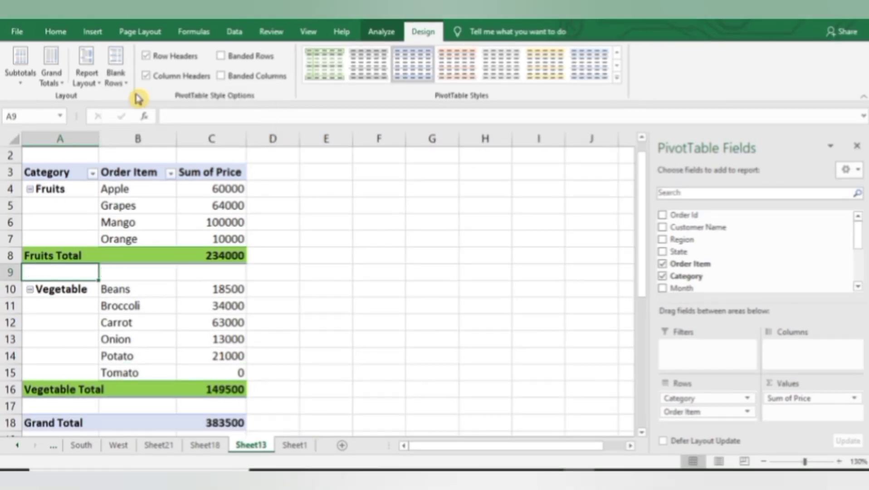
{"action": "left_click", "coordinate": [9, 272]}
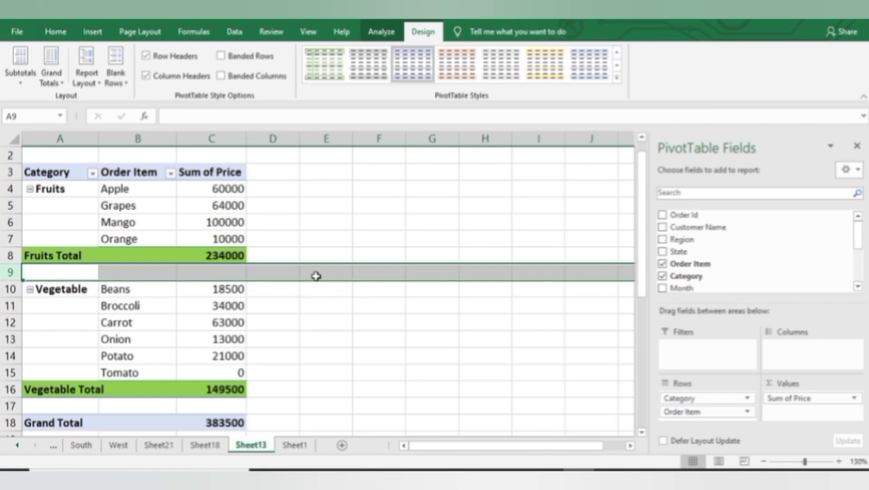
{"action": "left_click", "coordinate": [296, 297]}
{"action": "left_click", "coordinate": [229, 254]}
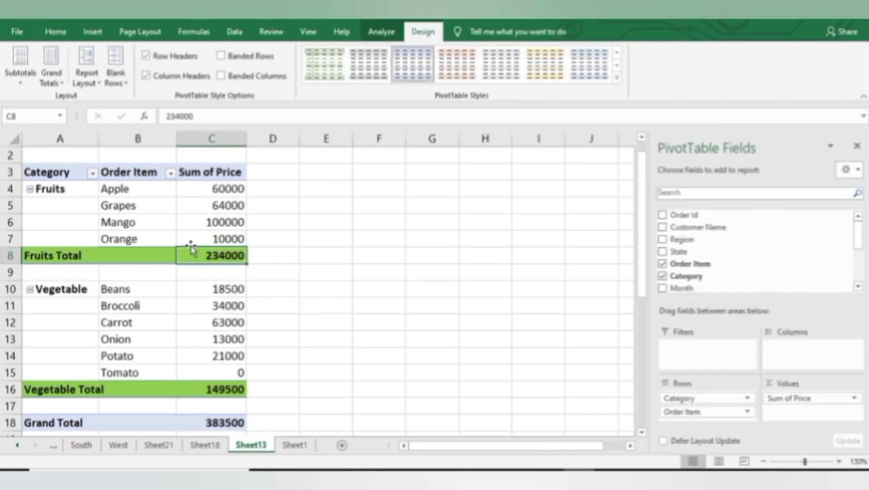
{"action": "left_click", "coordinate": [4, 273]}
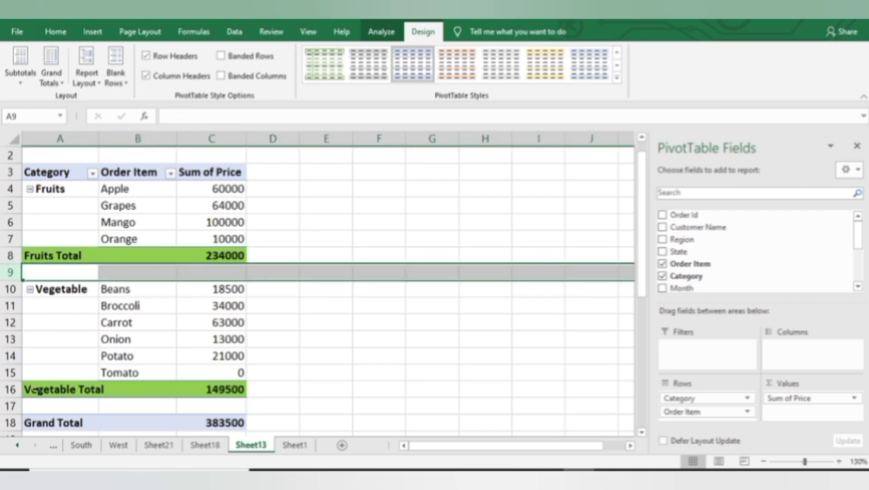
{"action": "left_click", "coordinate": [136, 291]}
{"action": "left_click", "coordinate": [95, 241]}
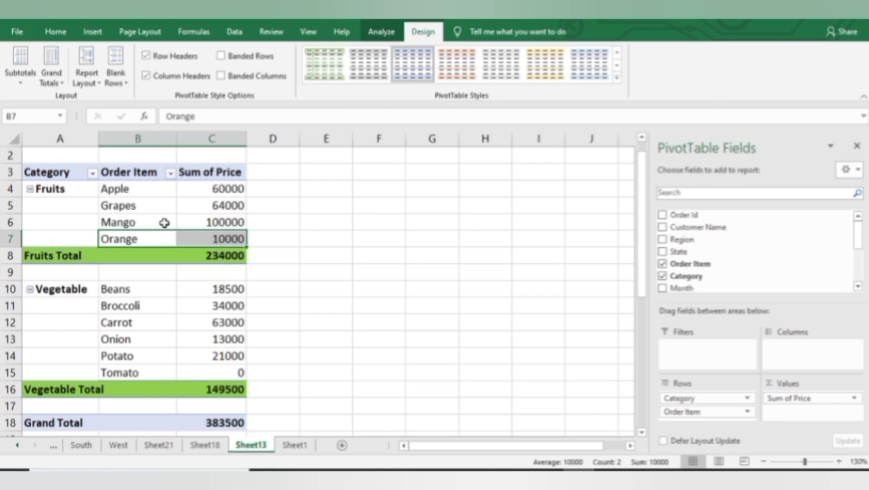
Step: Remove the blank line after each item from the Category and Order Item PivotTable
{"action": "left_click", "coordinate": [114, 78]}
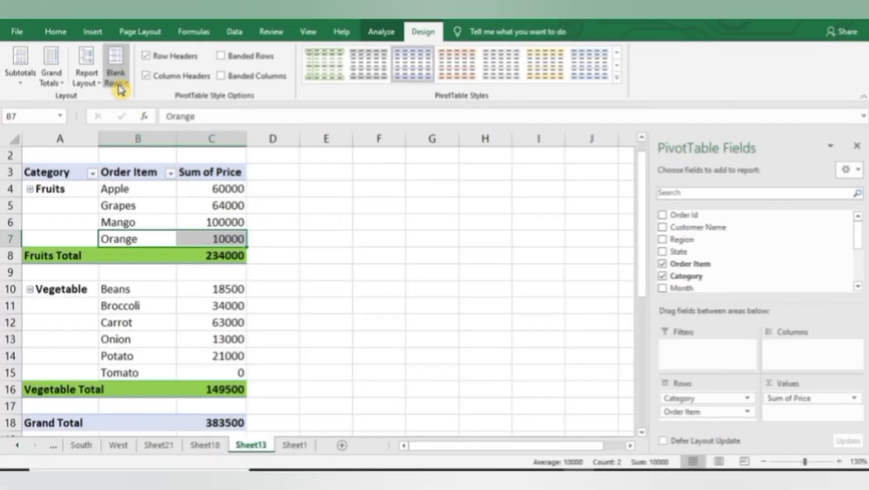
{"action": "left_click", "coordinate": [114, 75]}
{"action": "left_click", "coordinate": [131, 132]}
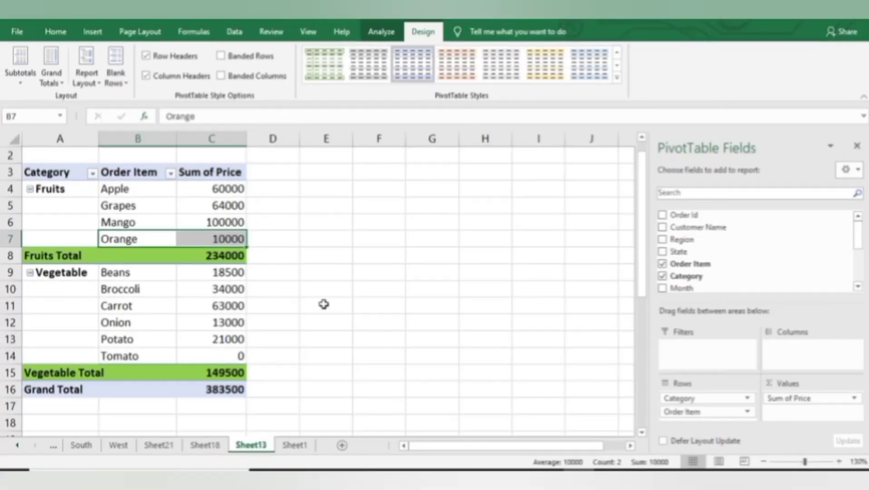
{"action": "left_click", "coordinate": [308, 299]}
{"action": "left_click", "coordinate": [307, 274]}
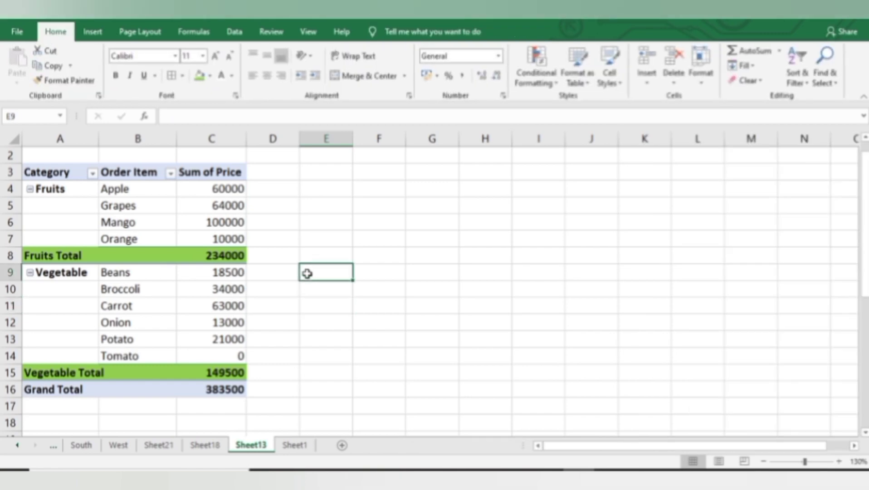
{"action": "right_click", "coordinate": [219, 222]}
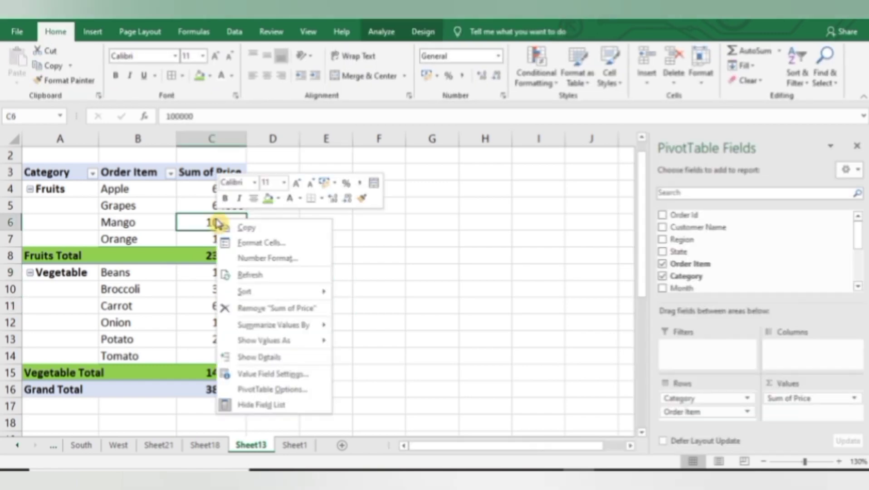
{"action": "left_click", "coordinate": [464, 278]}
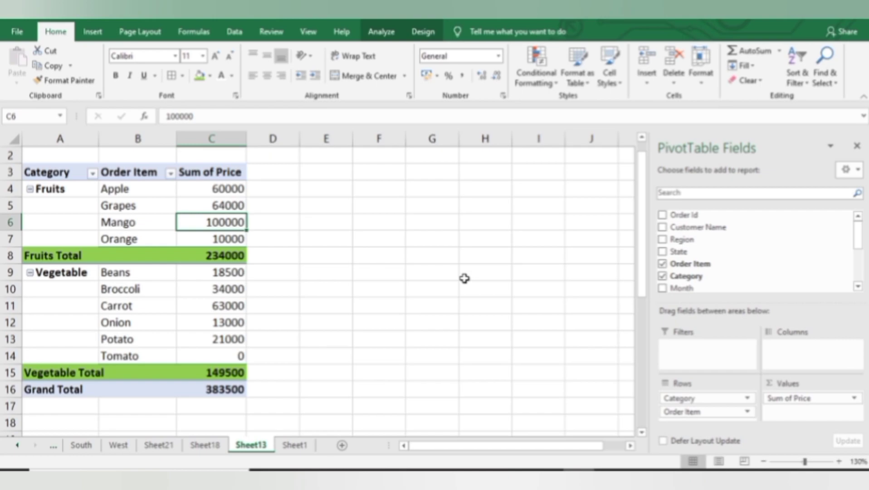